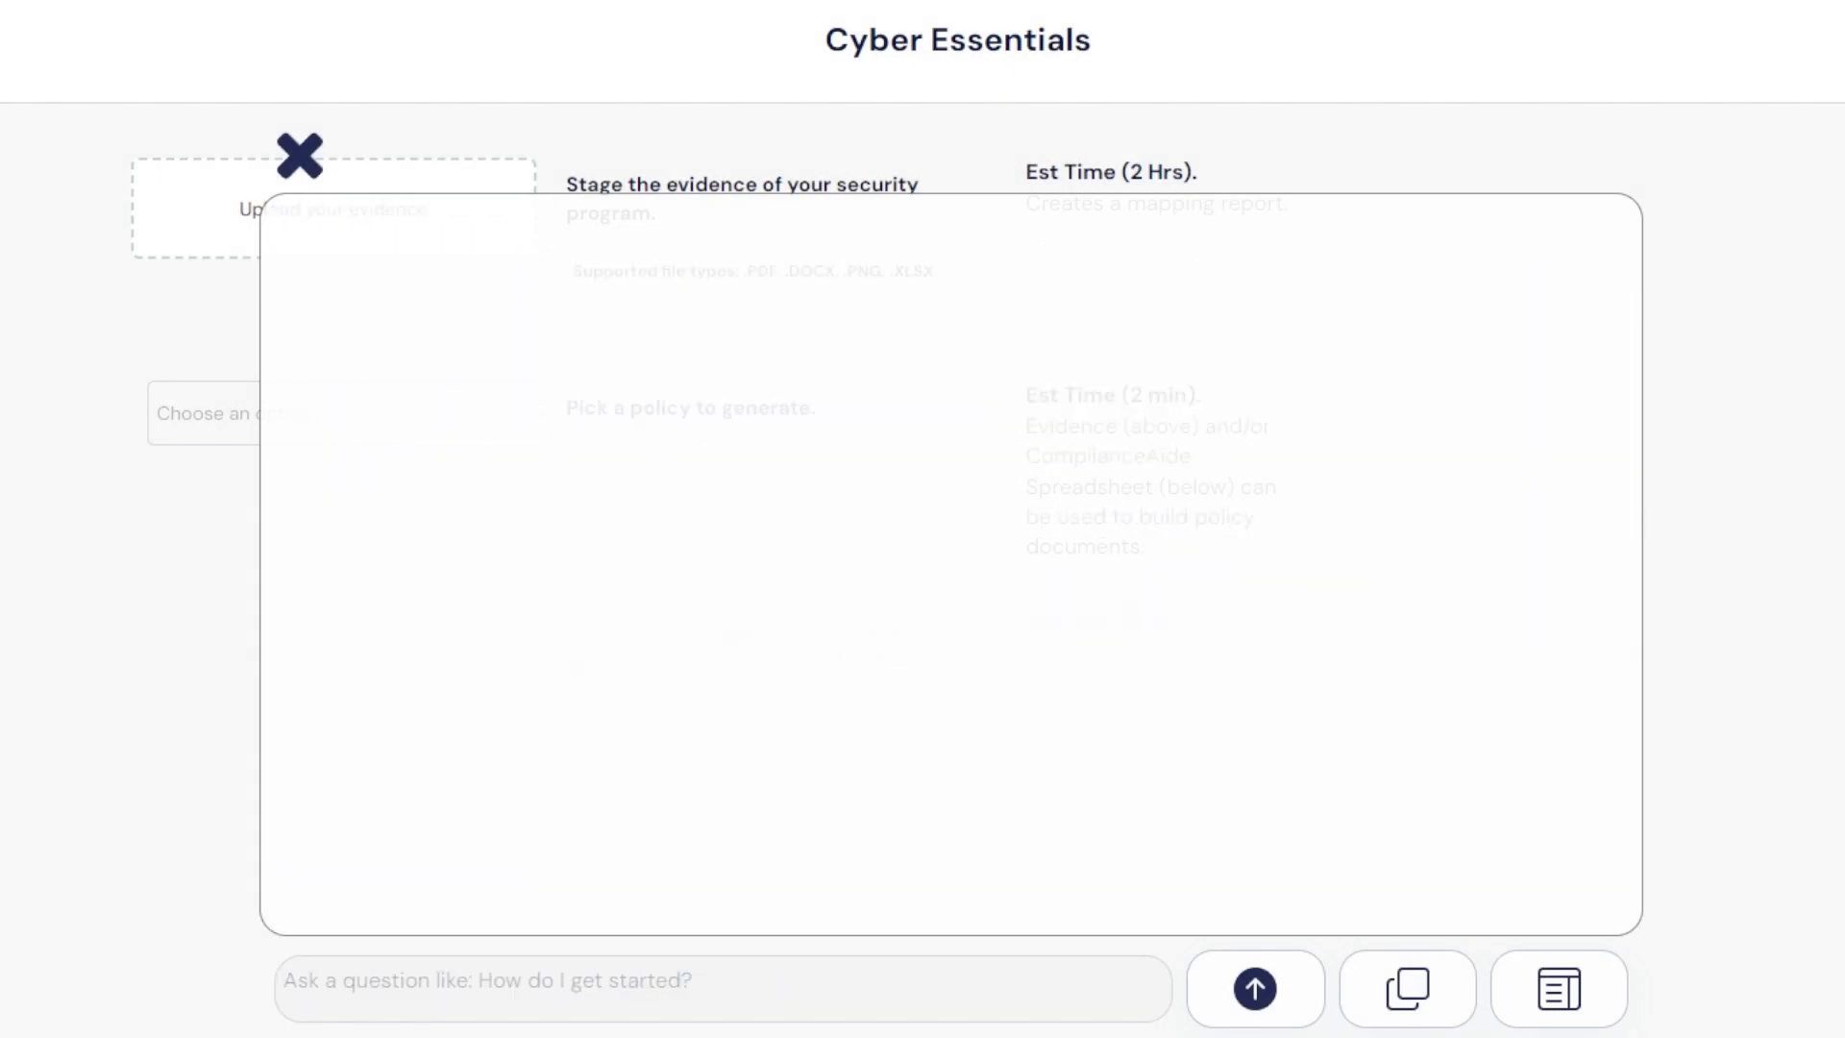
Step: Ask the chat assistant "How do I use this platform?", and close the chat after reading the answer
left_click(492, 989)
type("H")
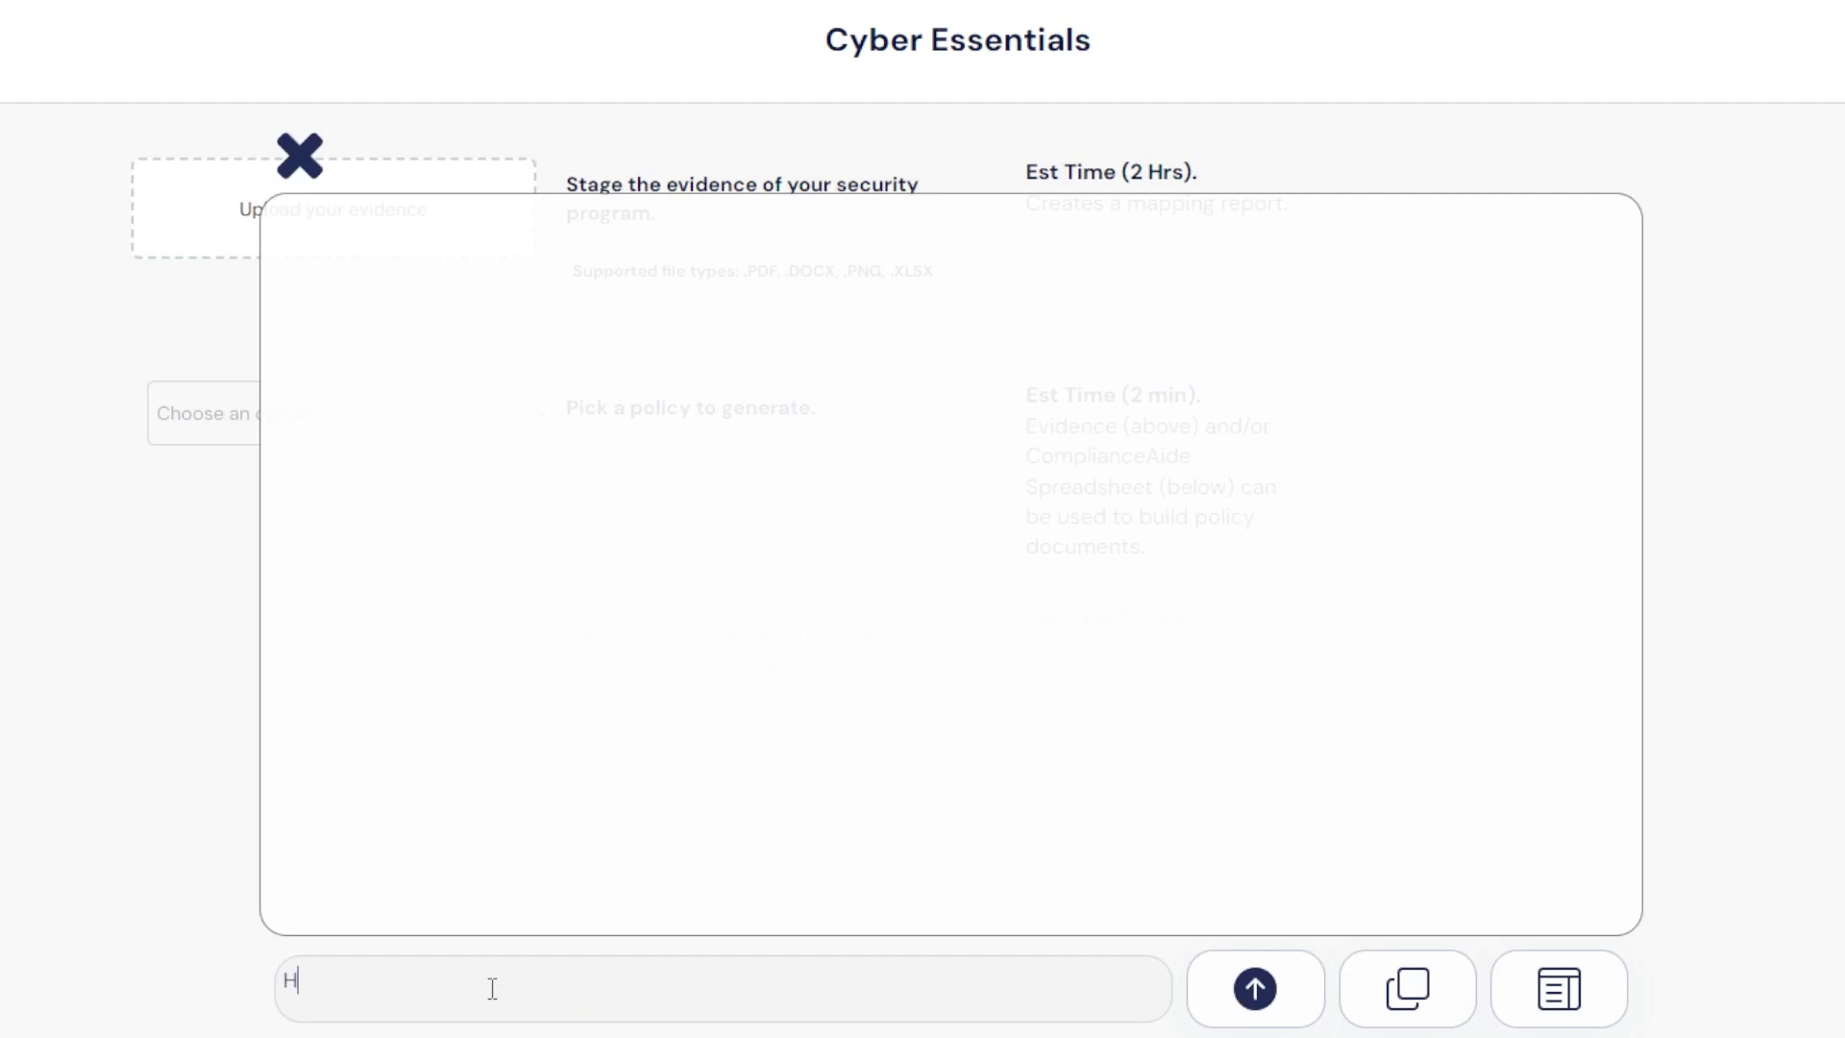
type("ow do I use this platform?")
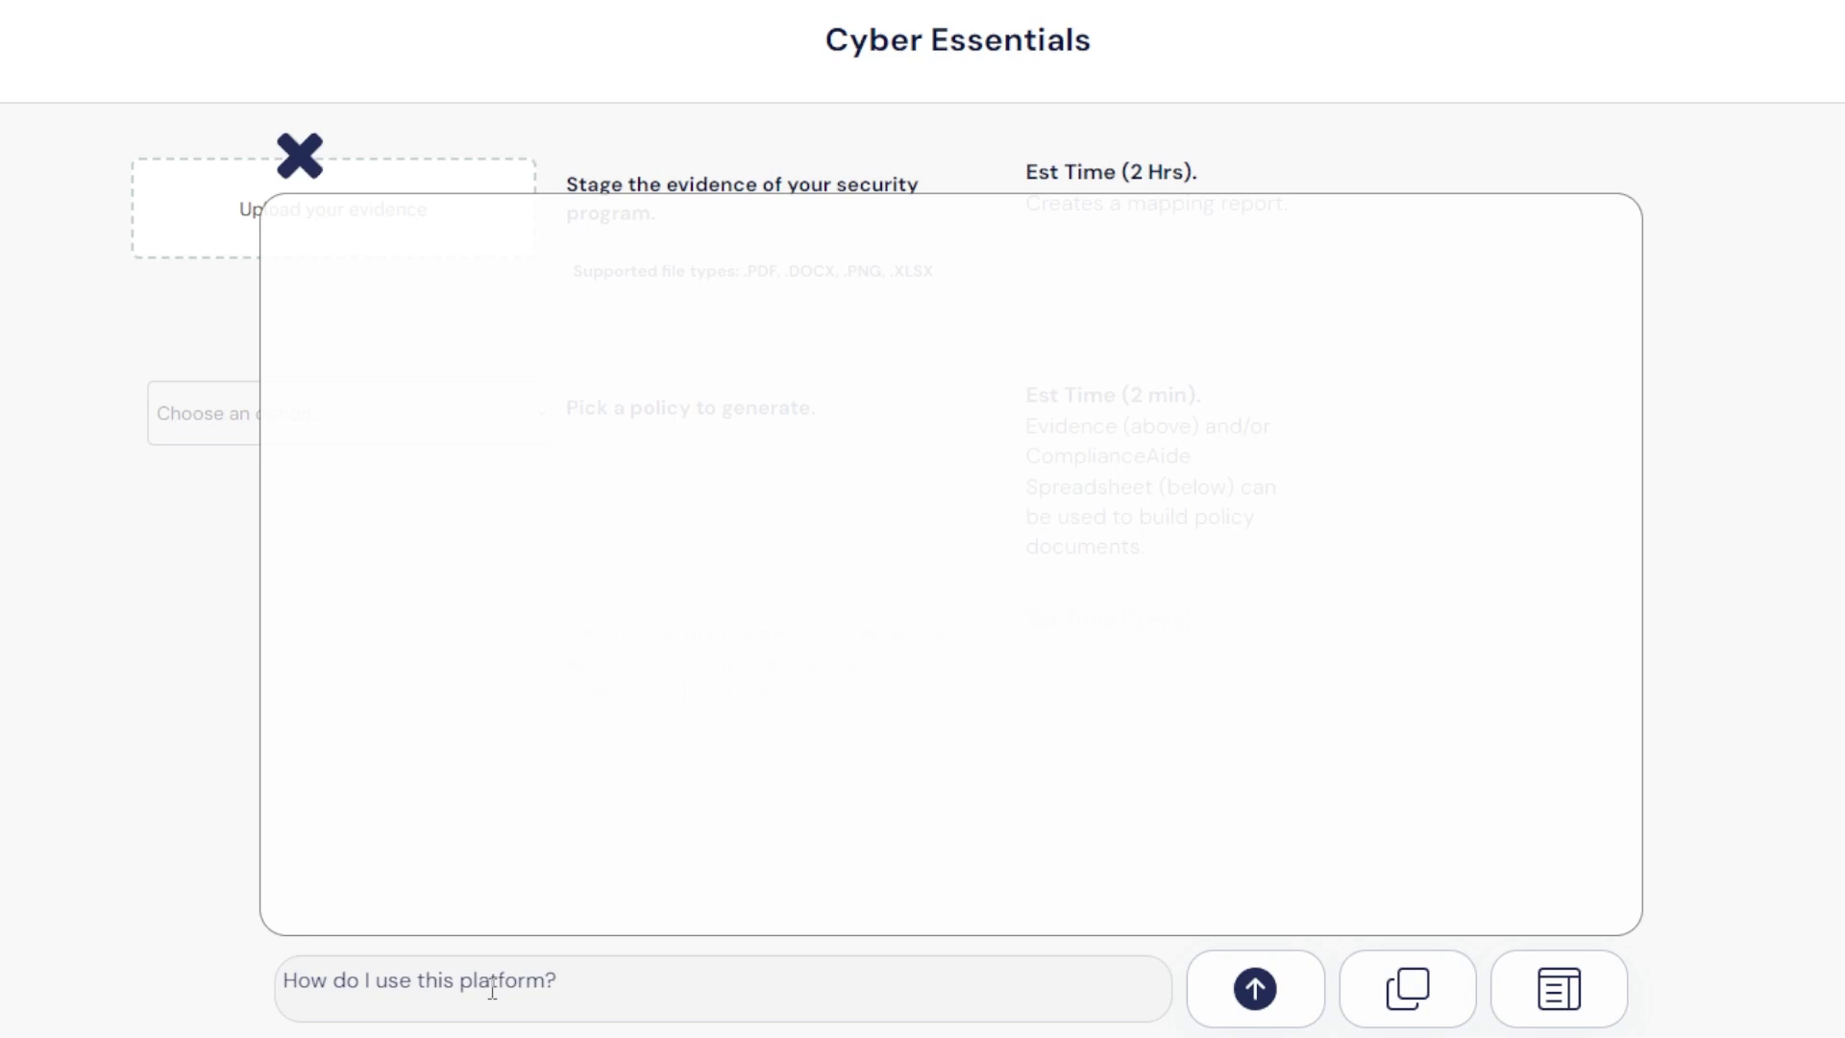
left_click(1259, 987)
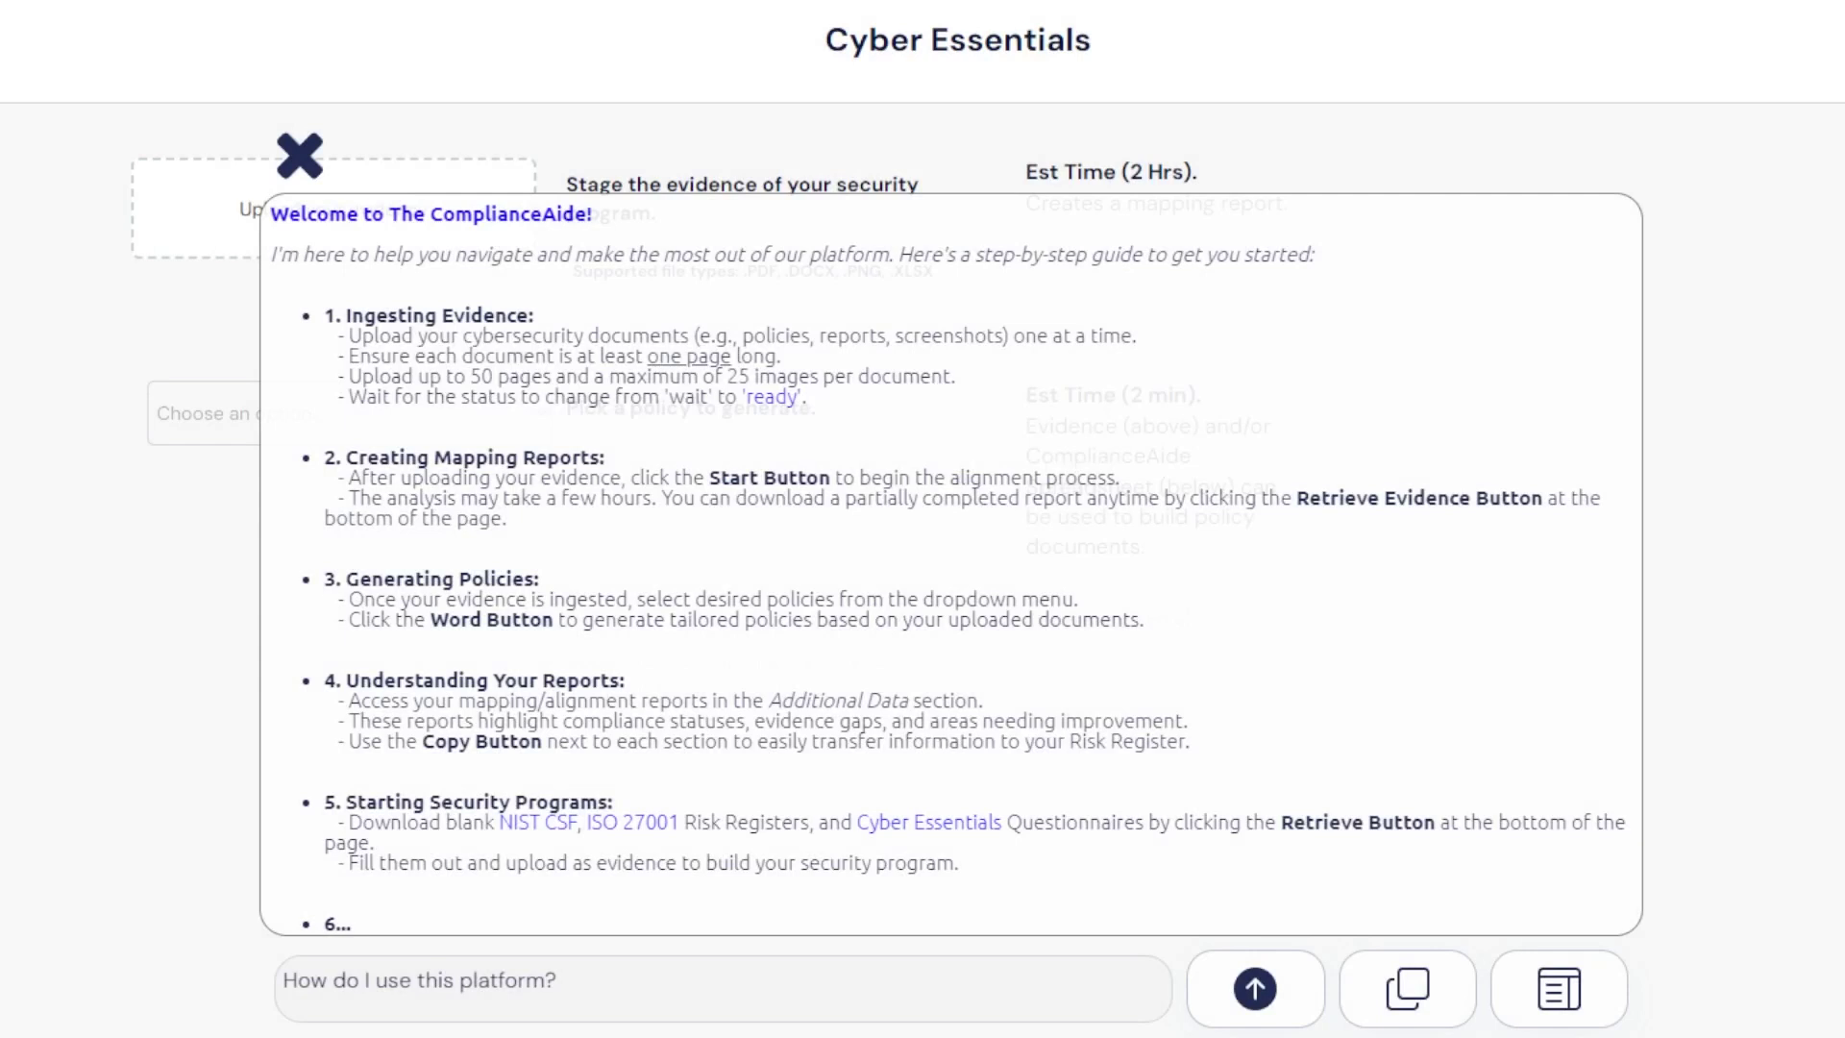
left_click(299, 156)
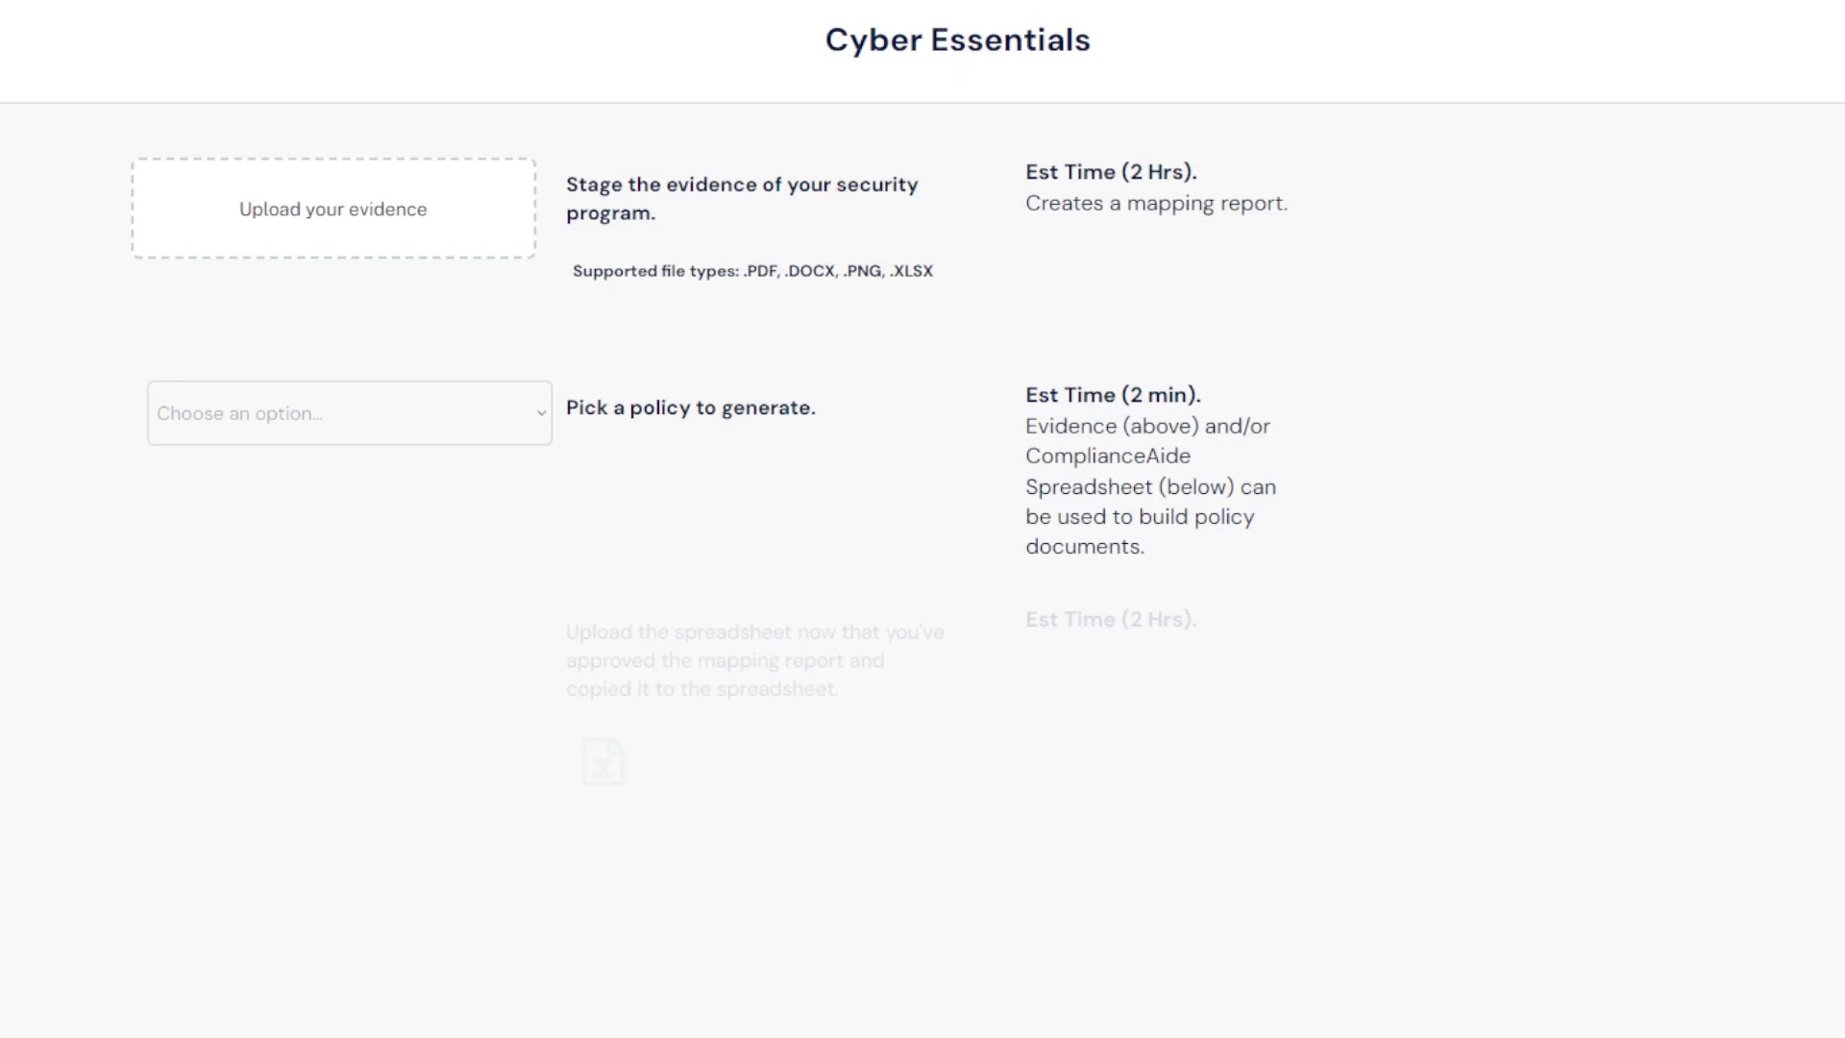
Step: Browse the Northwind - Firedepartment folder for evidence to upload and preview the image physical_envirnment_1.jpg
left_click(259, 217)
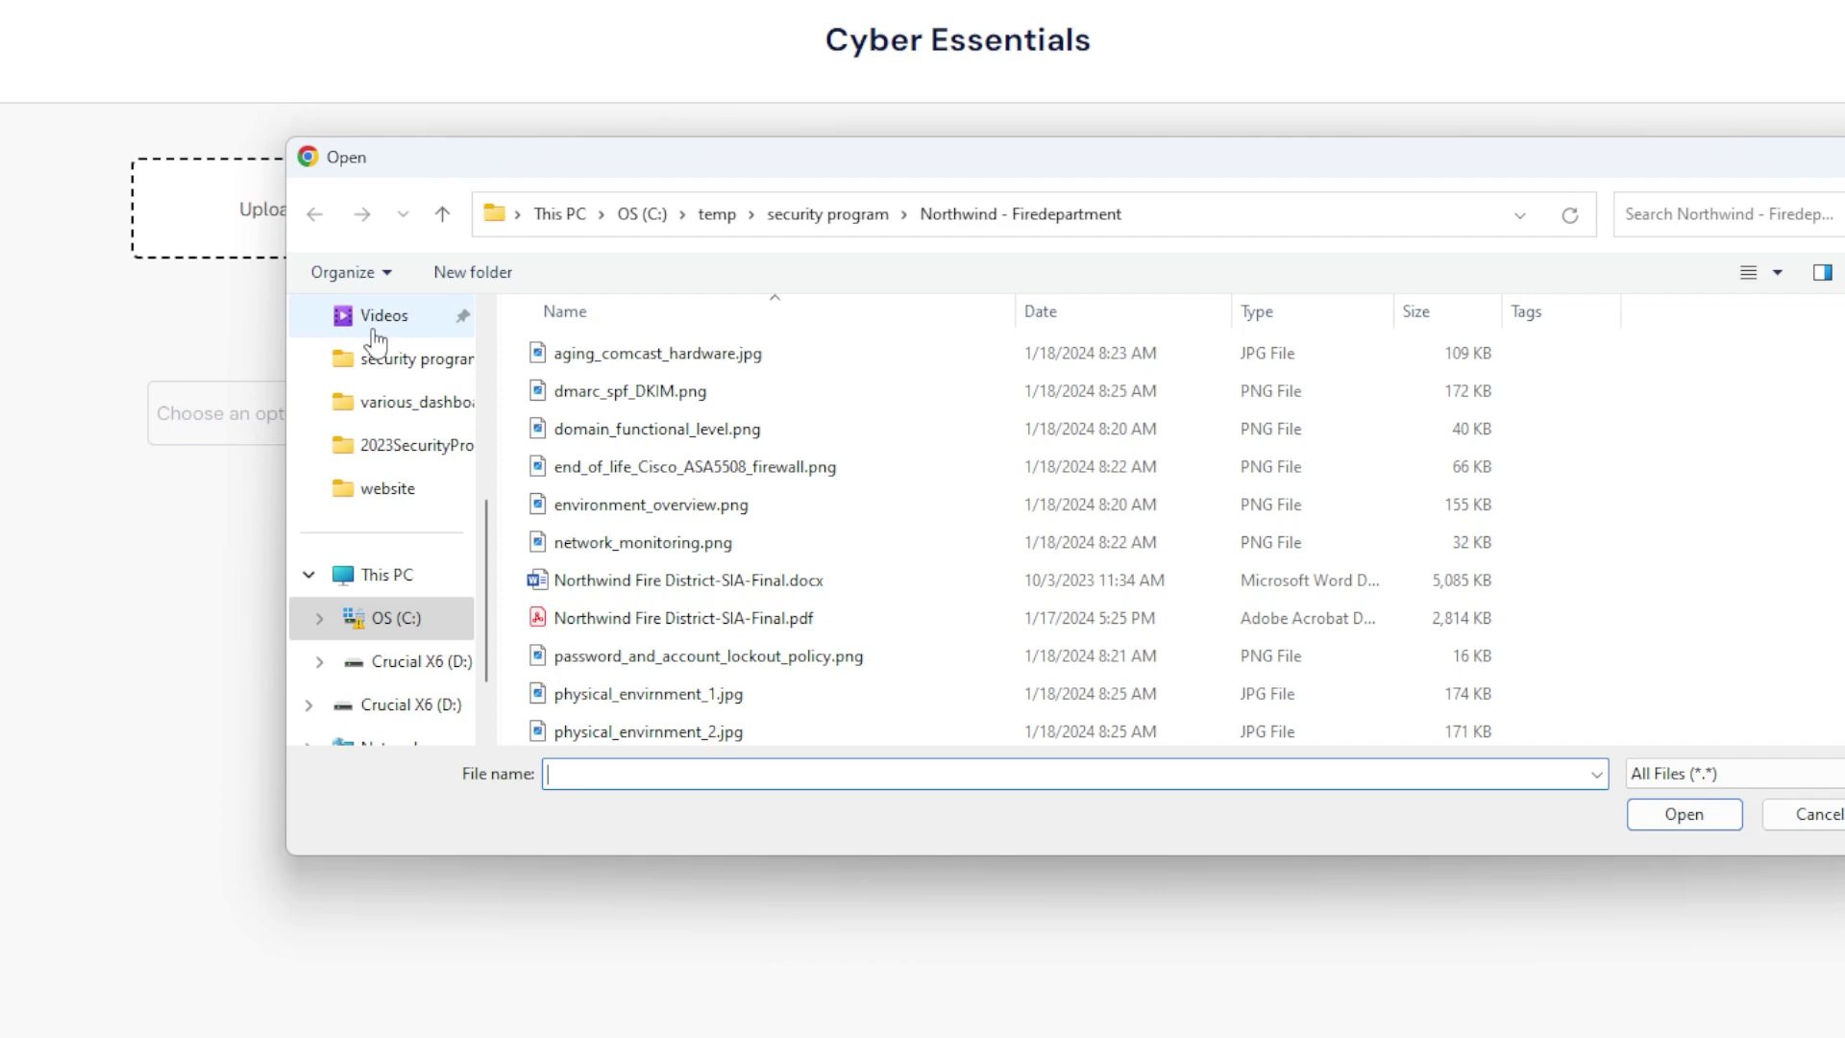
scroll(663, 422, "down", 1)
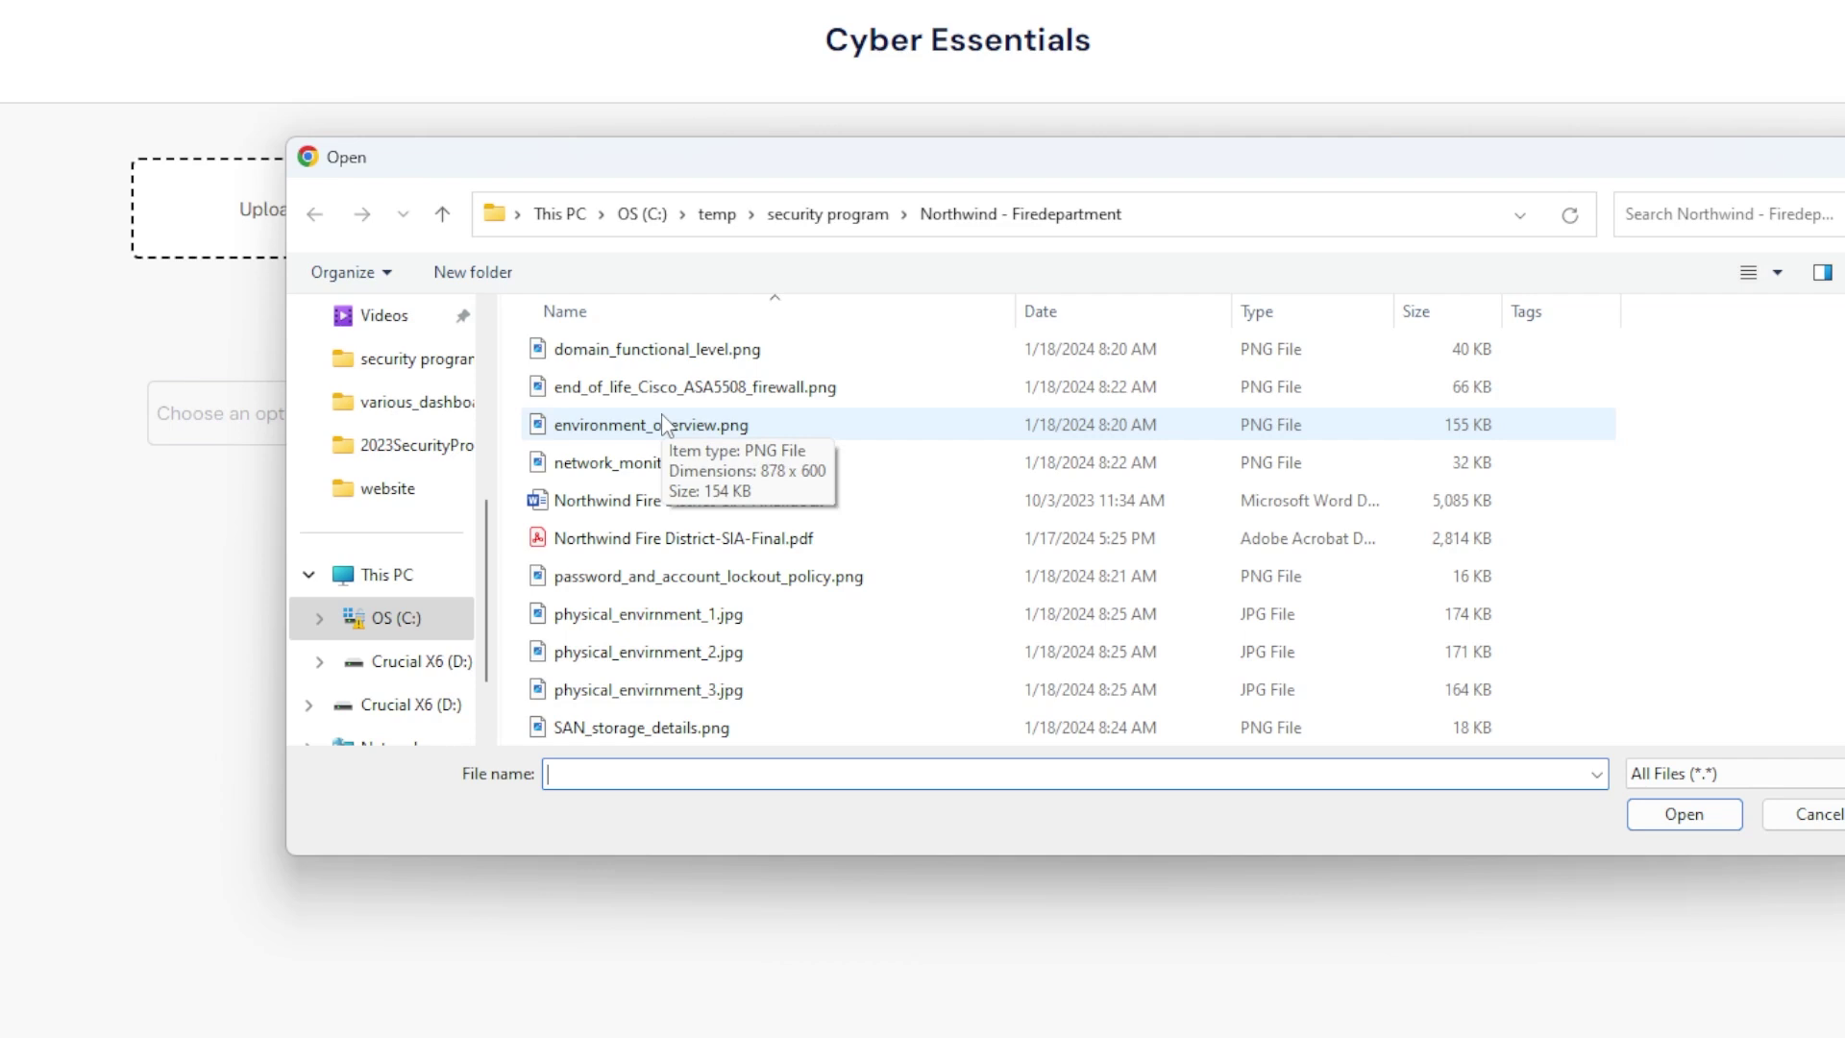
left_click(658, 617)
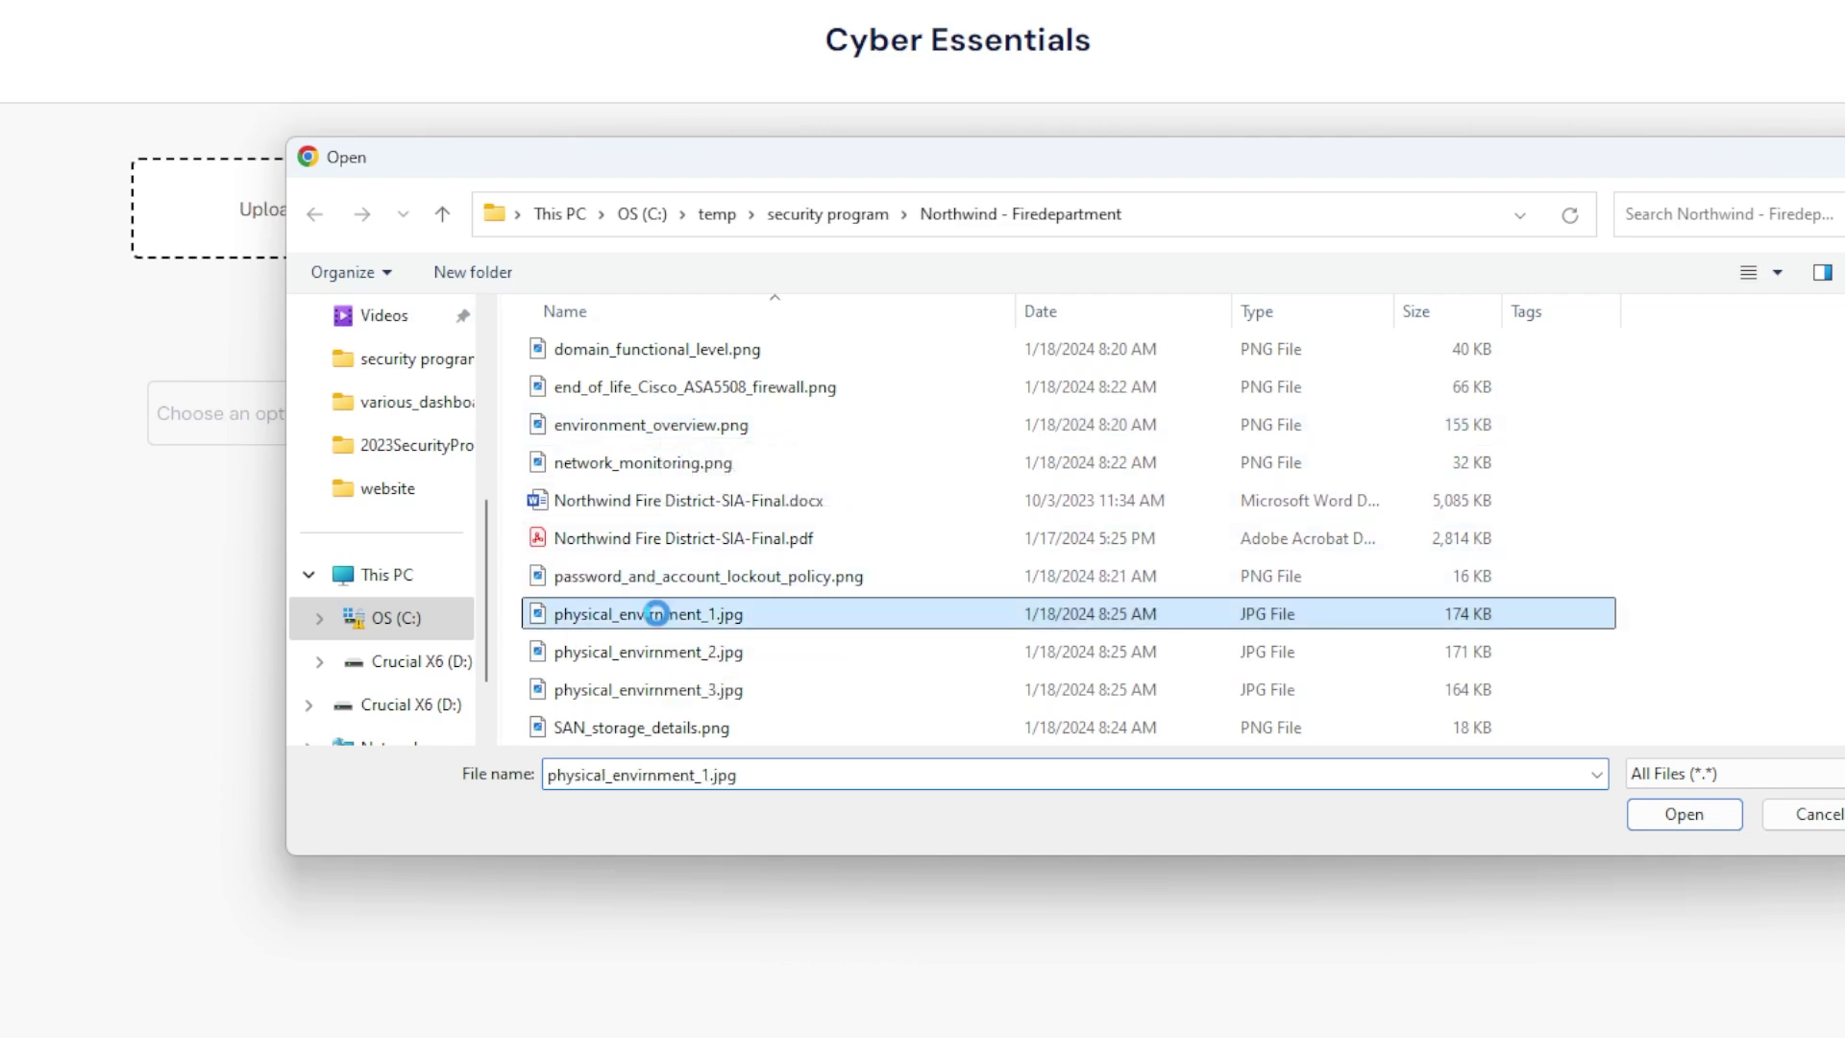
right_click(658, 617)
left_click(722, 419)
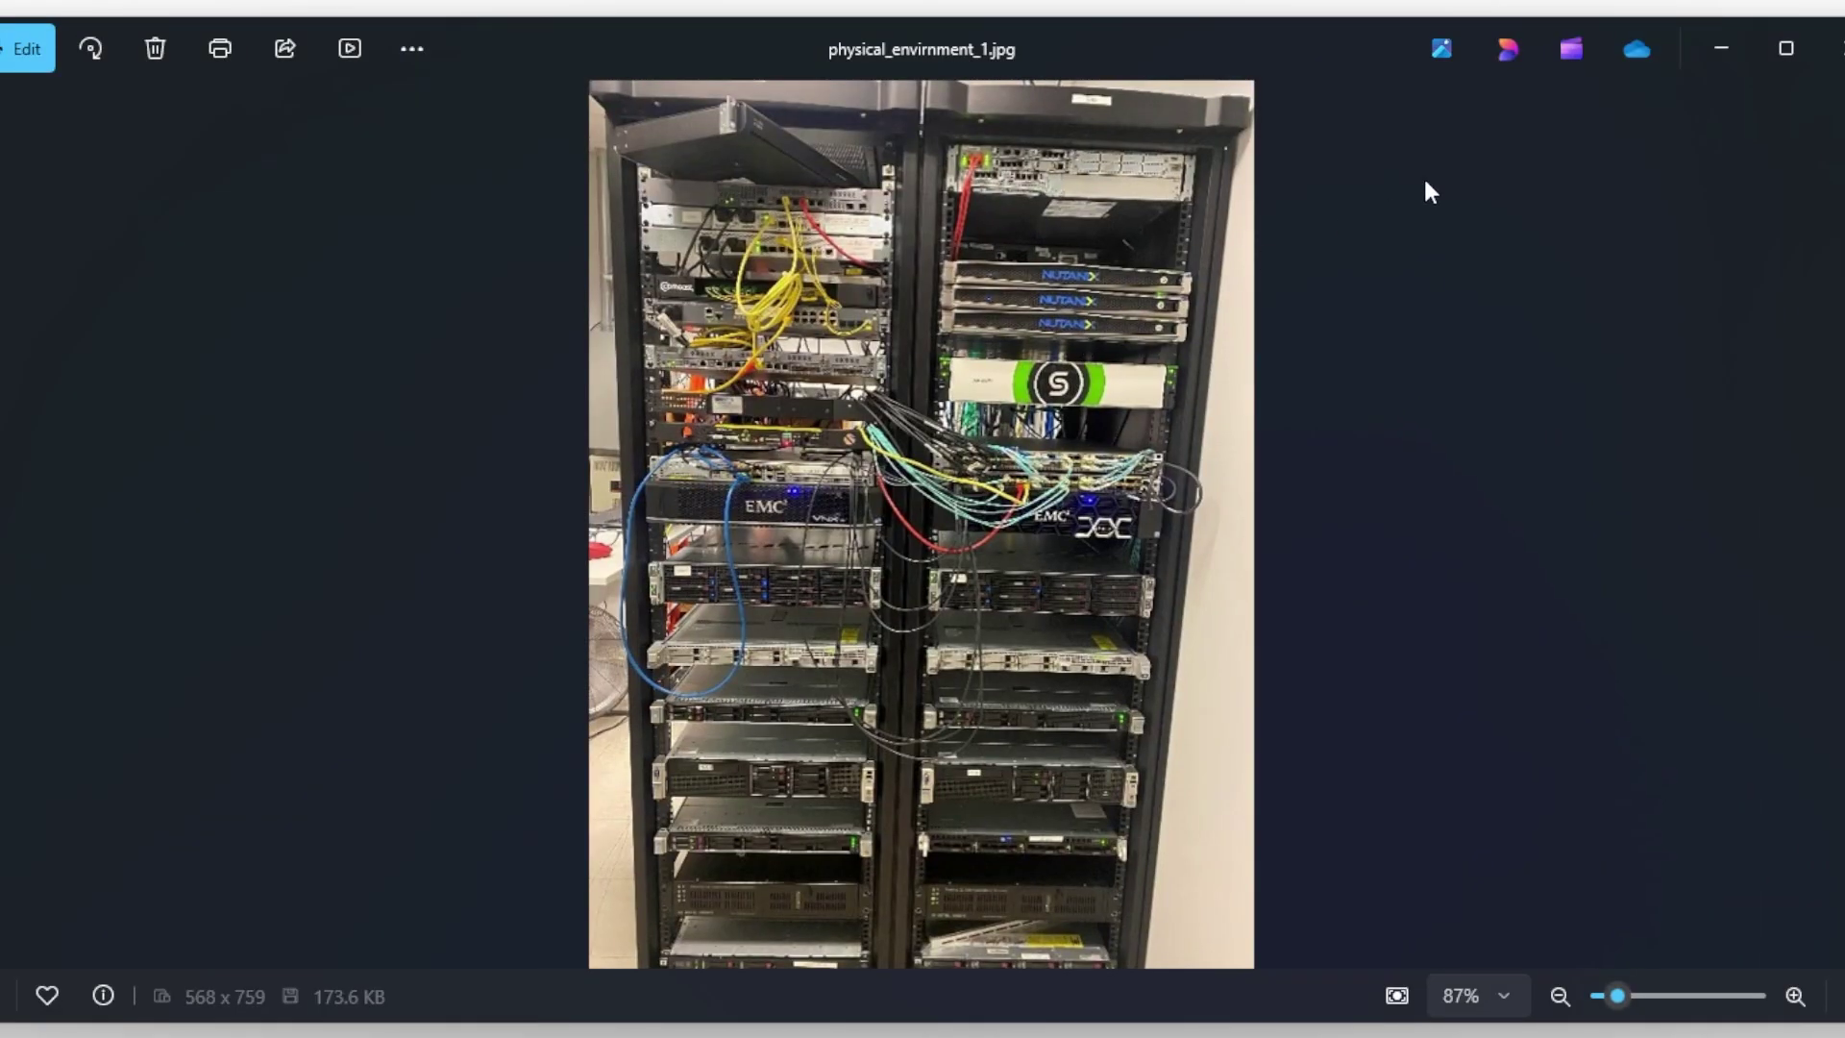
left_click(1840, 63)
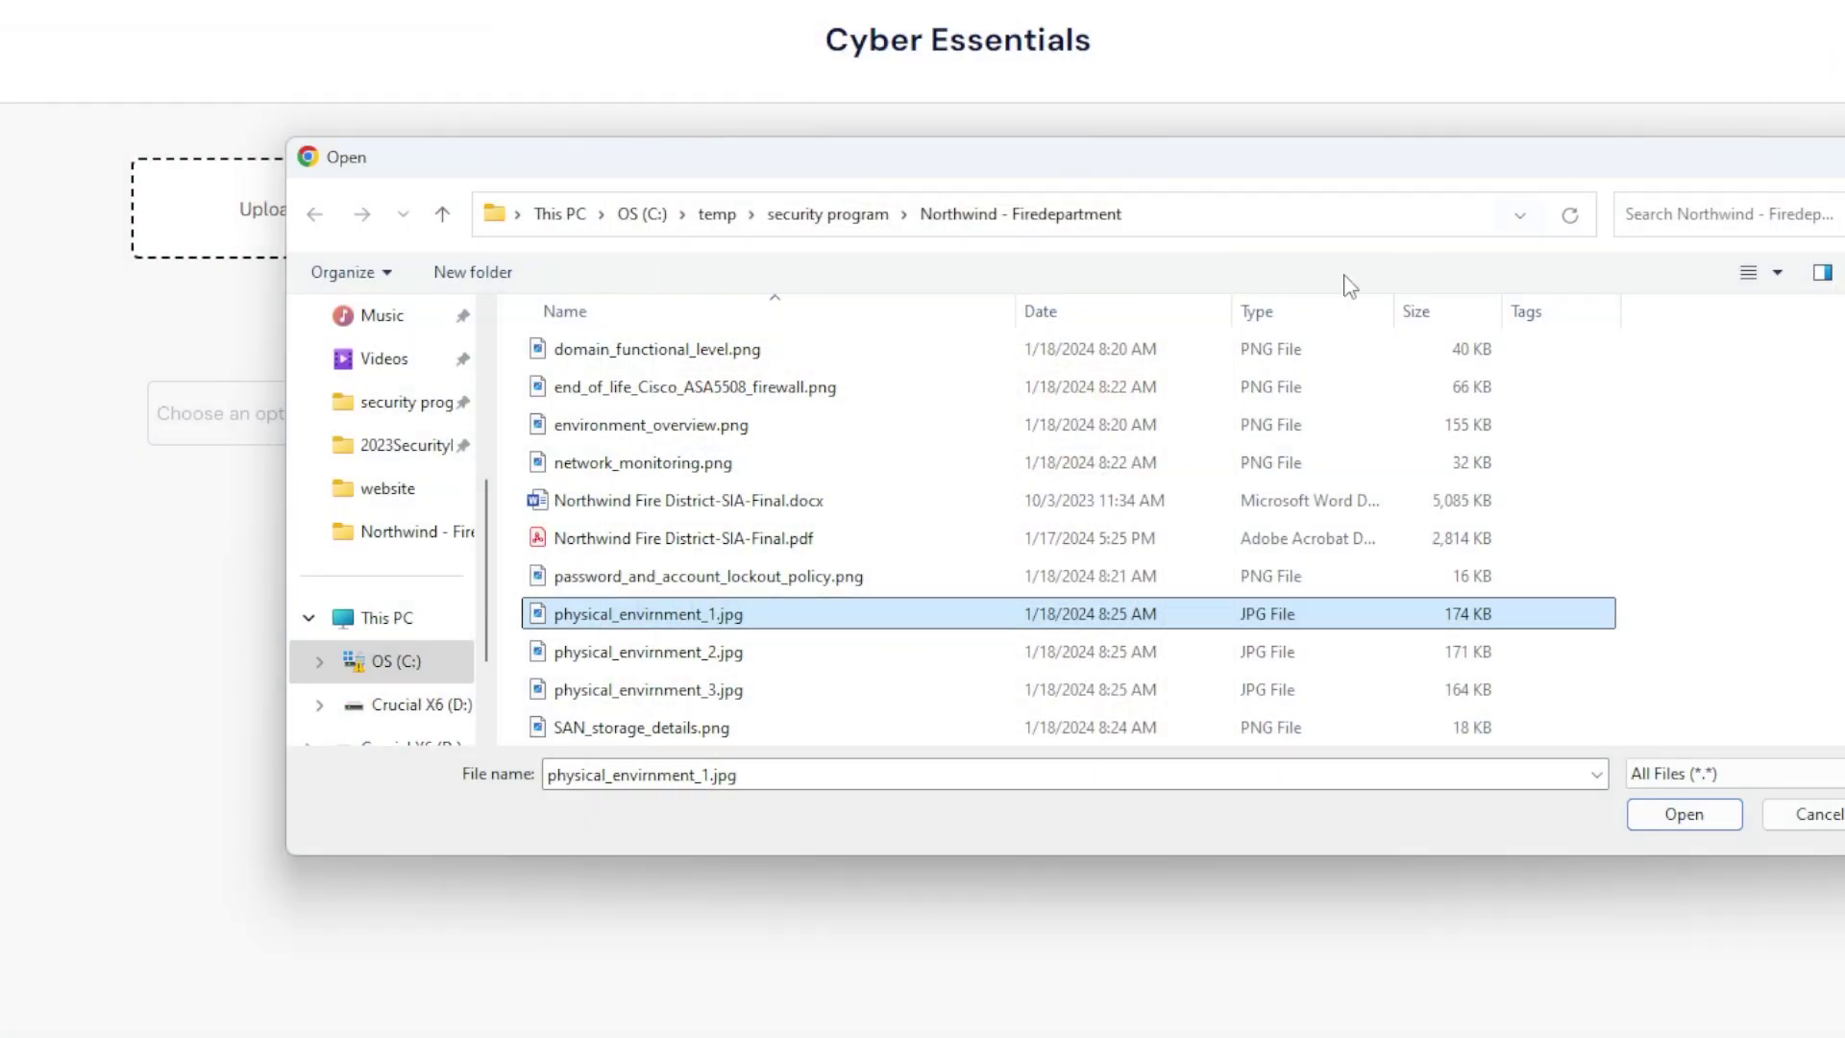
Step: Preview the vulnerability scan image vulnerabilities_nessus_report.png from the evidence folder
scroll(783, 404, "down", 1)
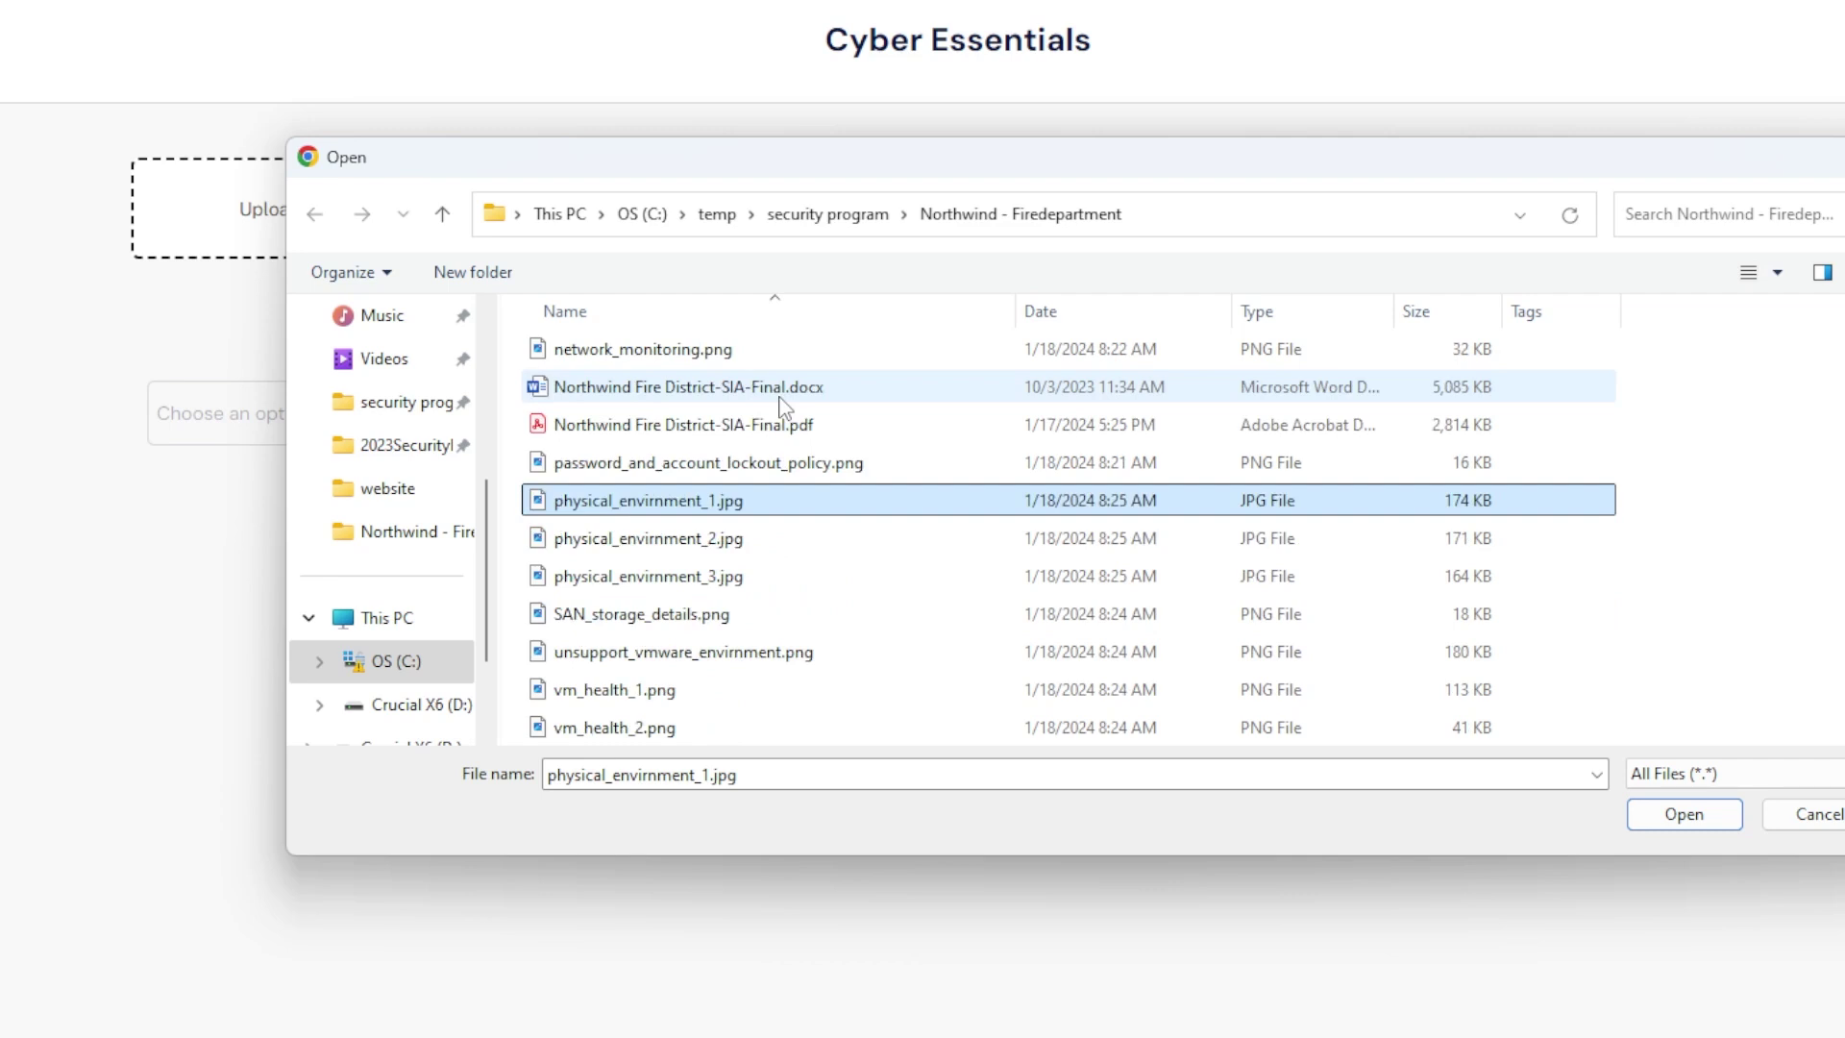
scroll(803, 461, "down", 1)
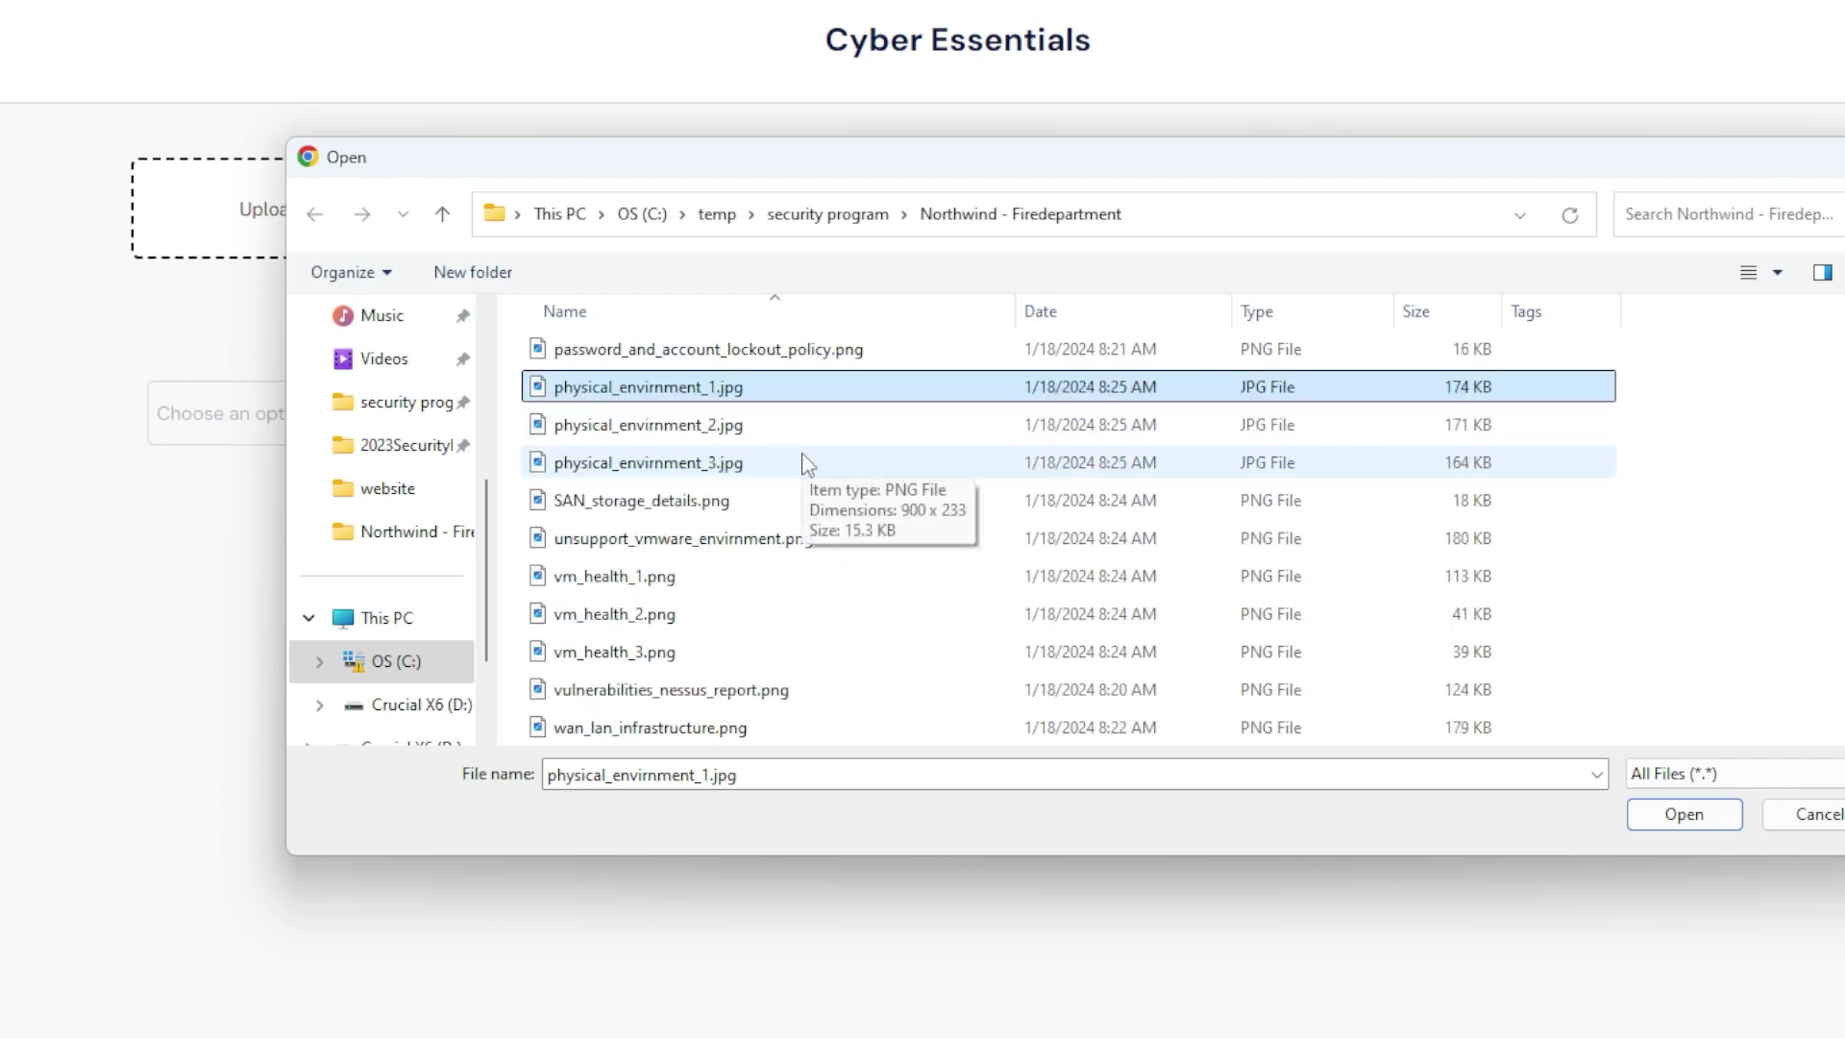
scroll(808, 465, "down", 1)
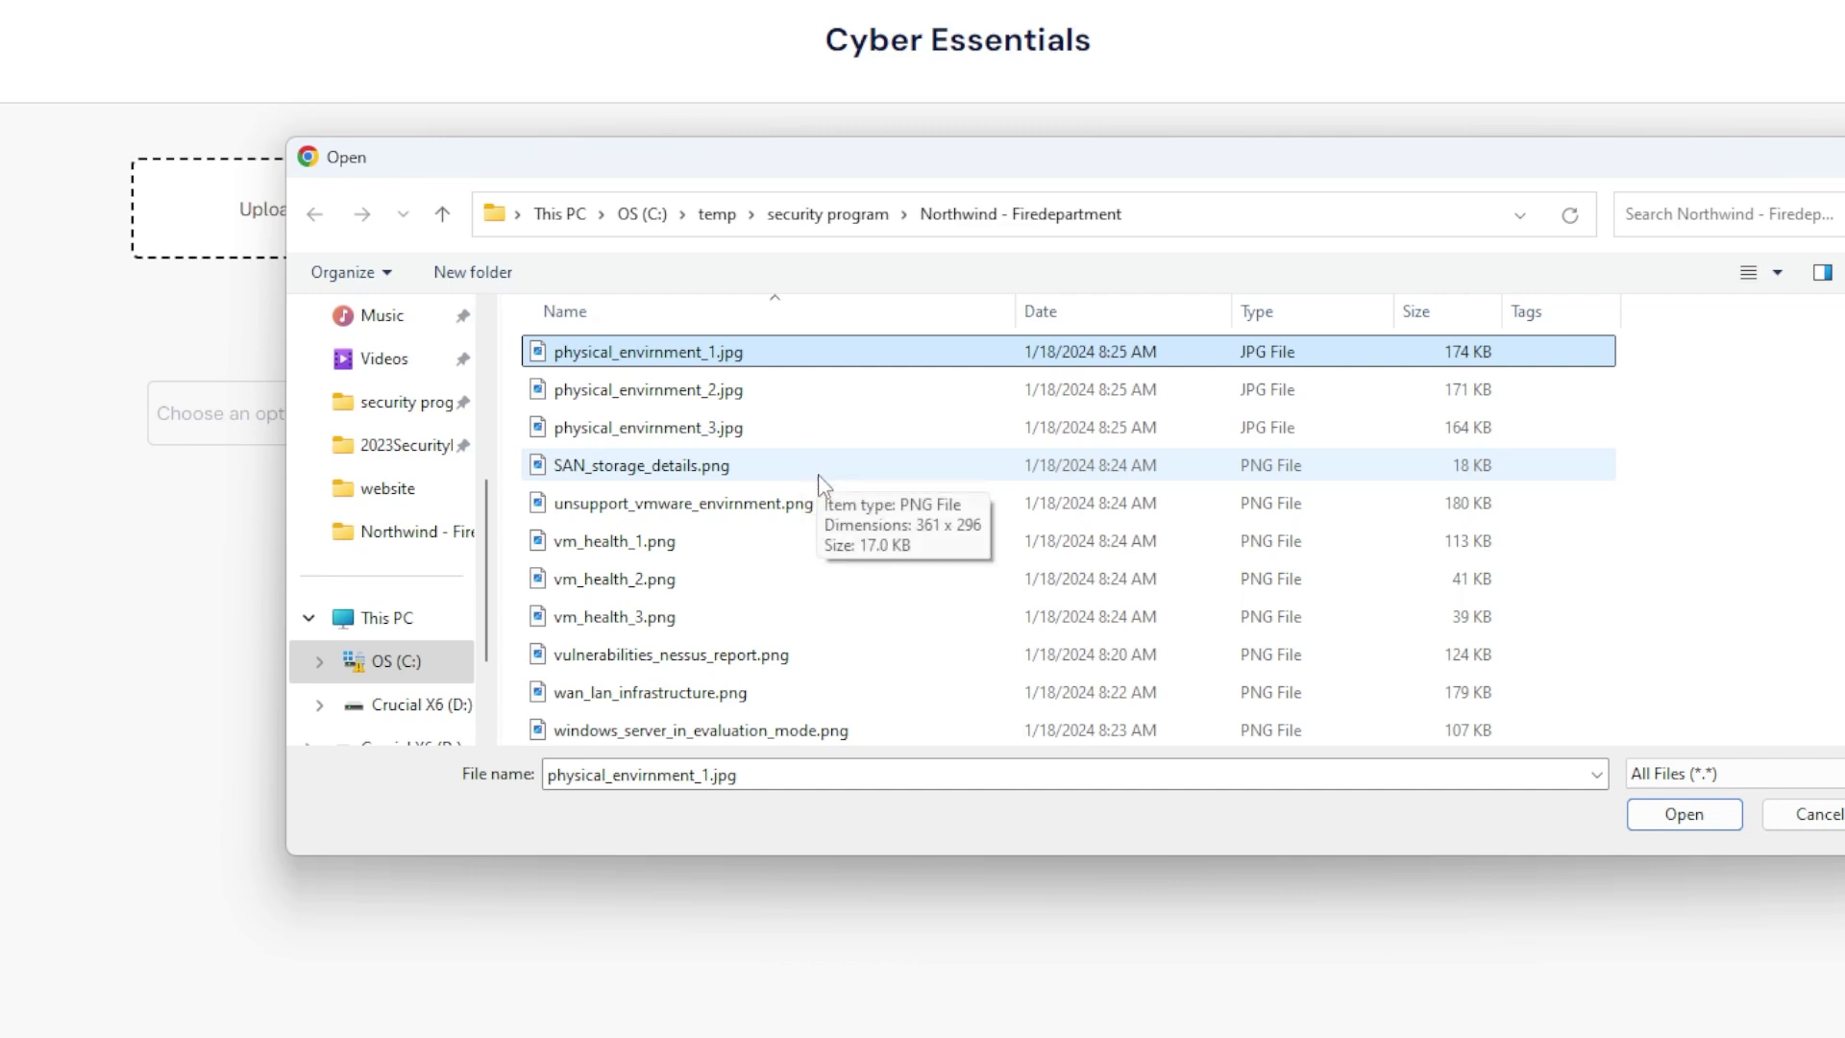
right_click(680, 661)
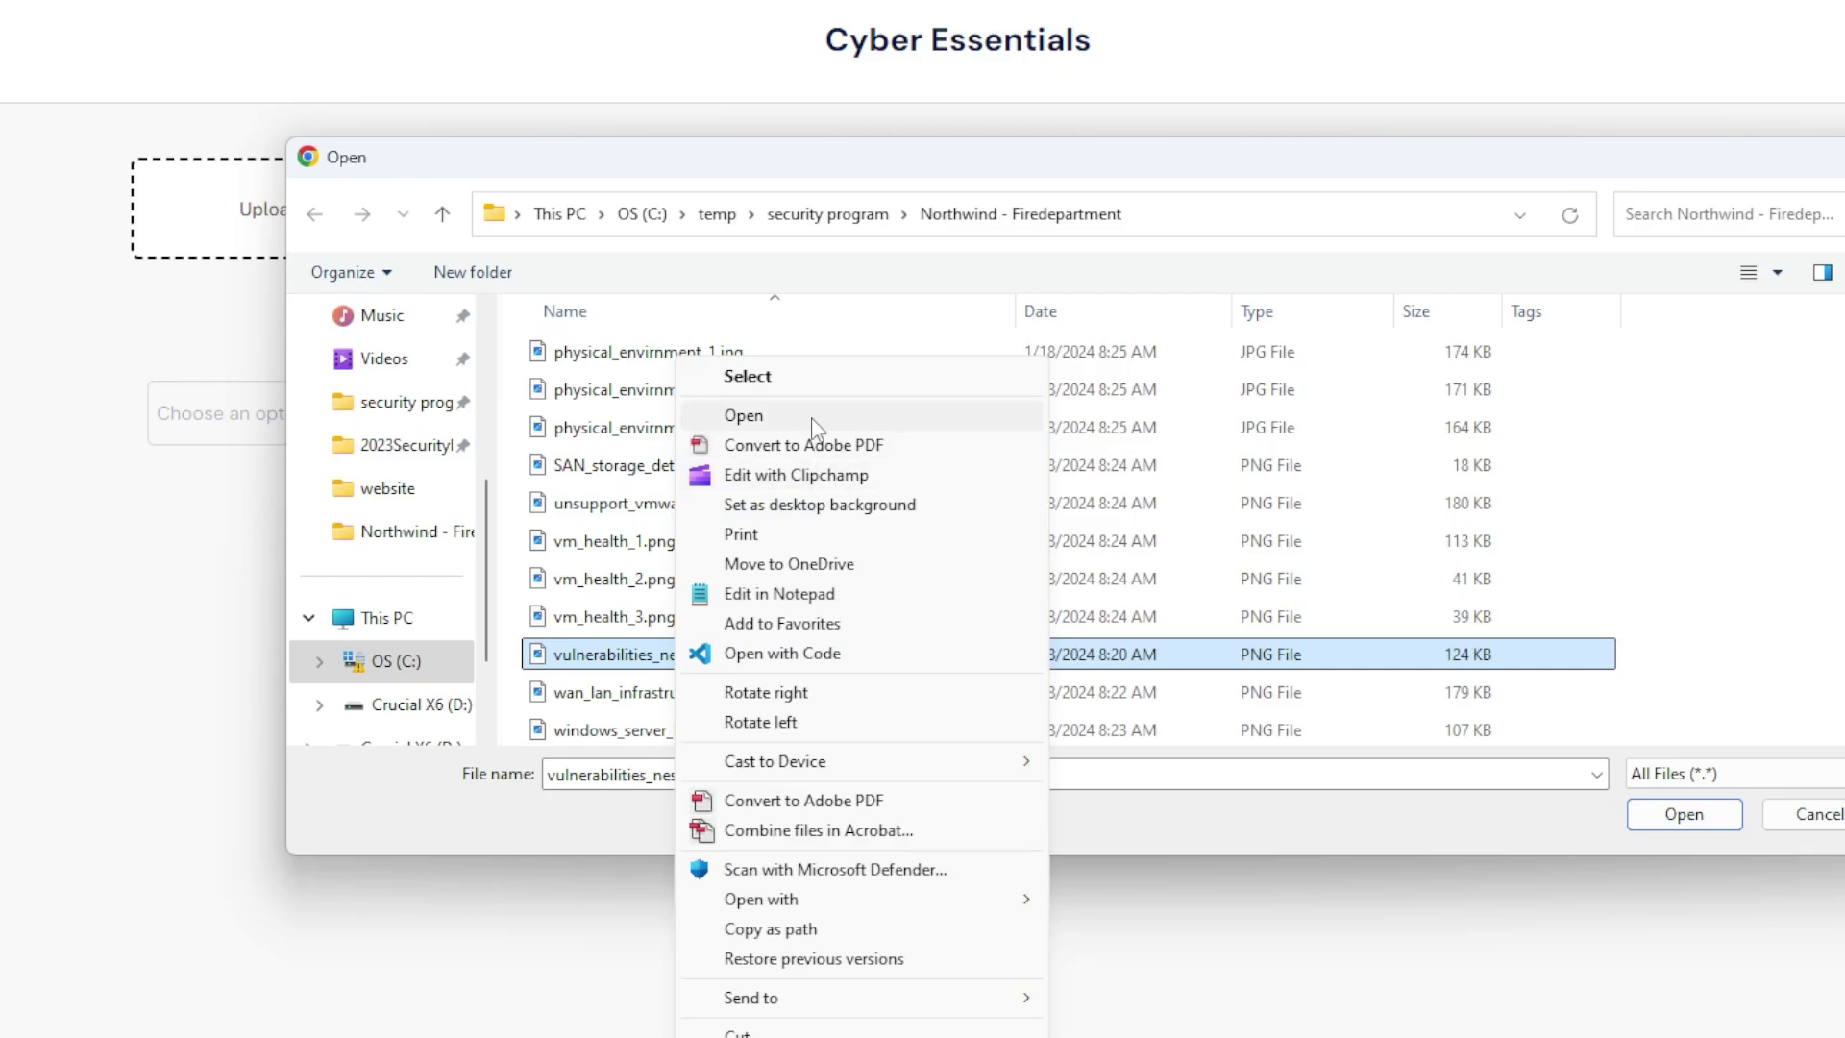
left_click(813, 422)
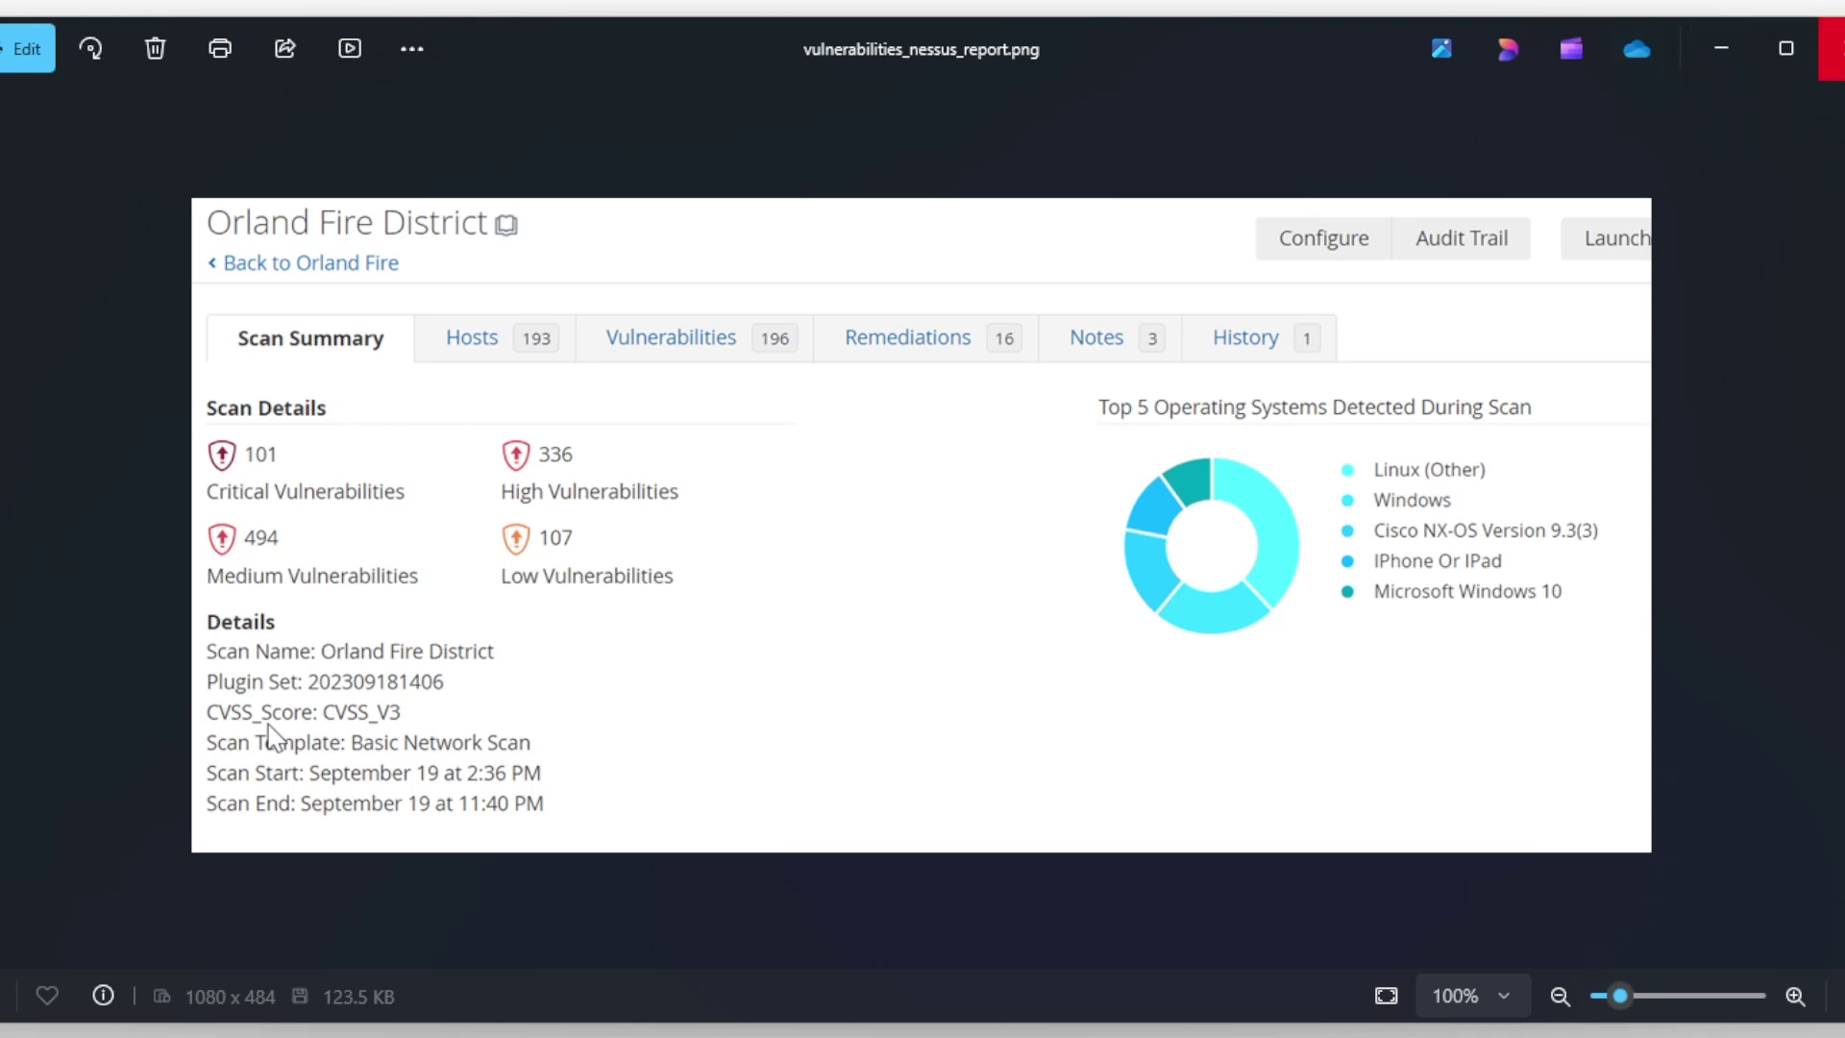
left_click(1832, 49)
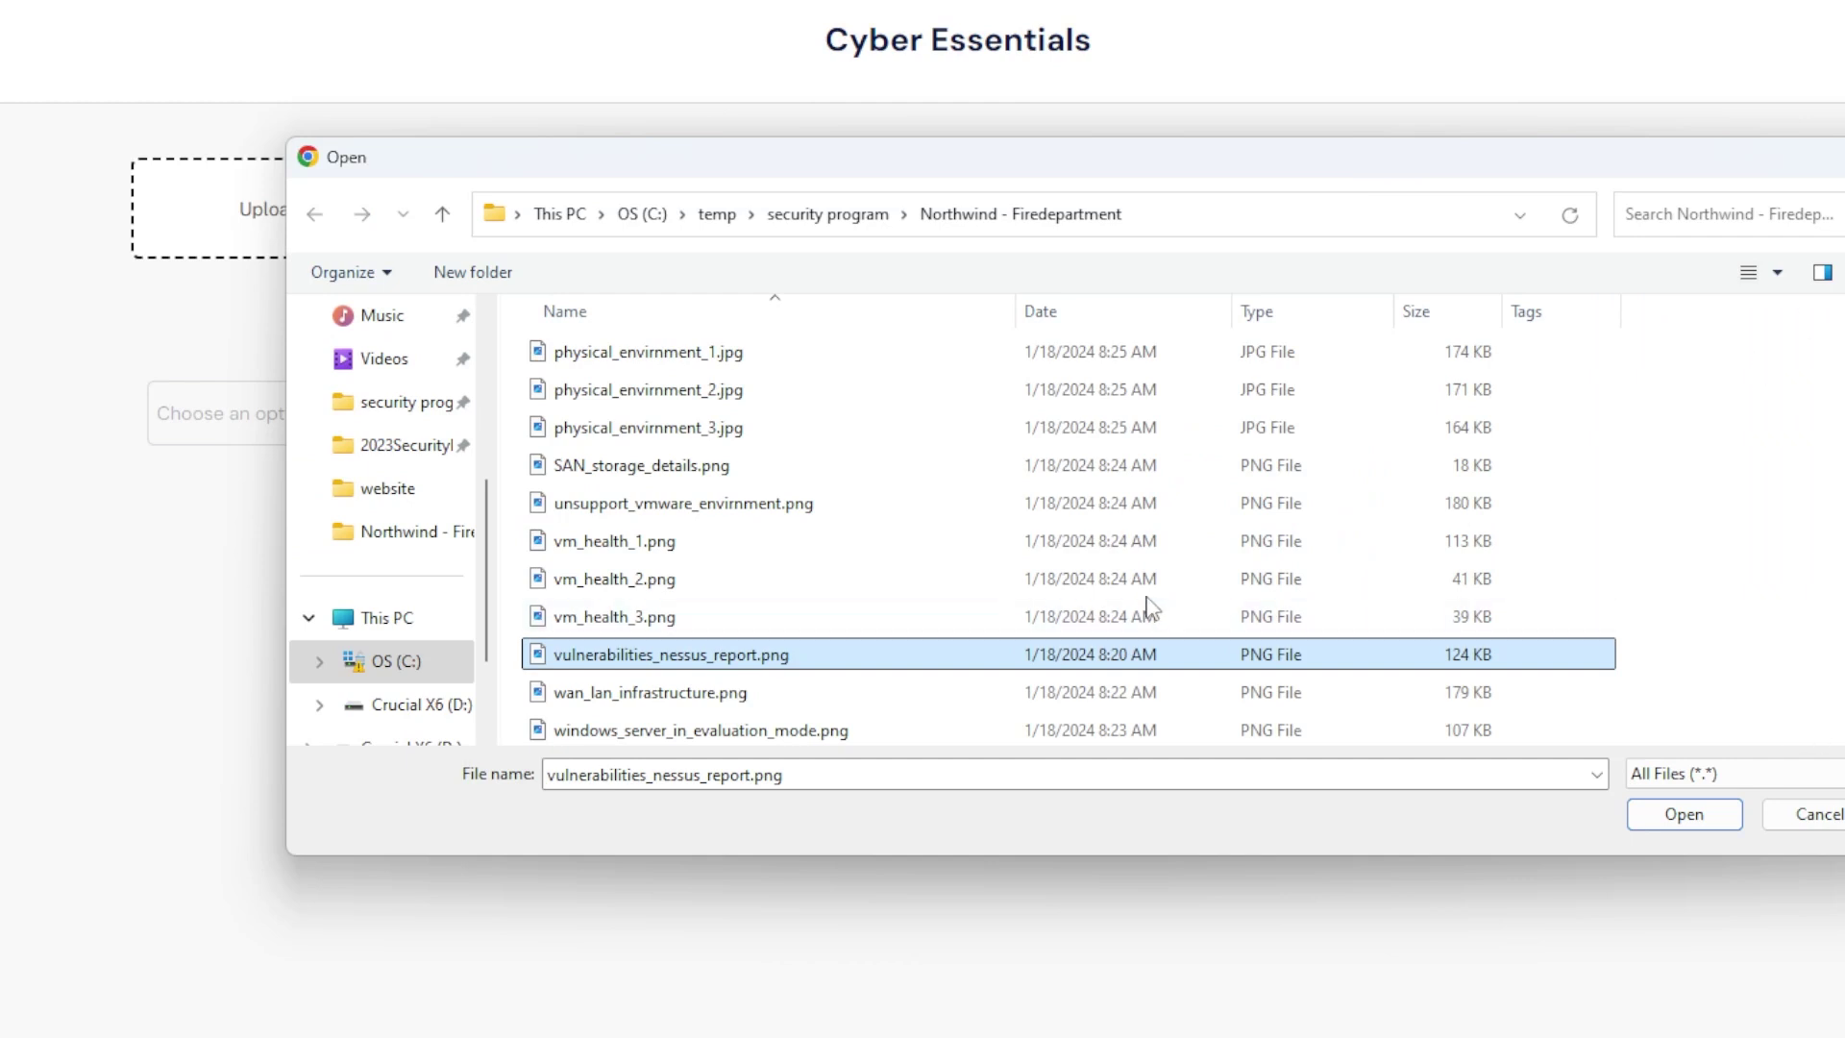
Step: Preview environment_overview.png from the evidence folder, and leave the file selection without uploading anything
scroll(1142, 612, "up", 1)
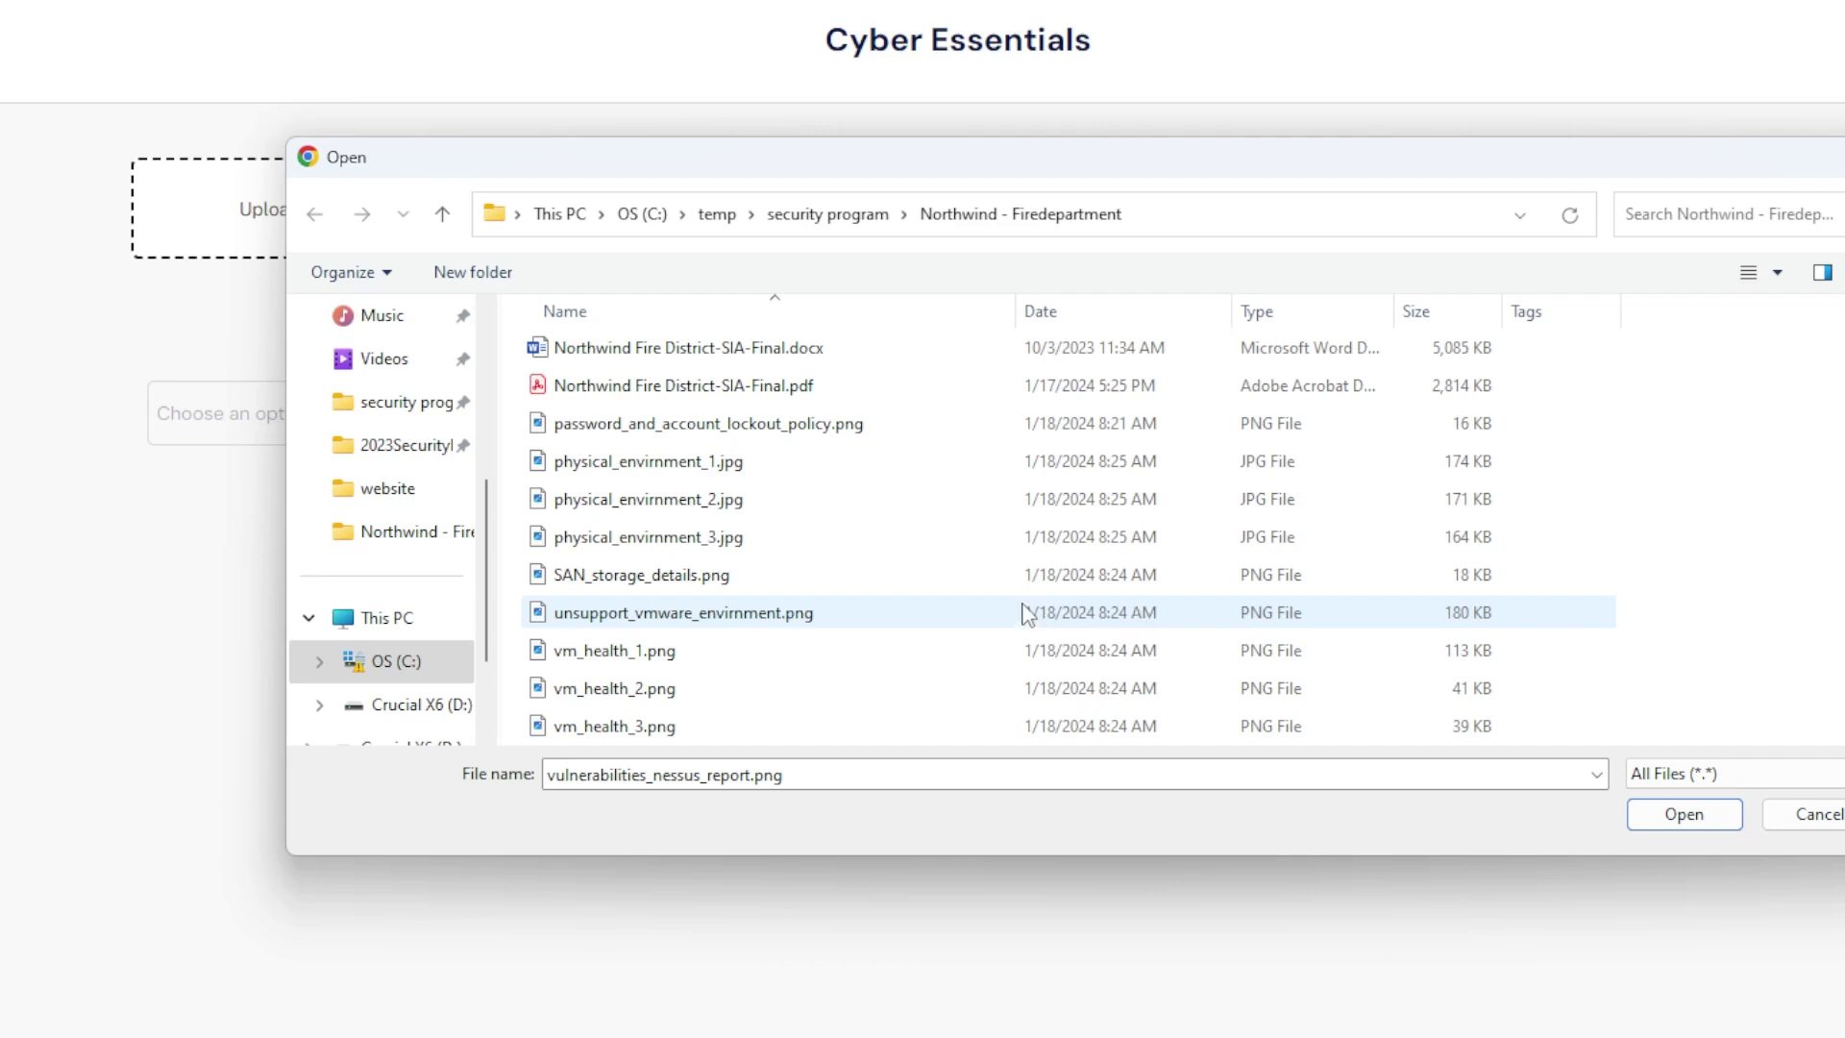
scroll(1026, 615, "up", 1)
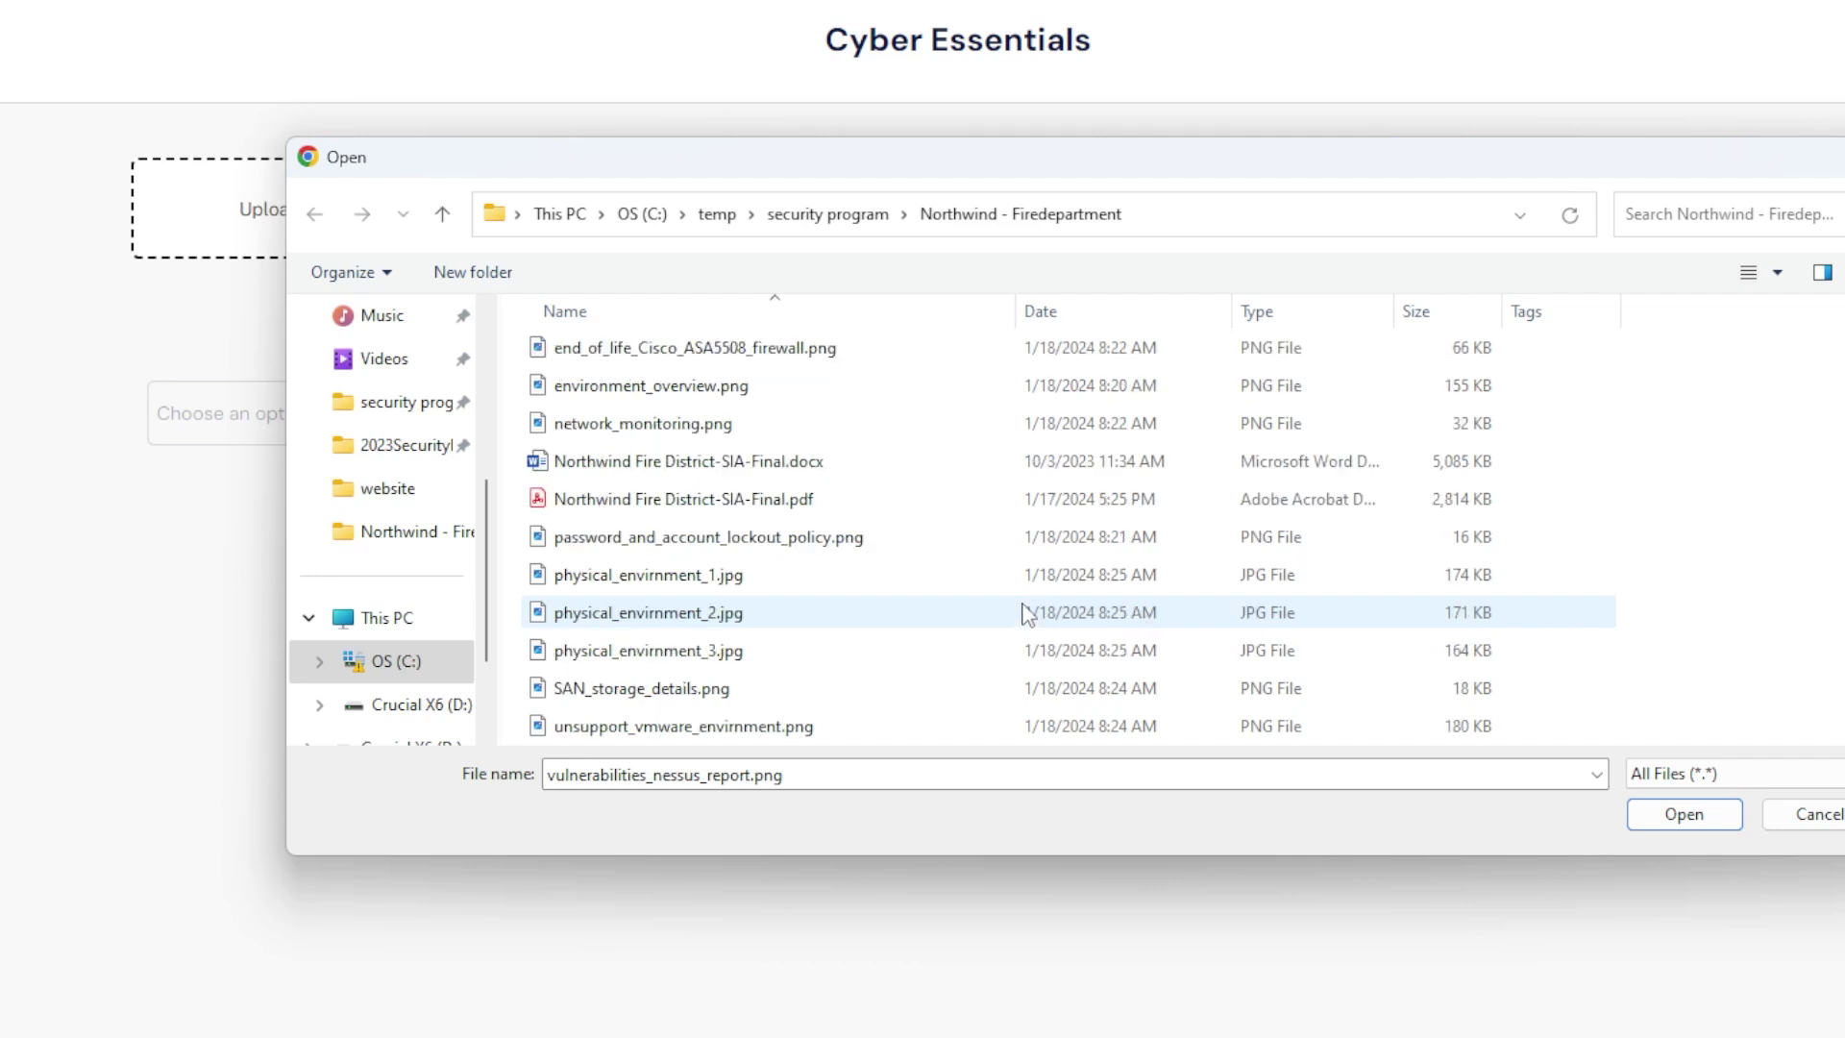
left_click(723, 394)
right_click(716, 387)
left_click(781, 415)
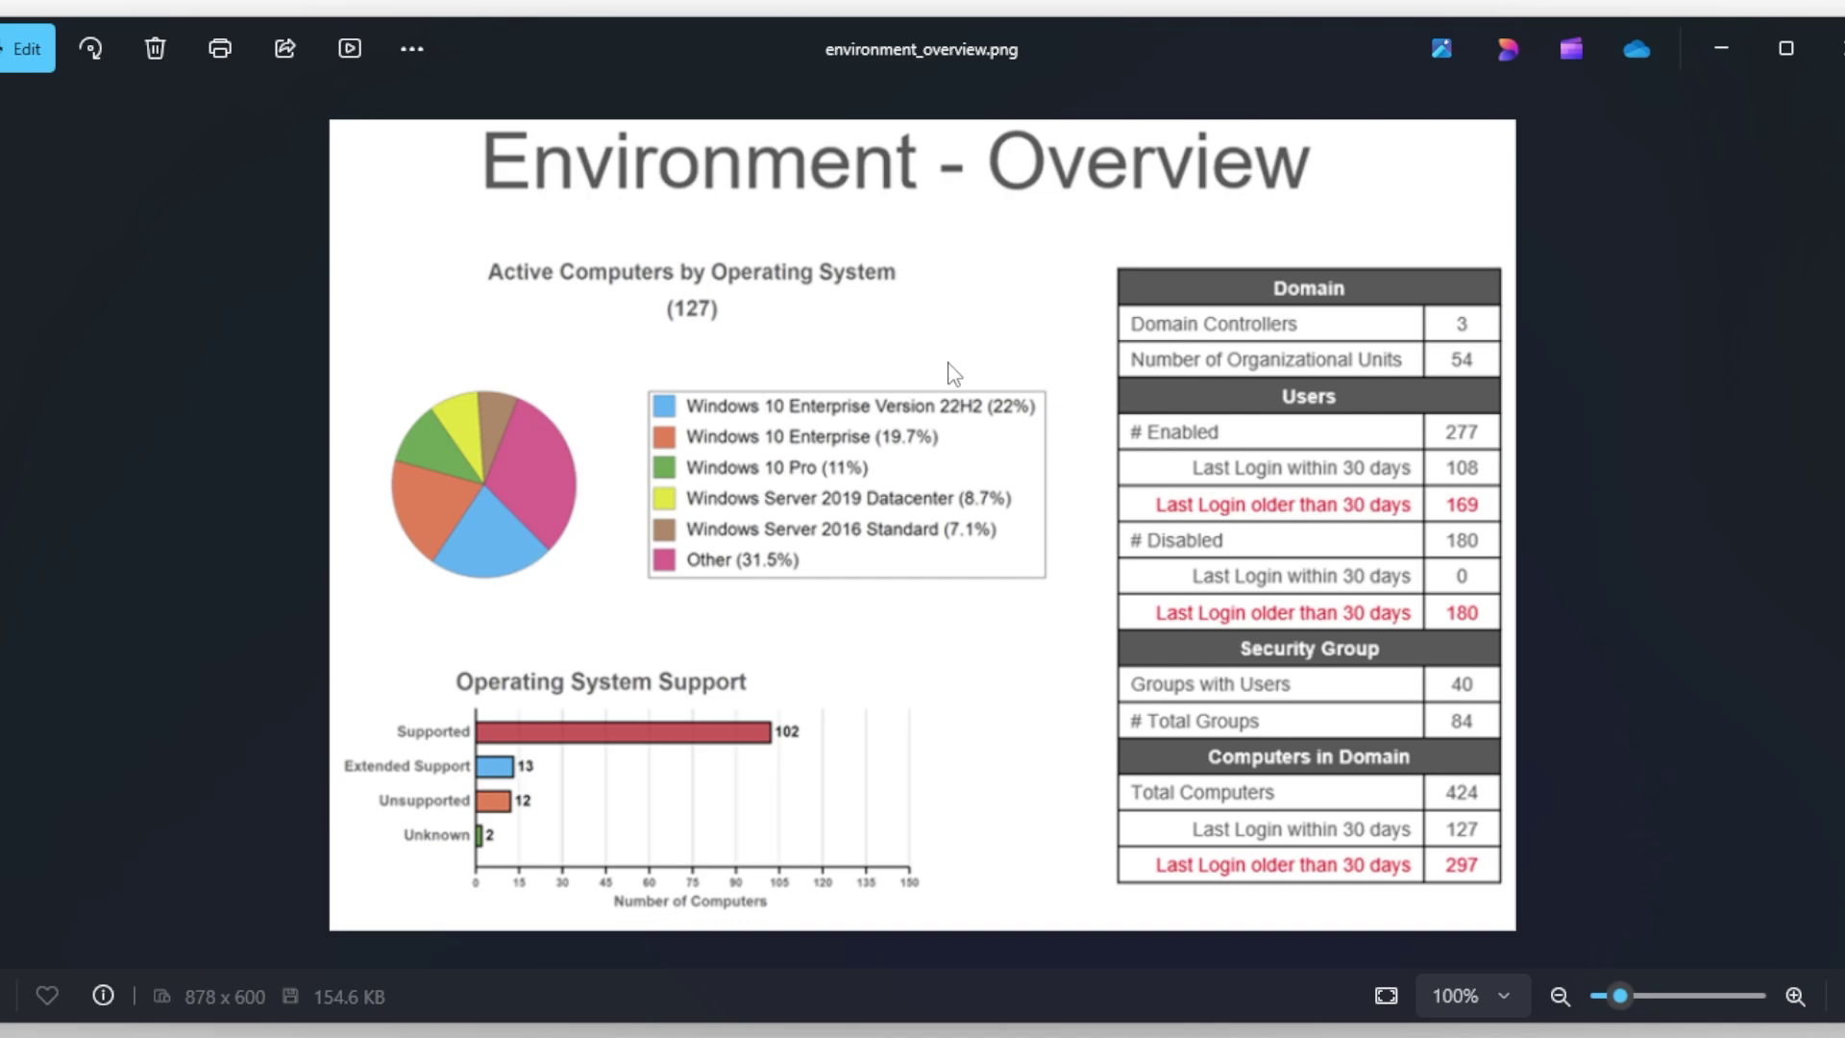
left_click(1838, 48)
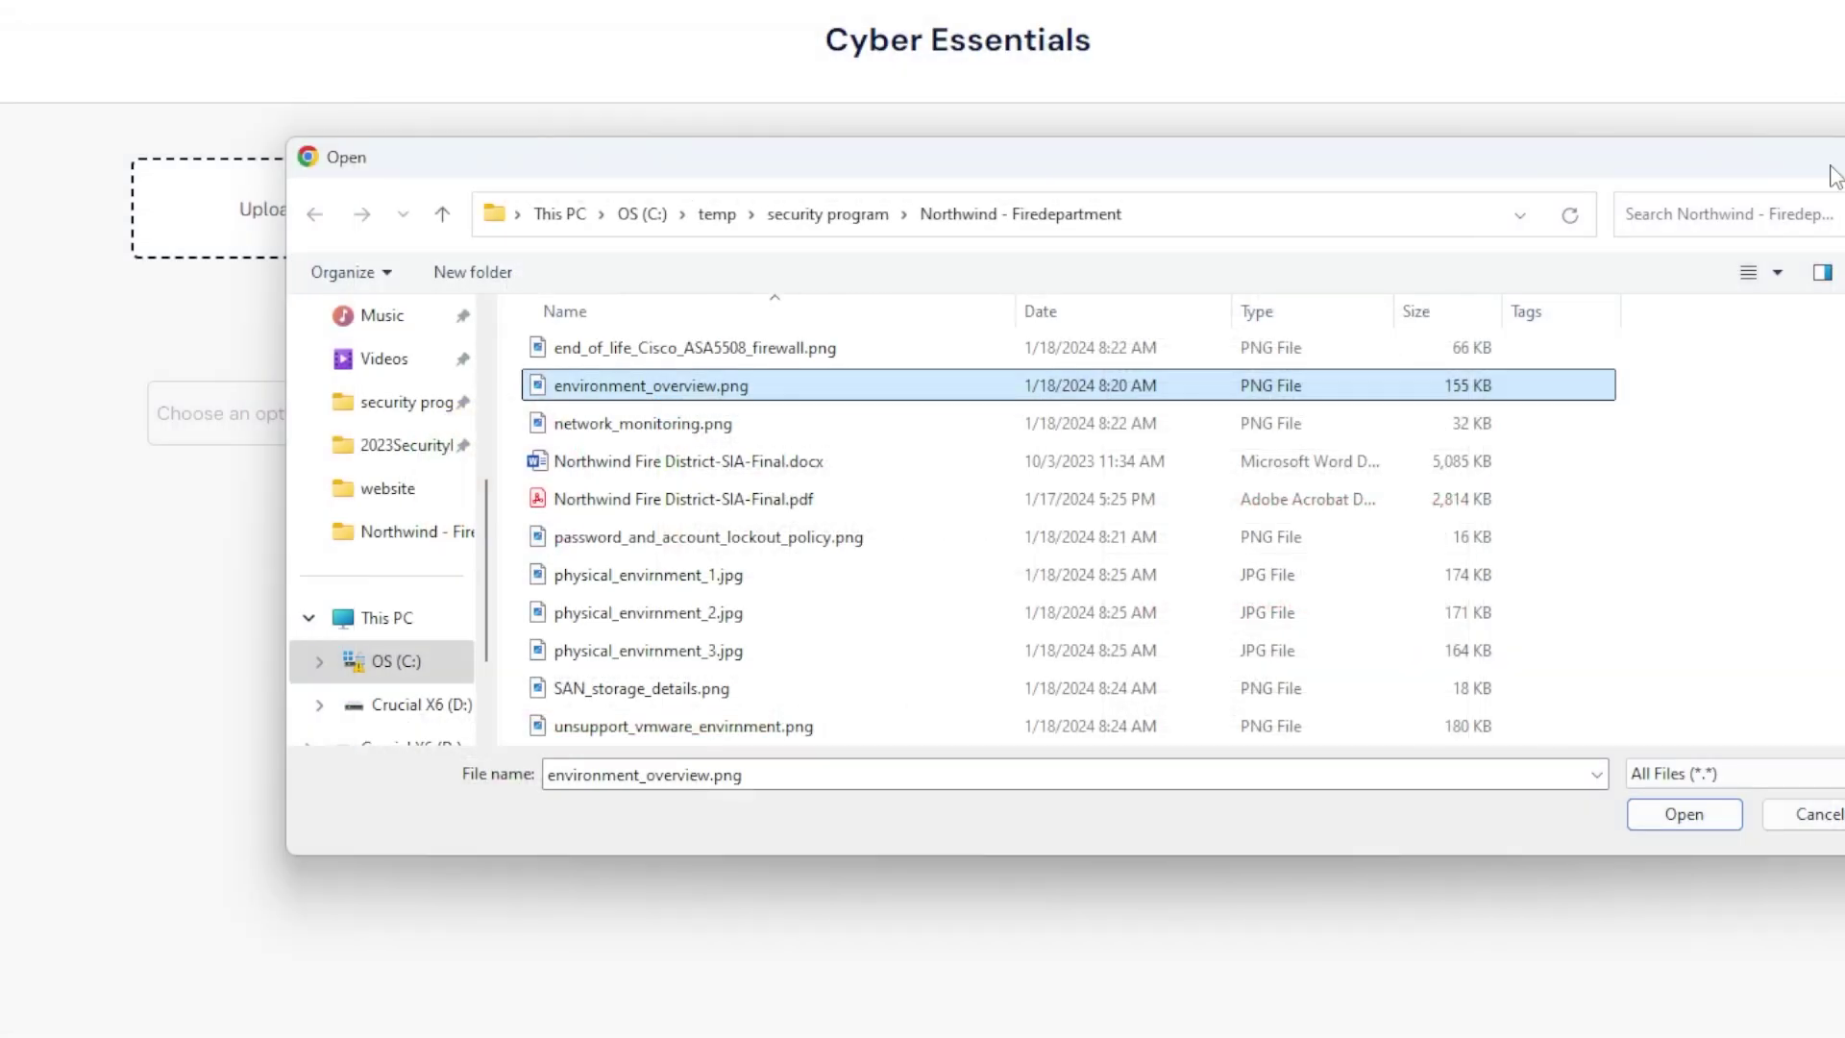
left_click(1806, 815)
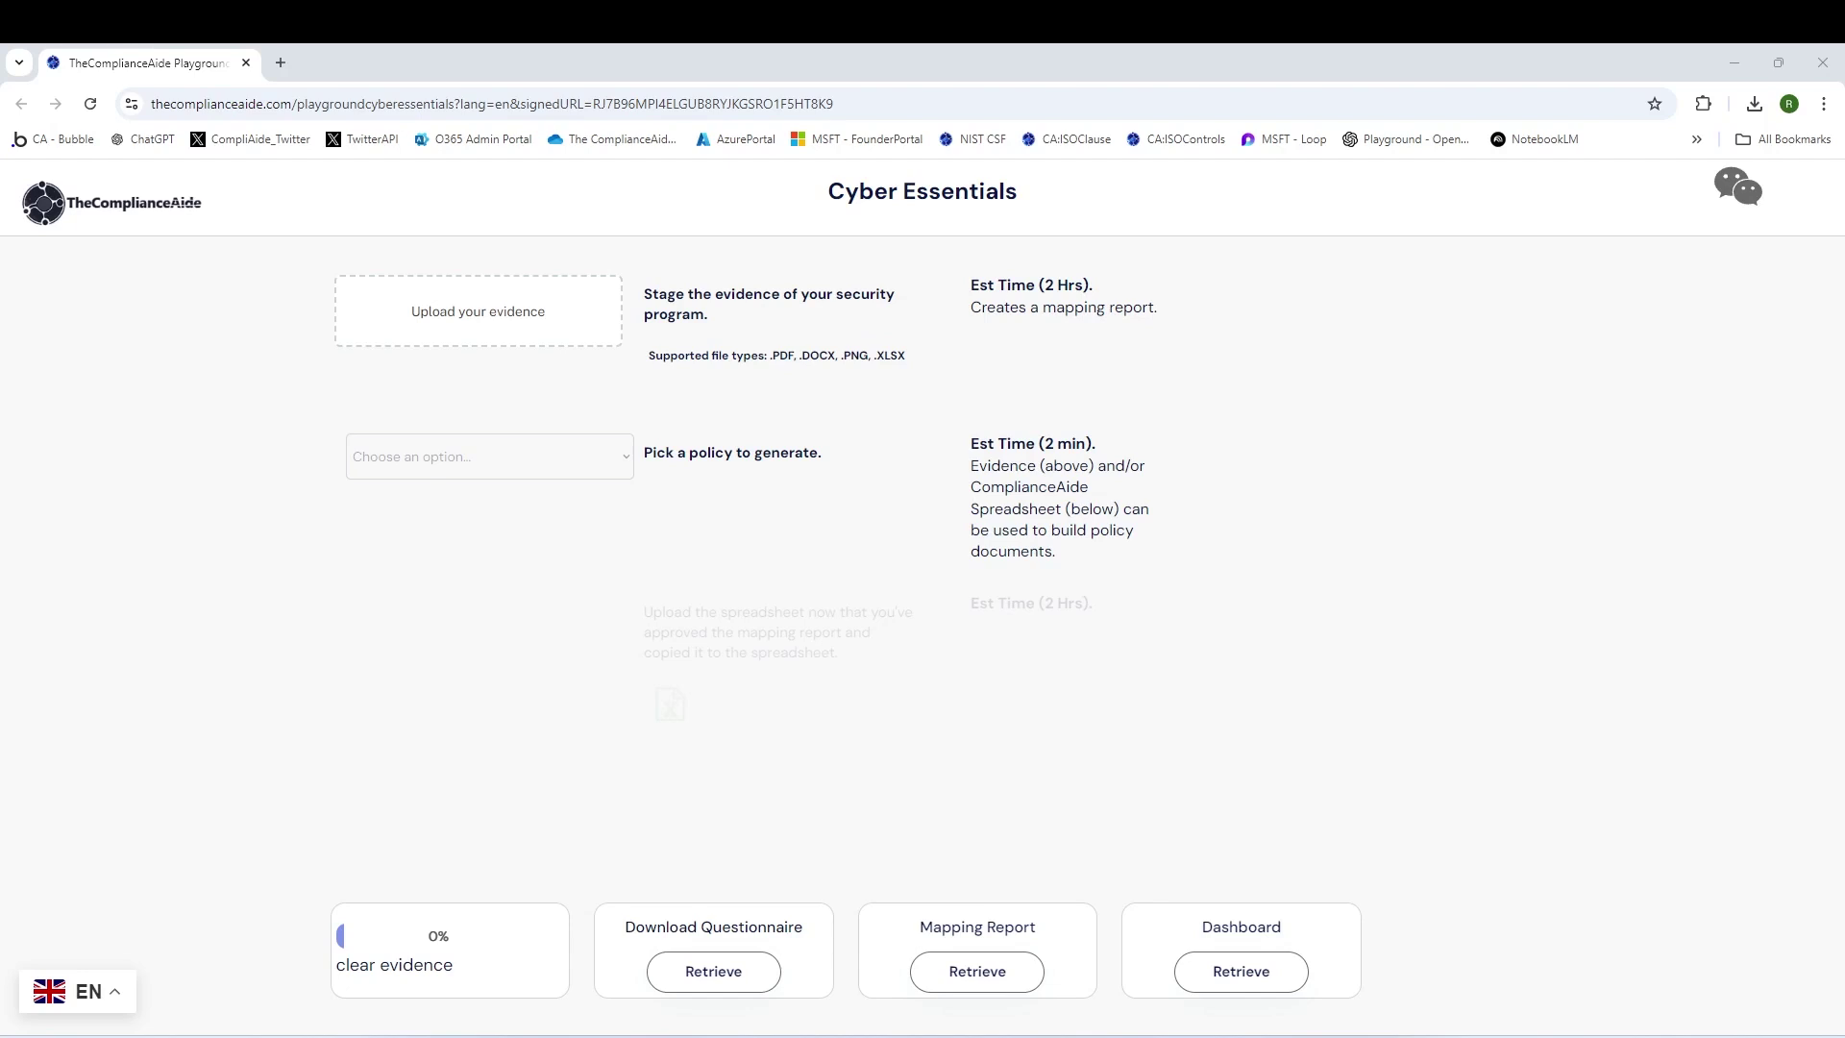
Step: Retrieve the Cyber Essentials mapping report and review its question-by-question findings down to the malware protection section
left_click(975, 971)
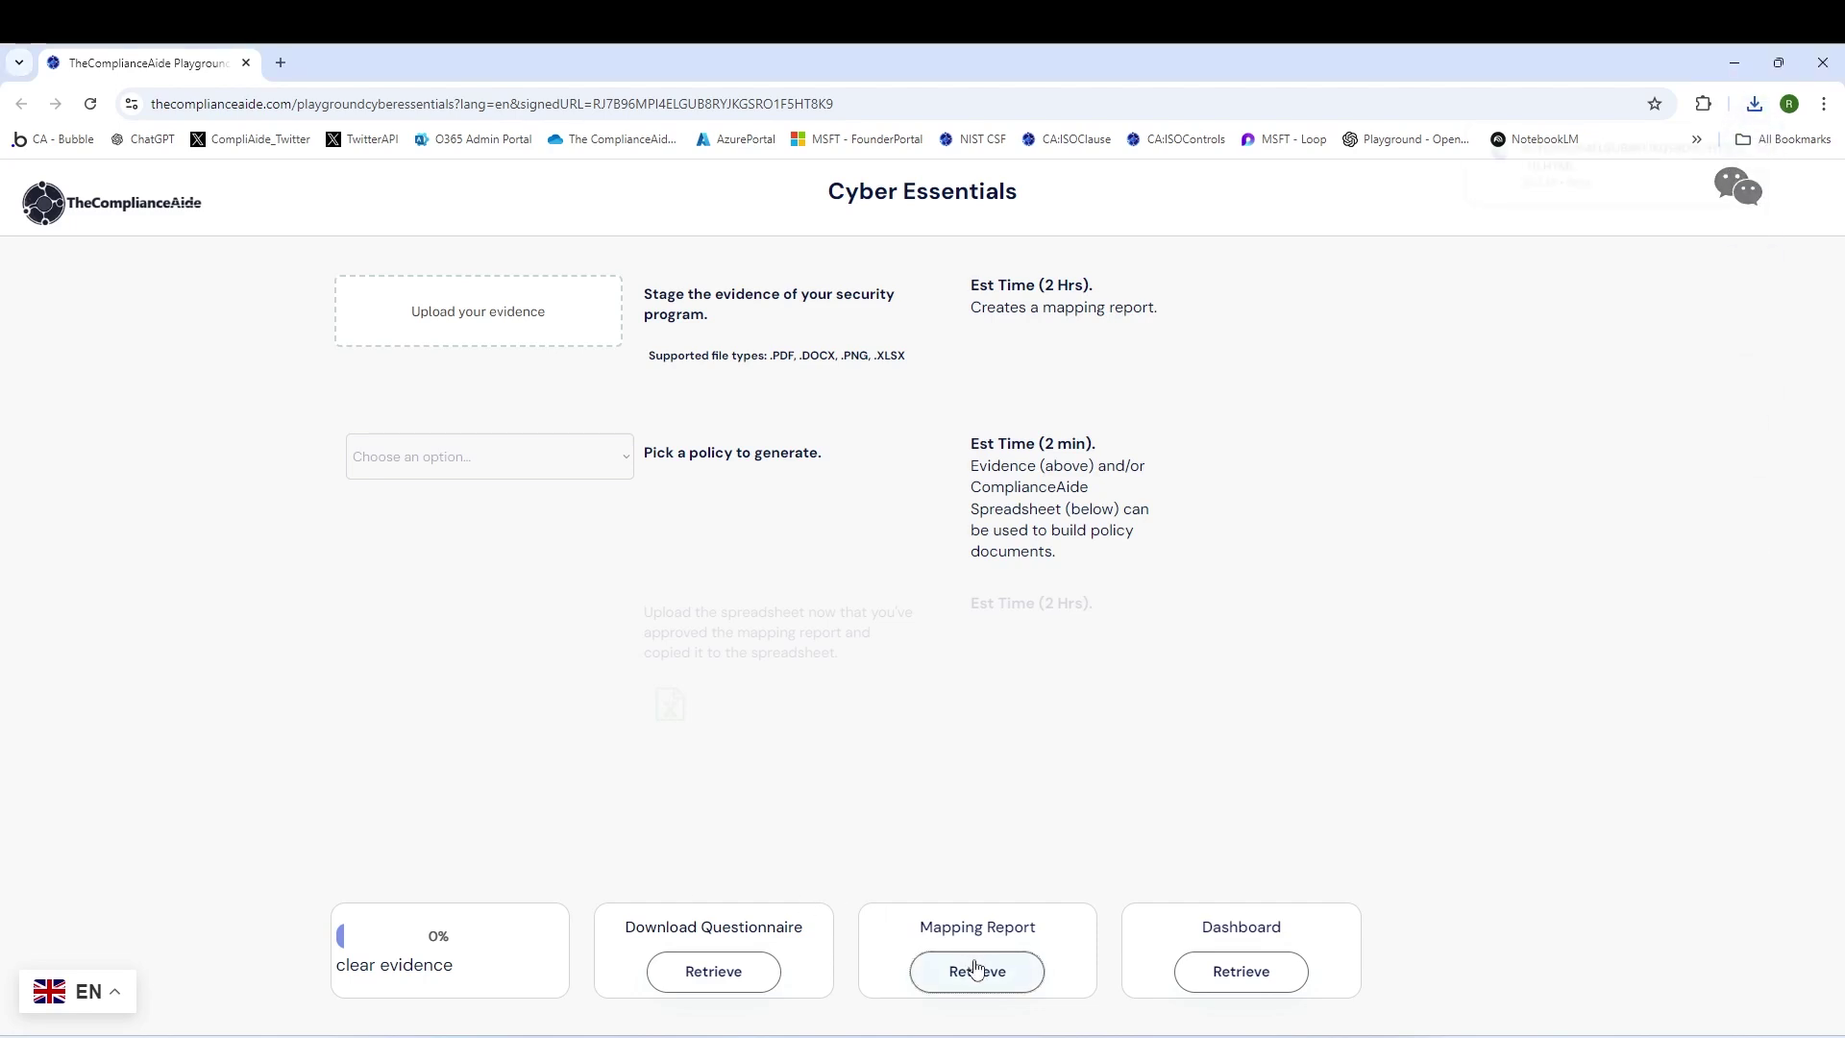
left_click(1544, 164)
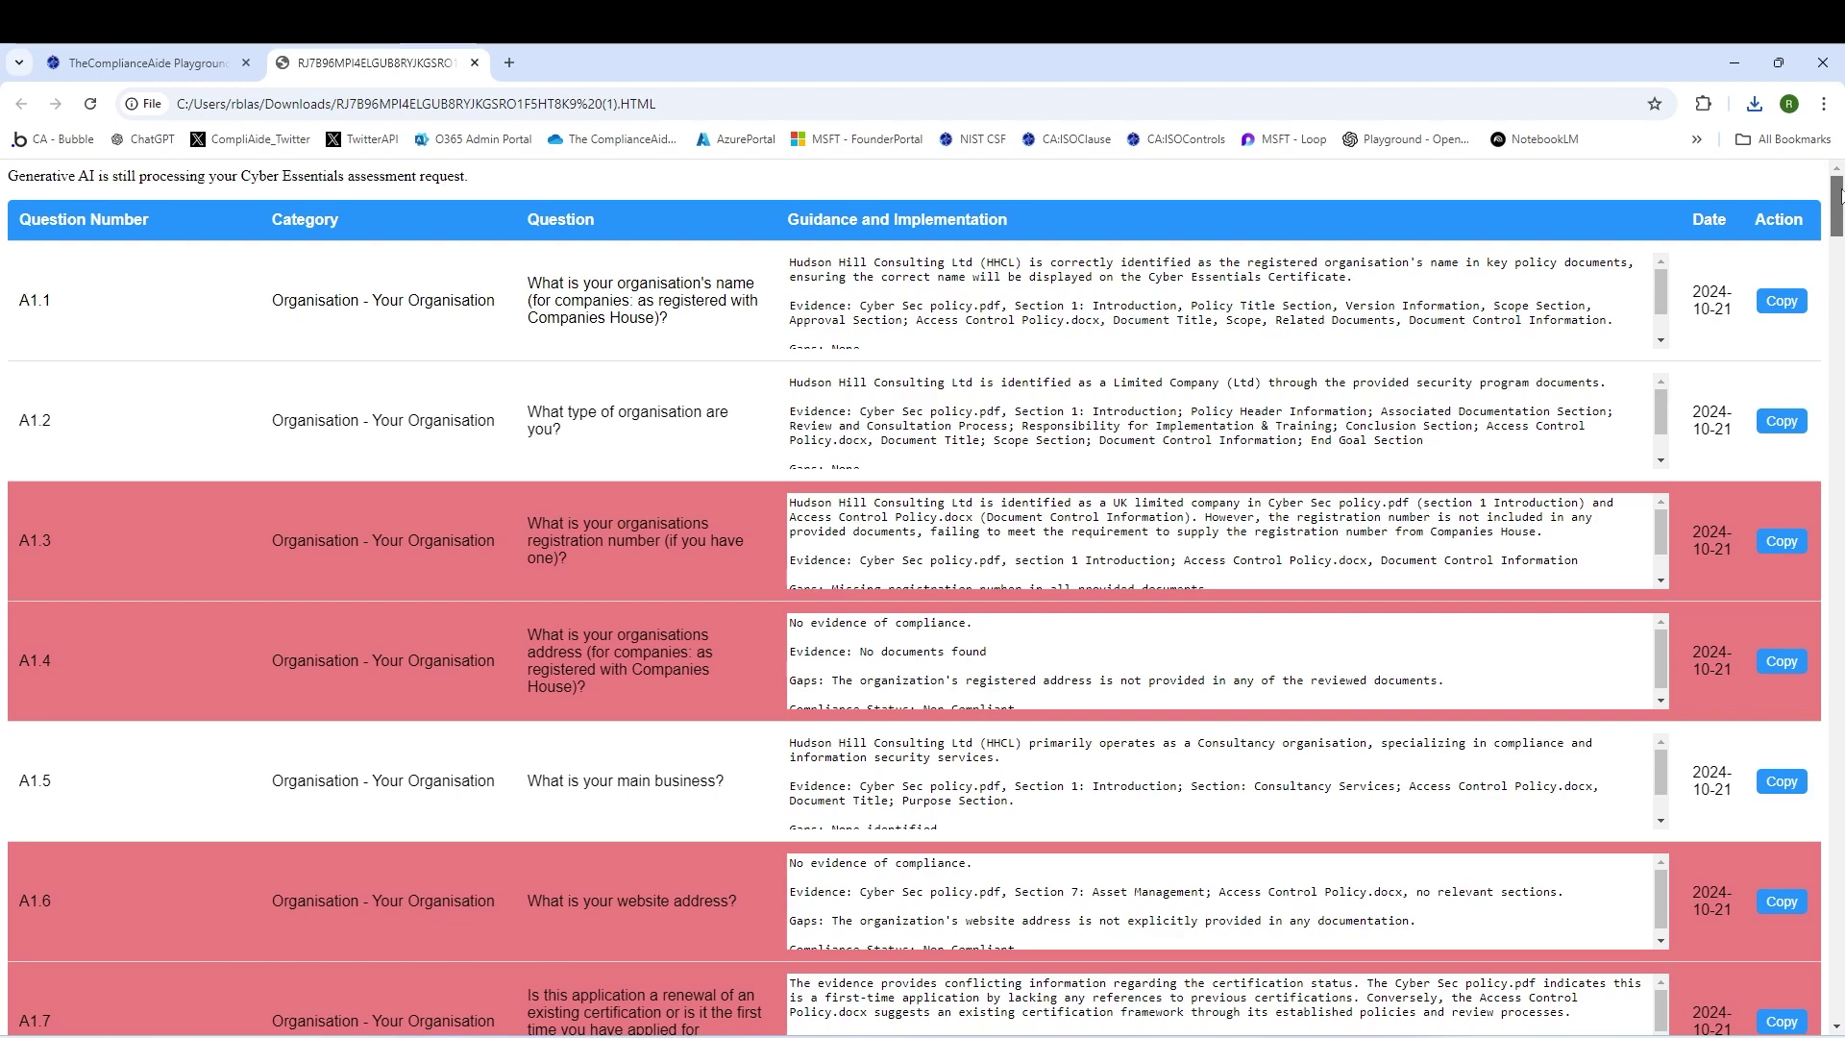
left_click_drag(1841, 195, 1838, 979)
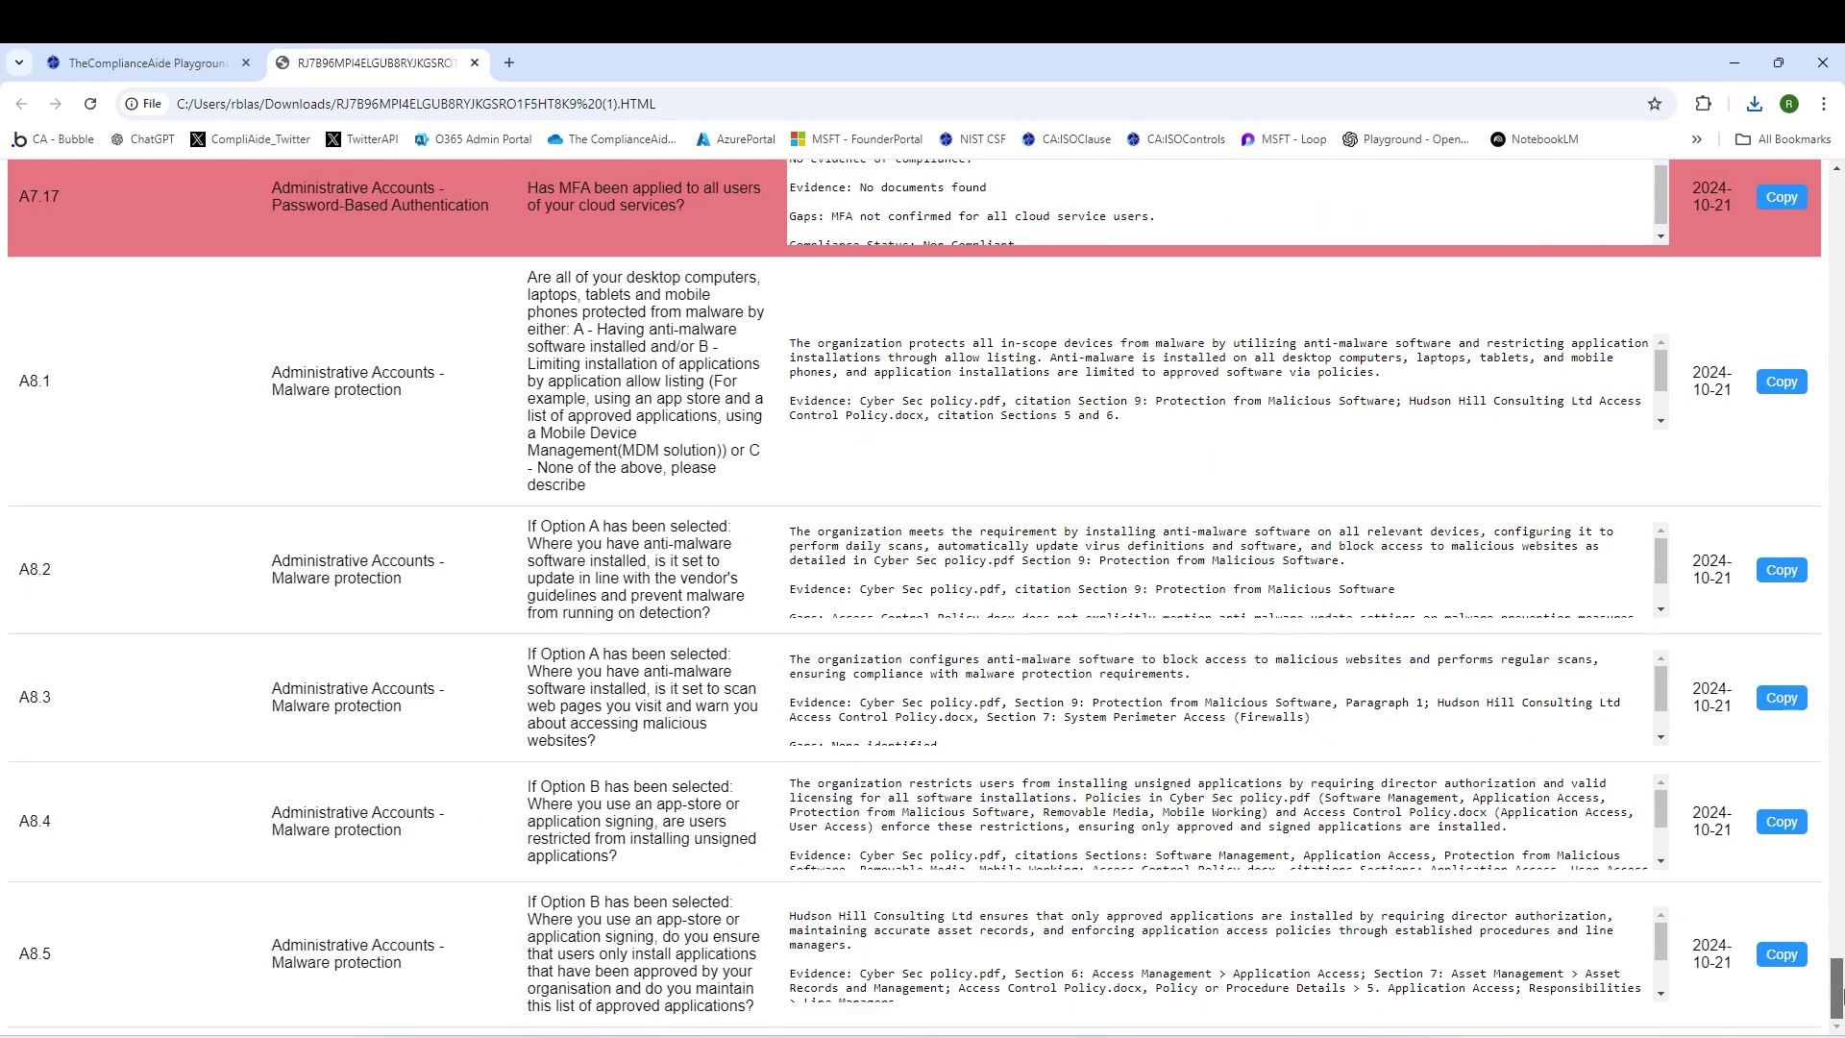
key("ctrl+w")
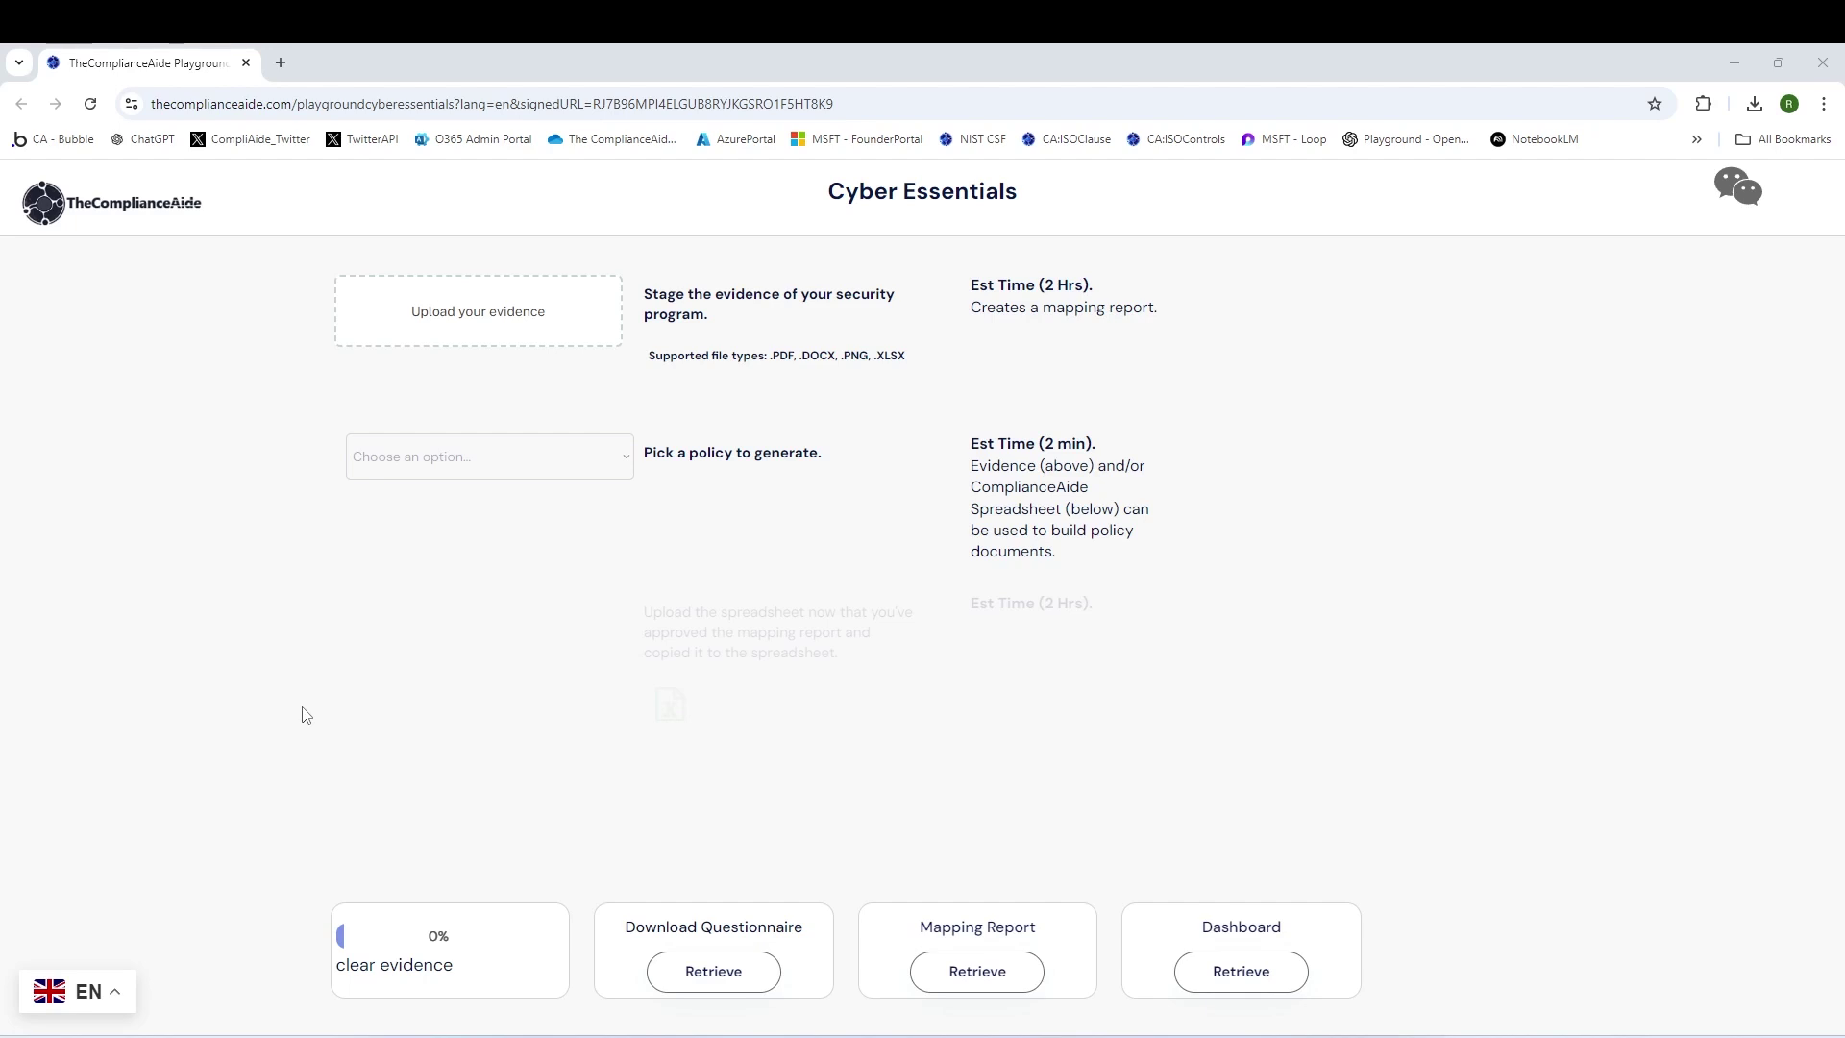
Step: Load the Audit Management Dashboard example into the chat assistant's dashboard builder
left_click(1730, 191)
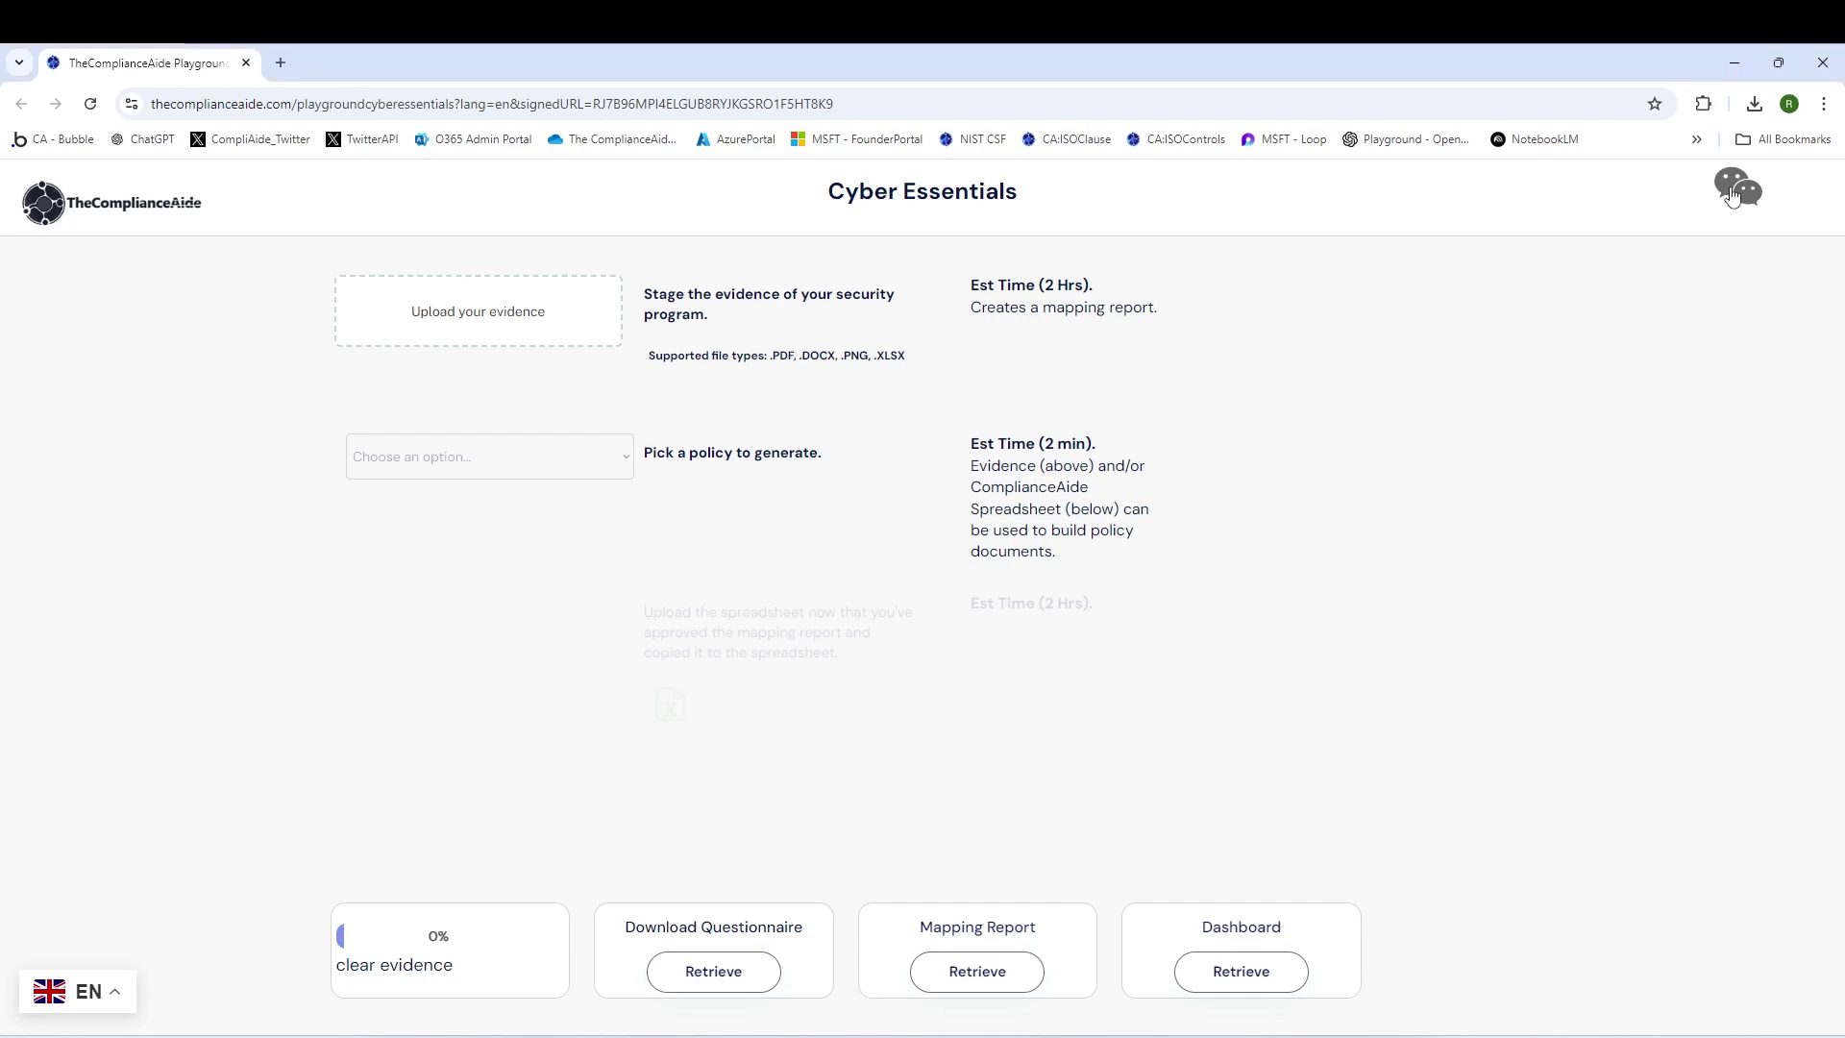
left_click(1348, 868)
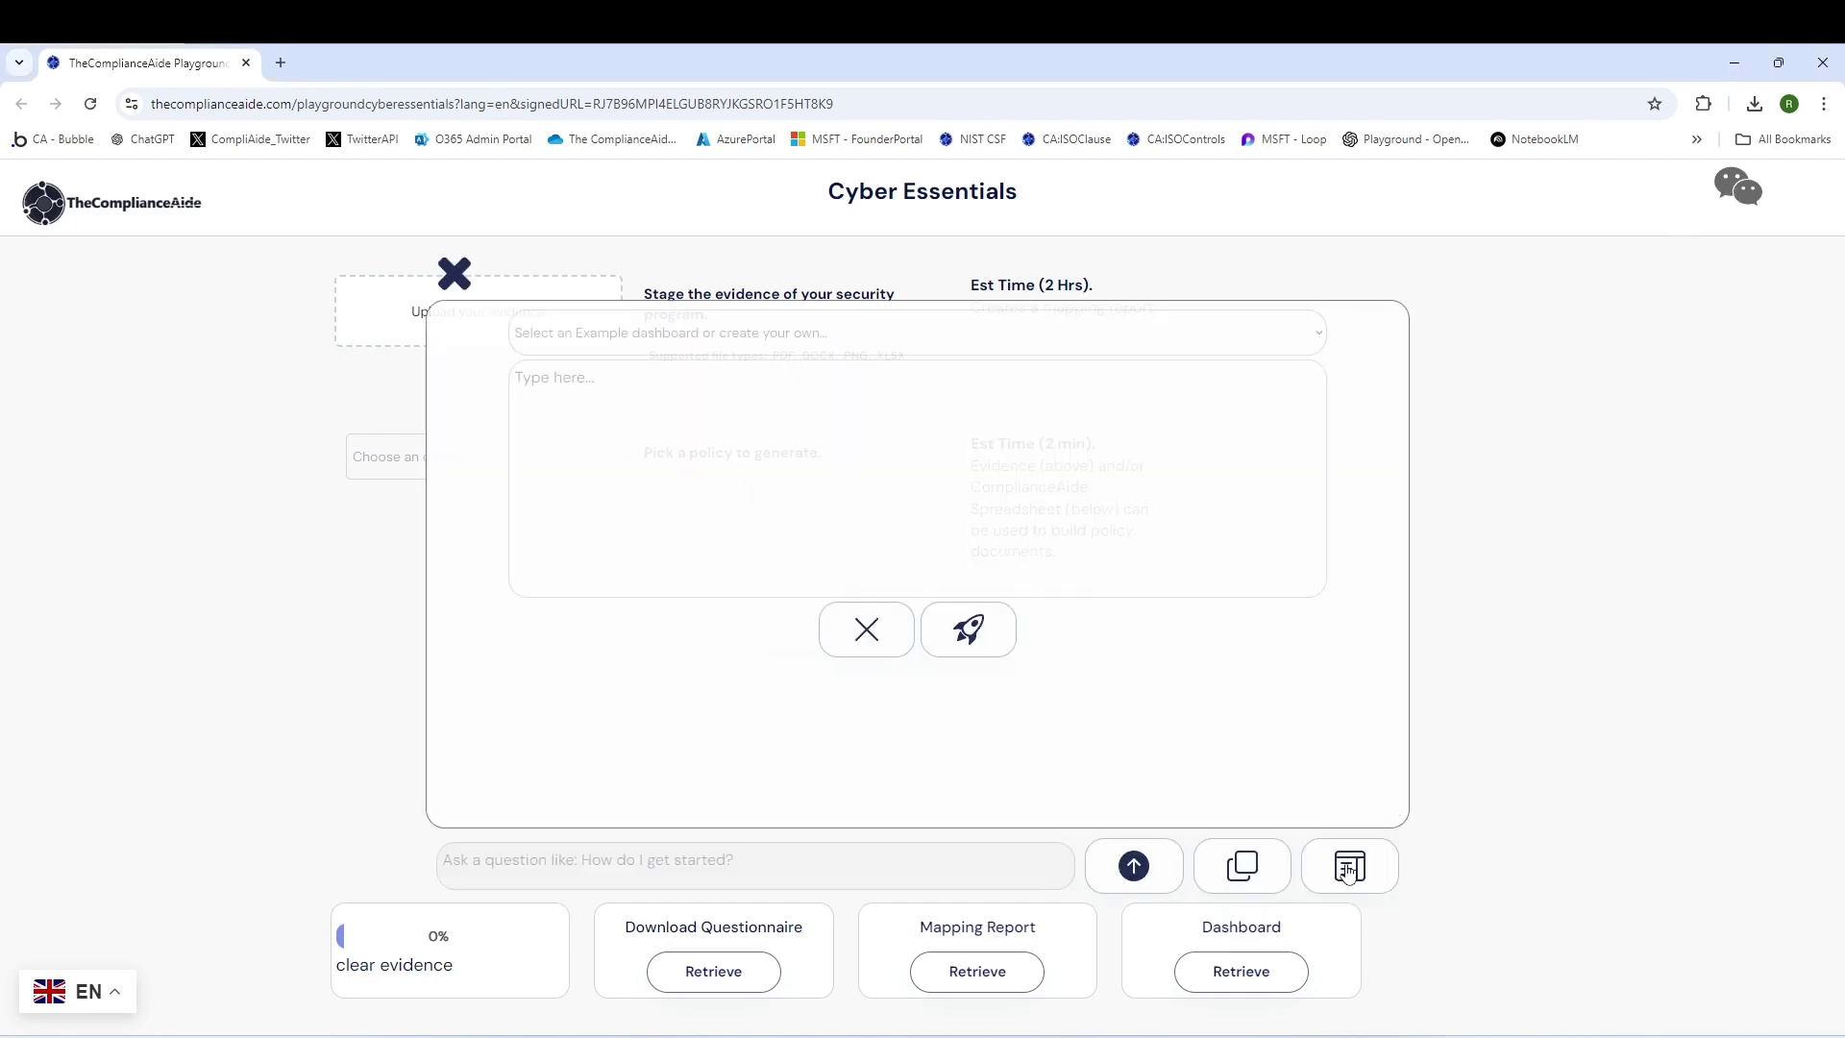
left_click(1318, 338)
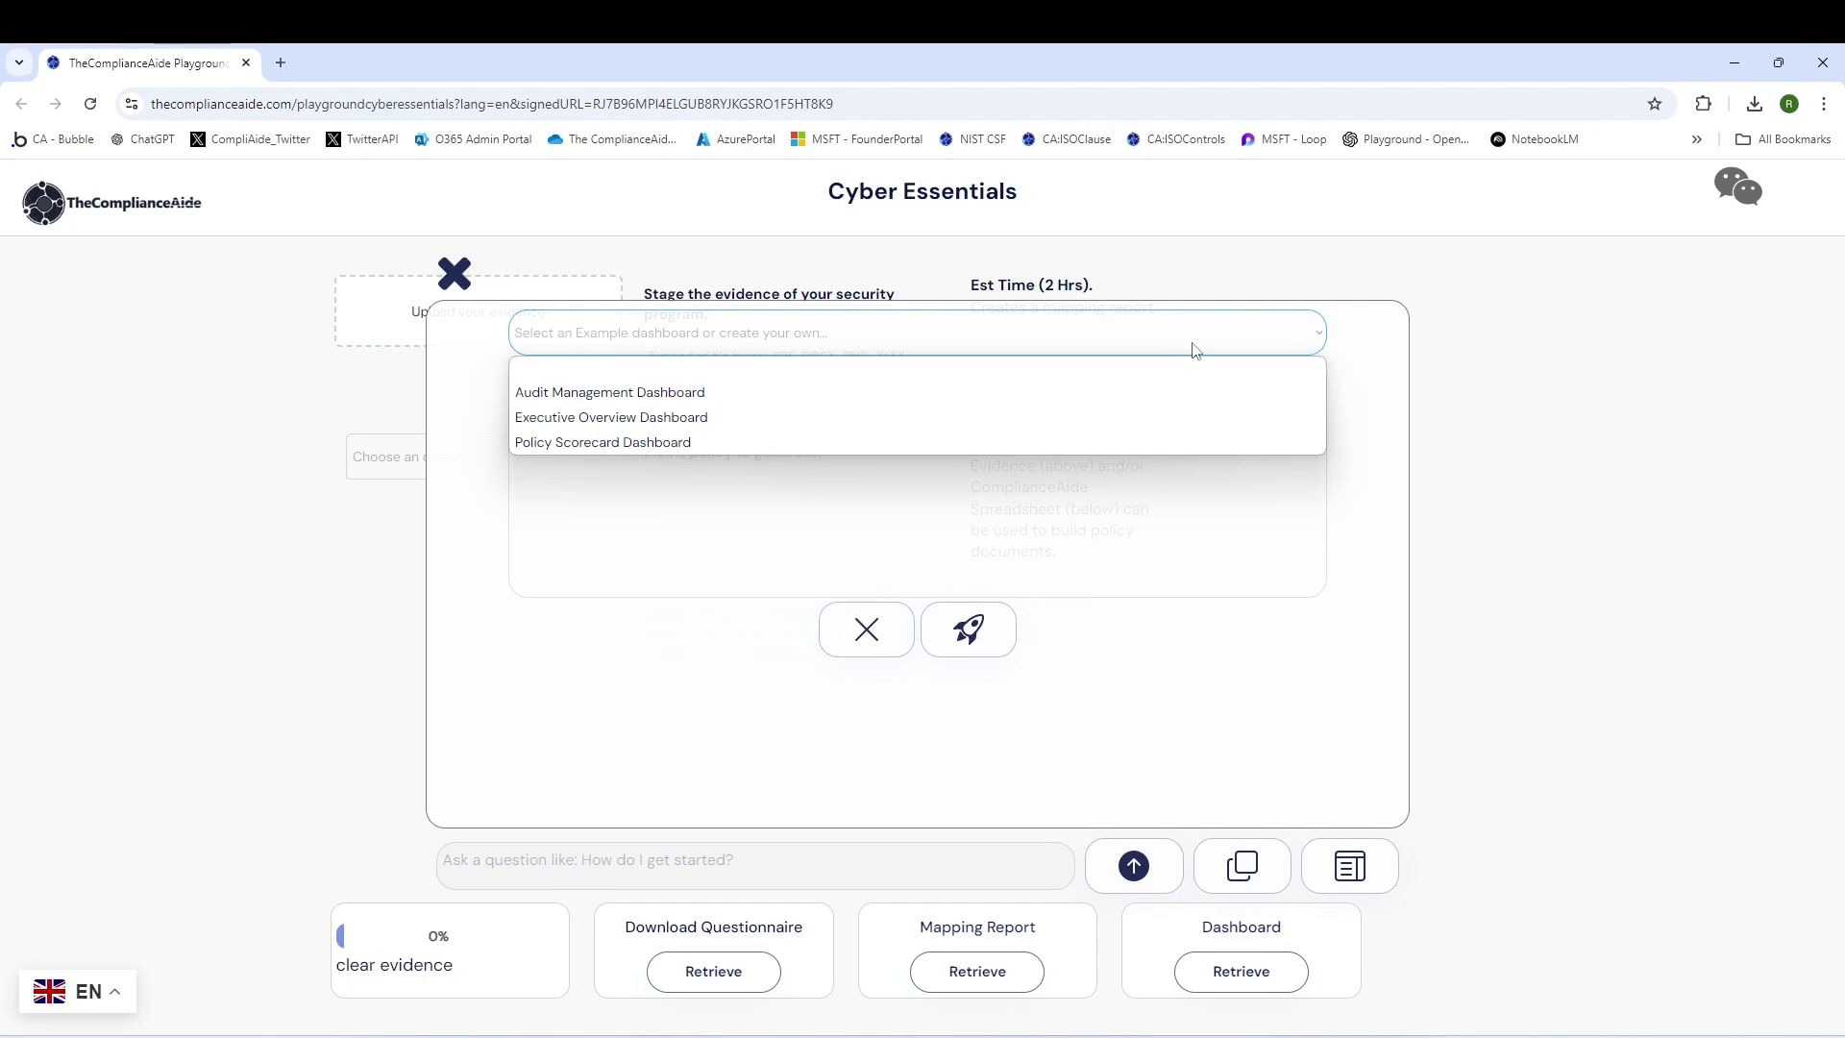
left_click(779, 394)
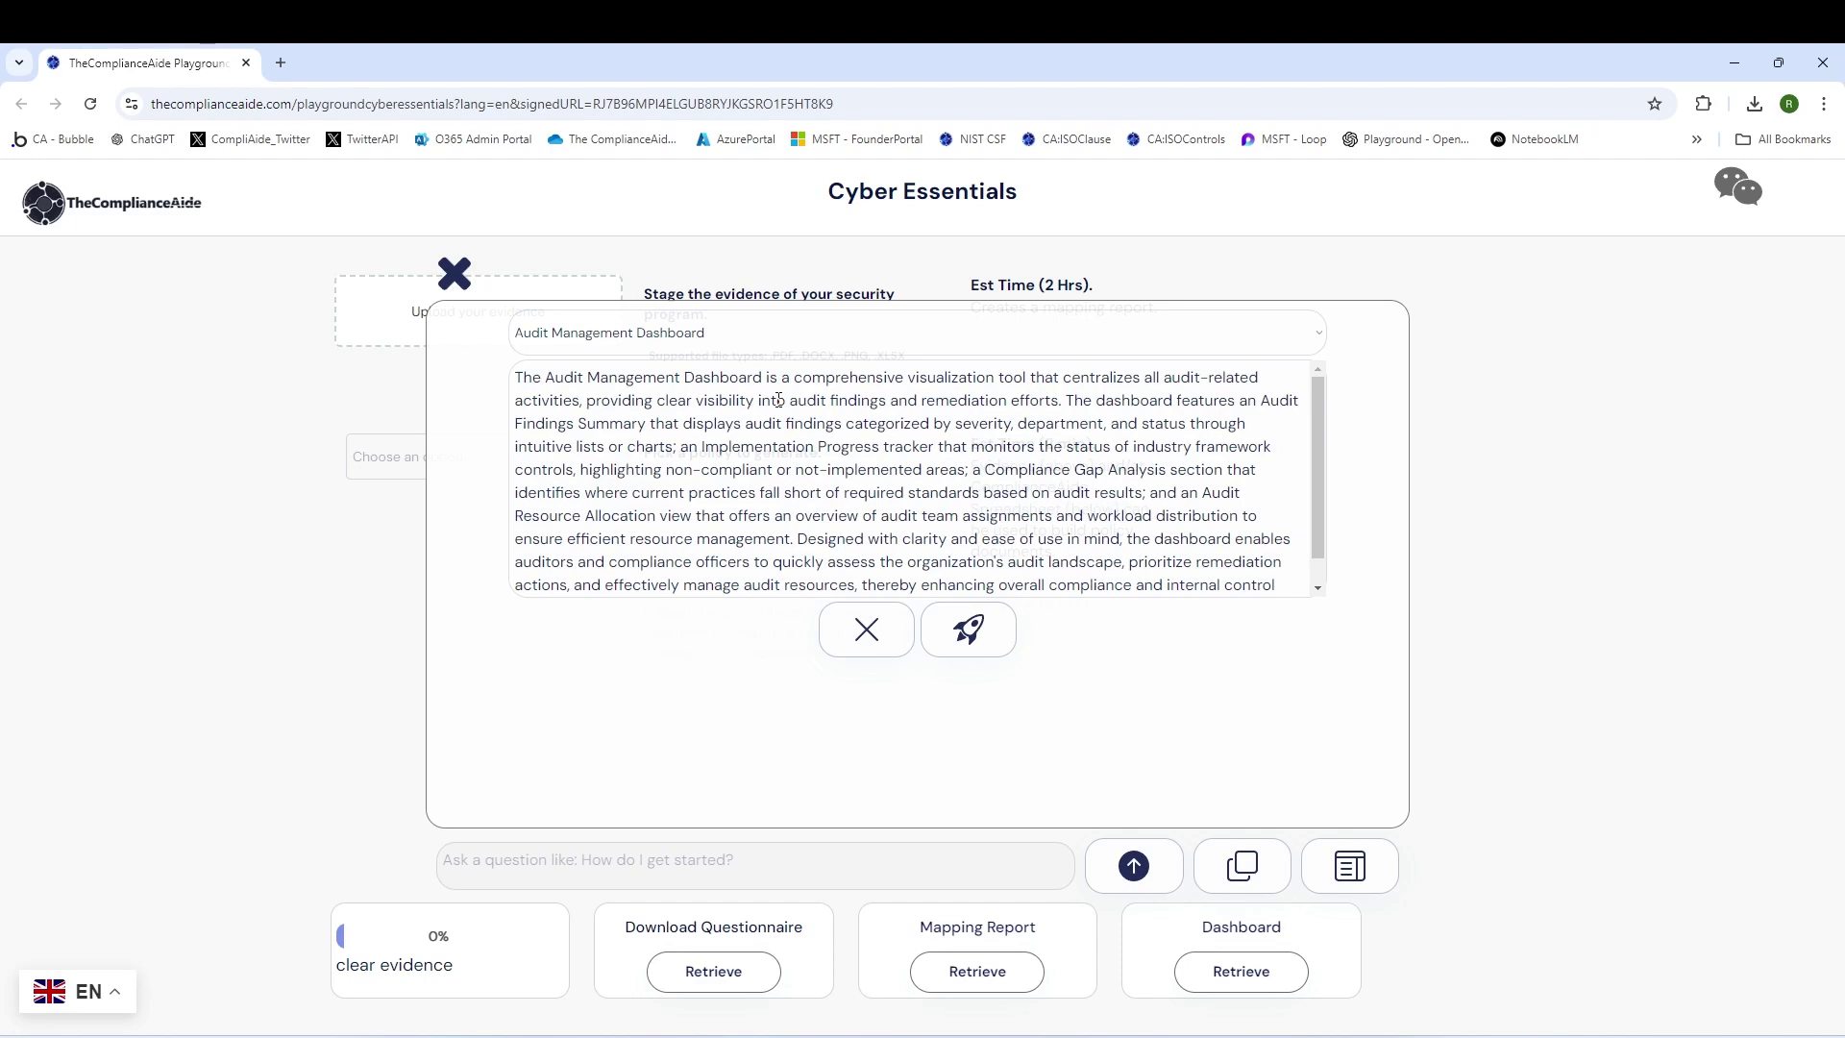
Step: Retrieve the cybersecurity dashboard and review its charts from the risk heatmap through to the audit findings
left_click(1247, 972)
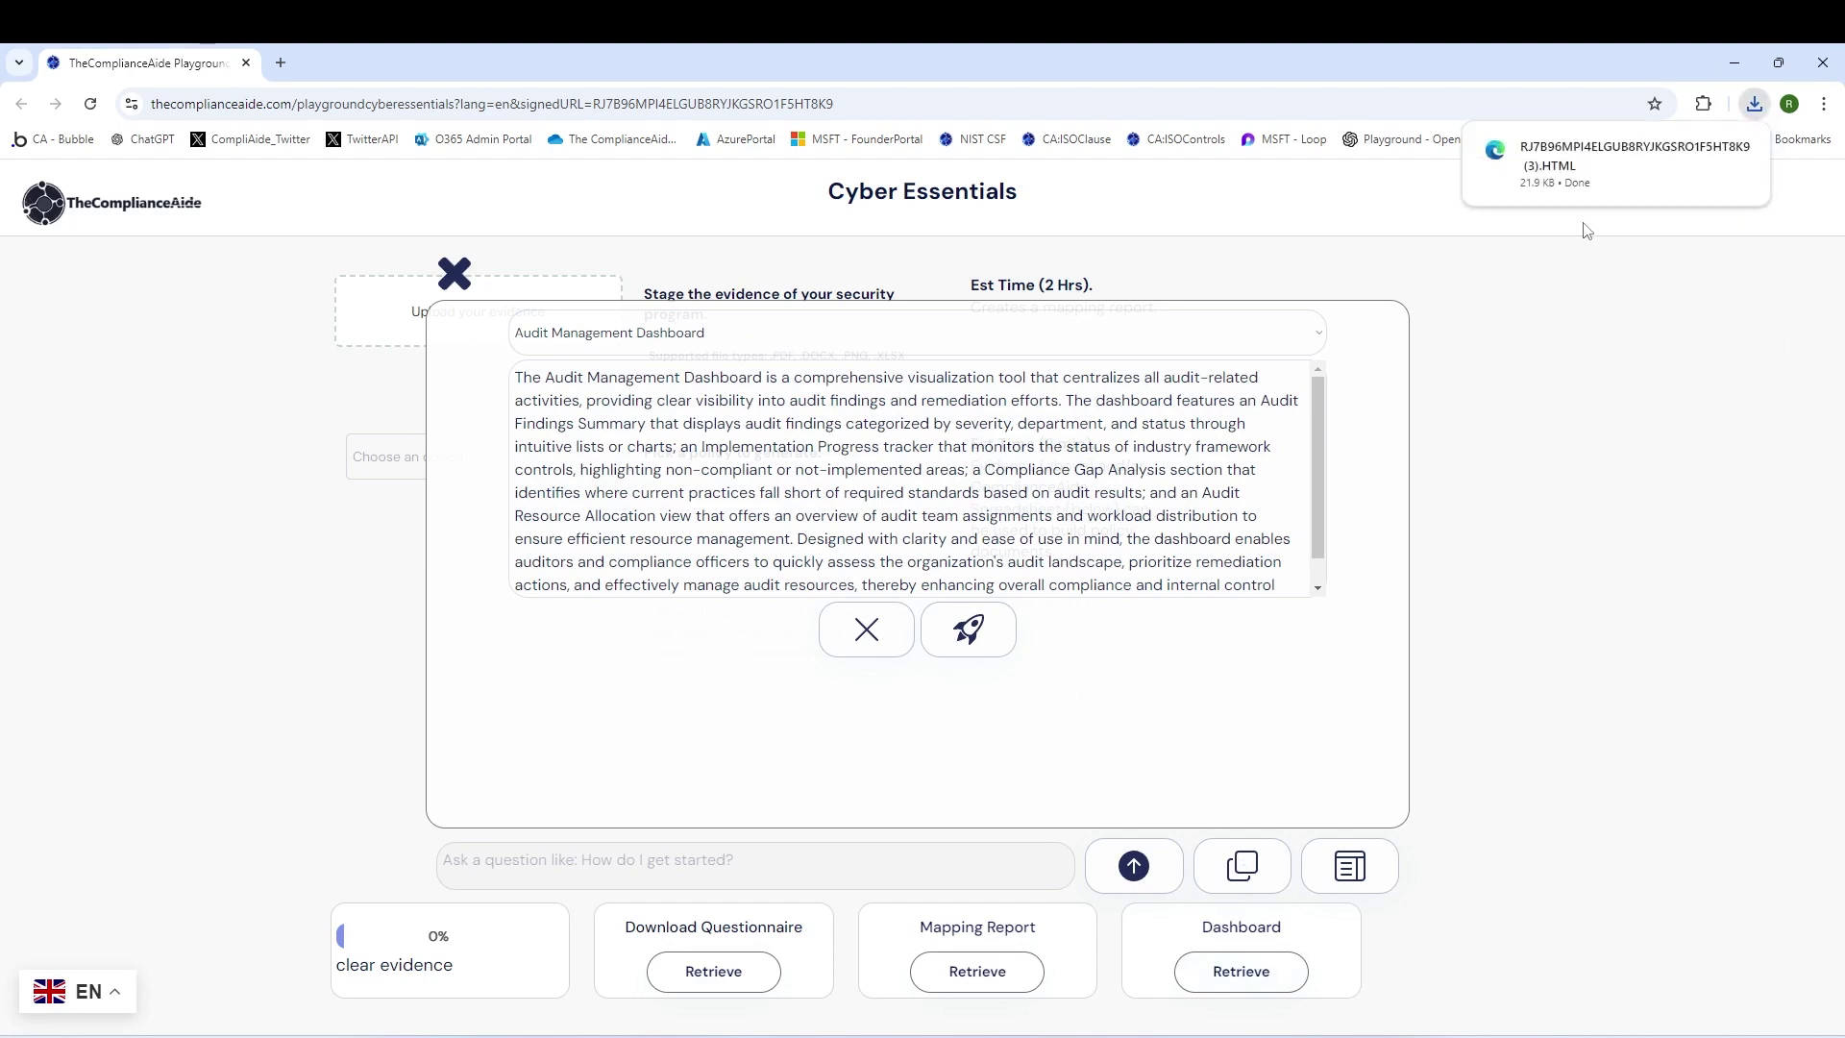
left_click(1585, 169)
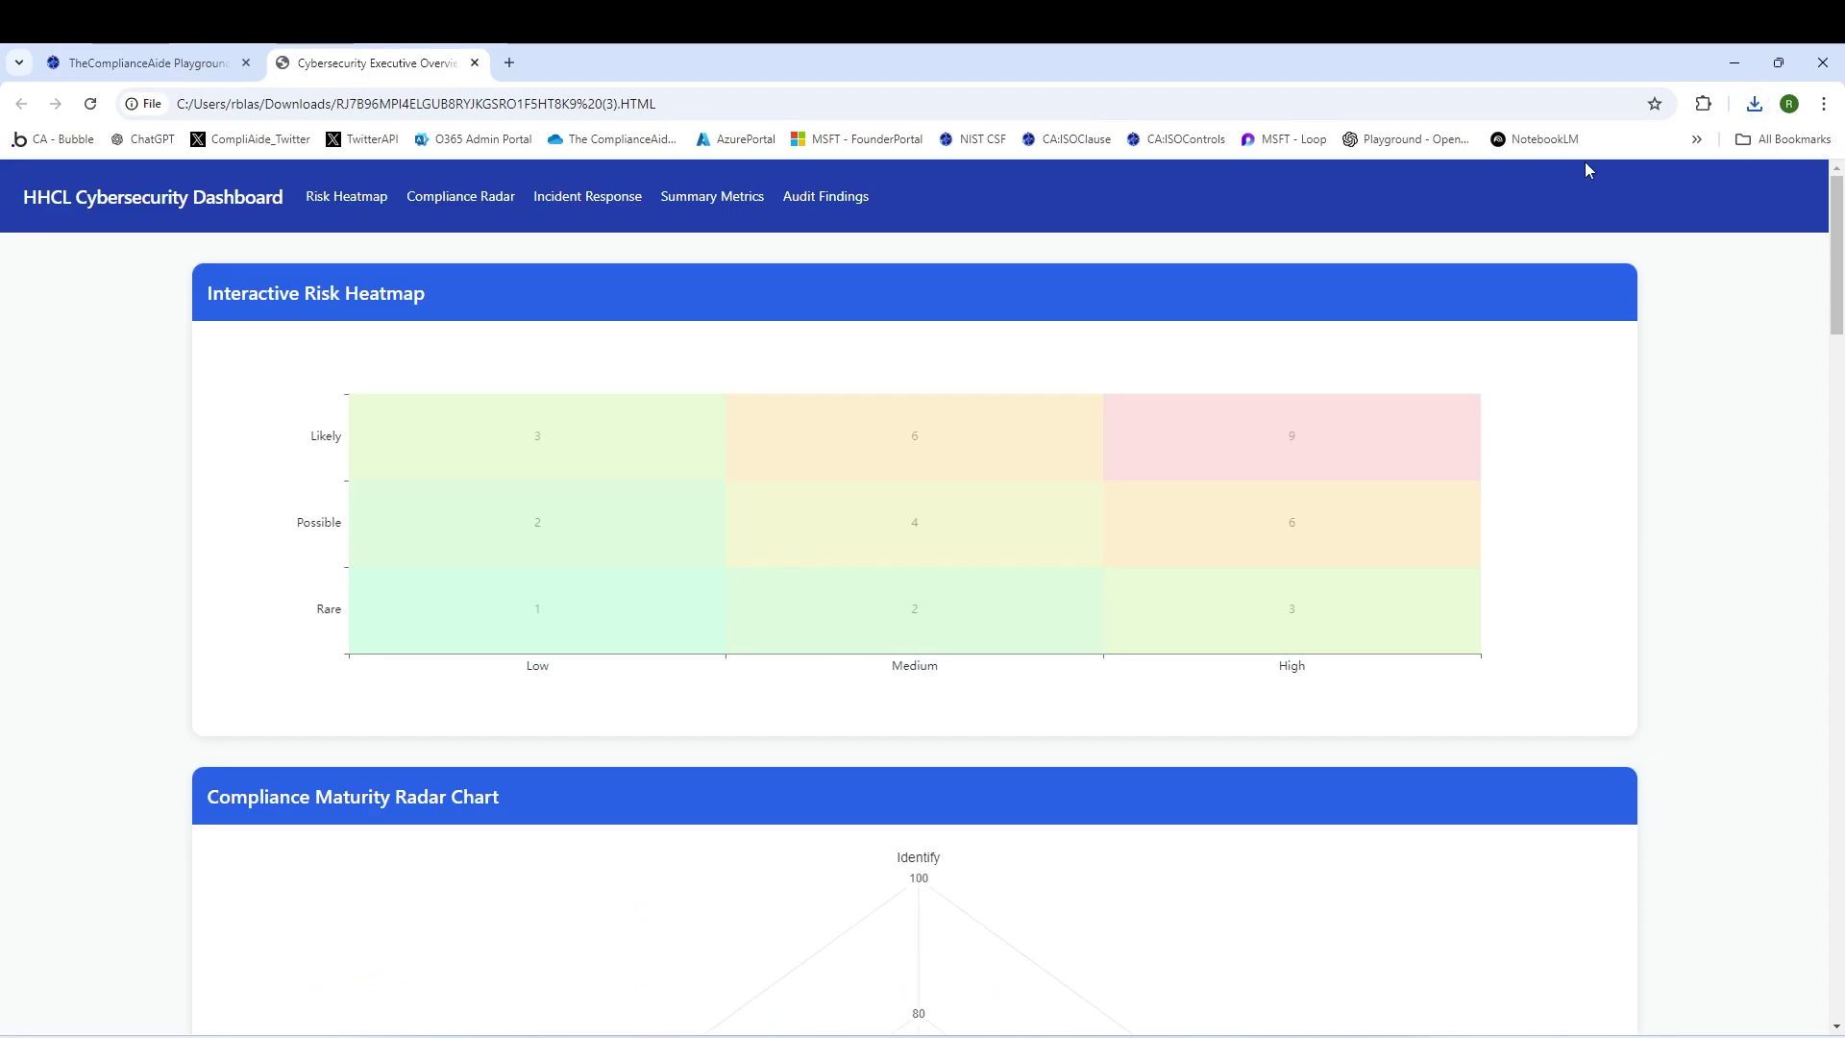
scroll(1207, 473, "down", 1)
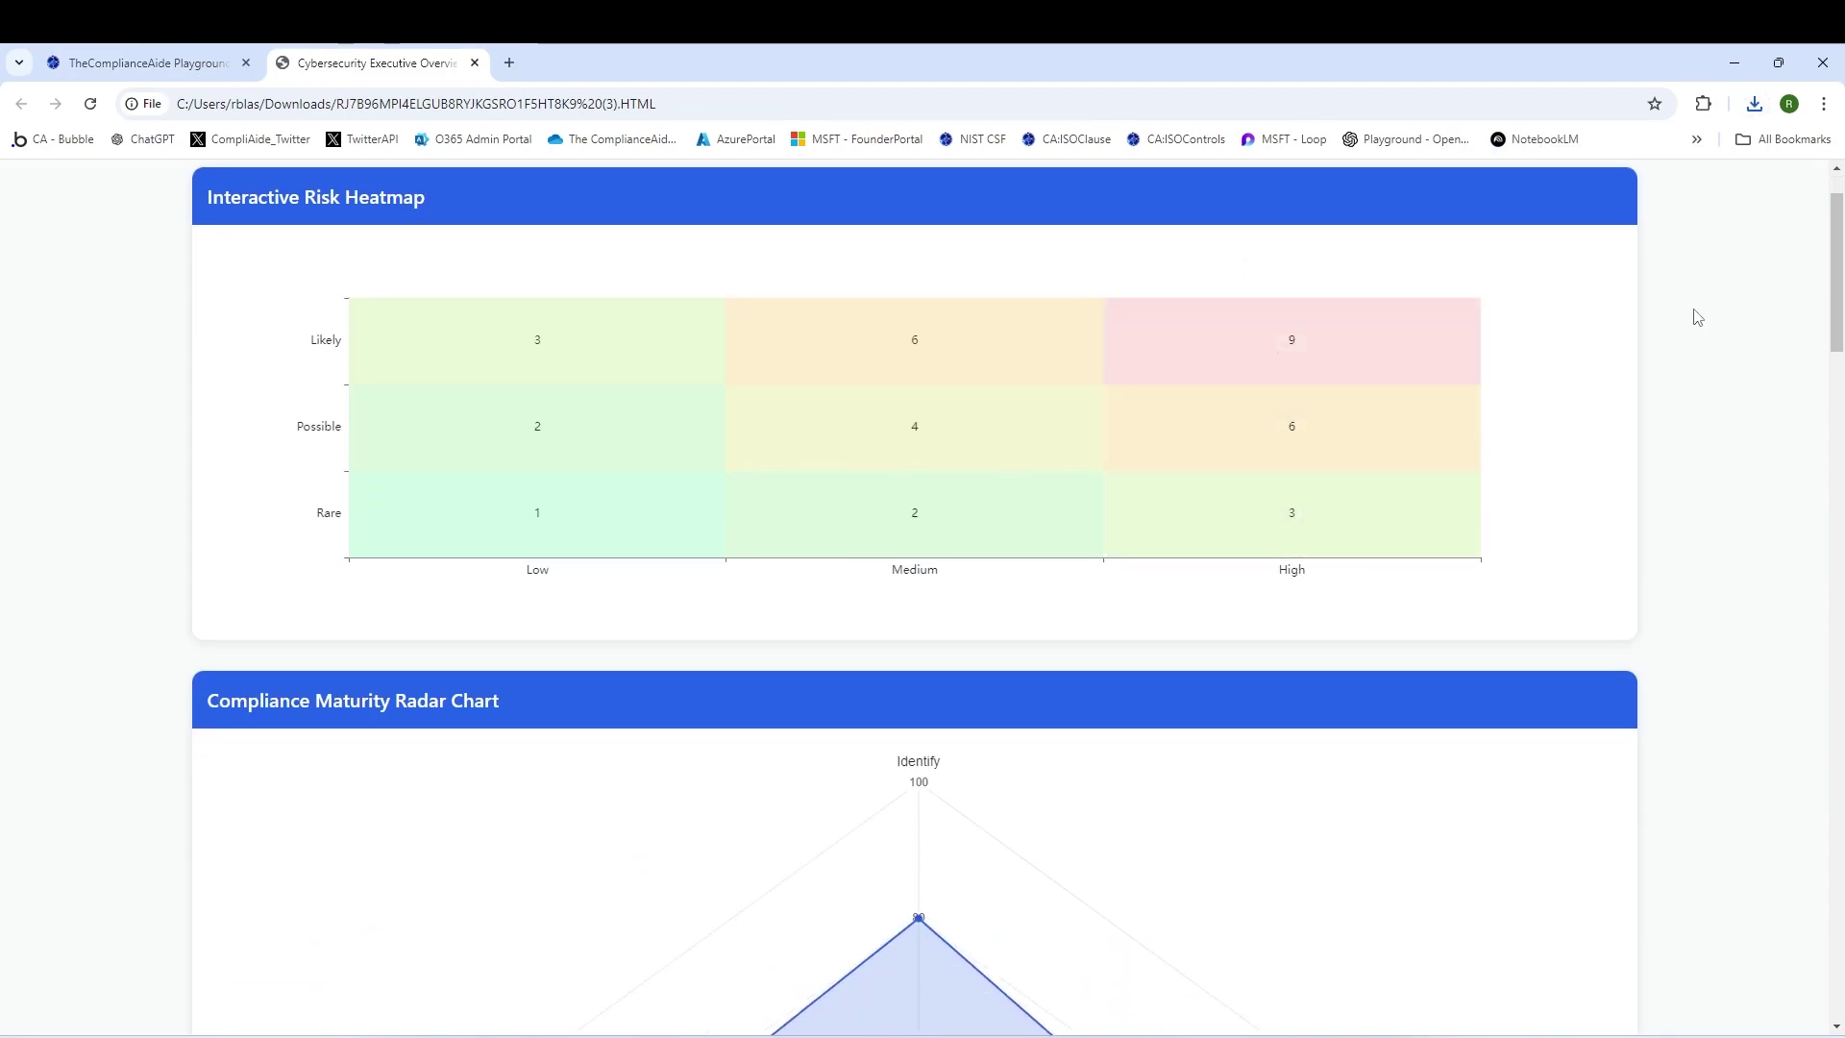
left_click_drag(1835, 228, 1833, 661)
scroll(1836, 680, "down", 2)
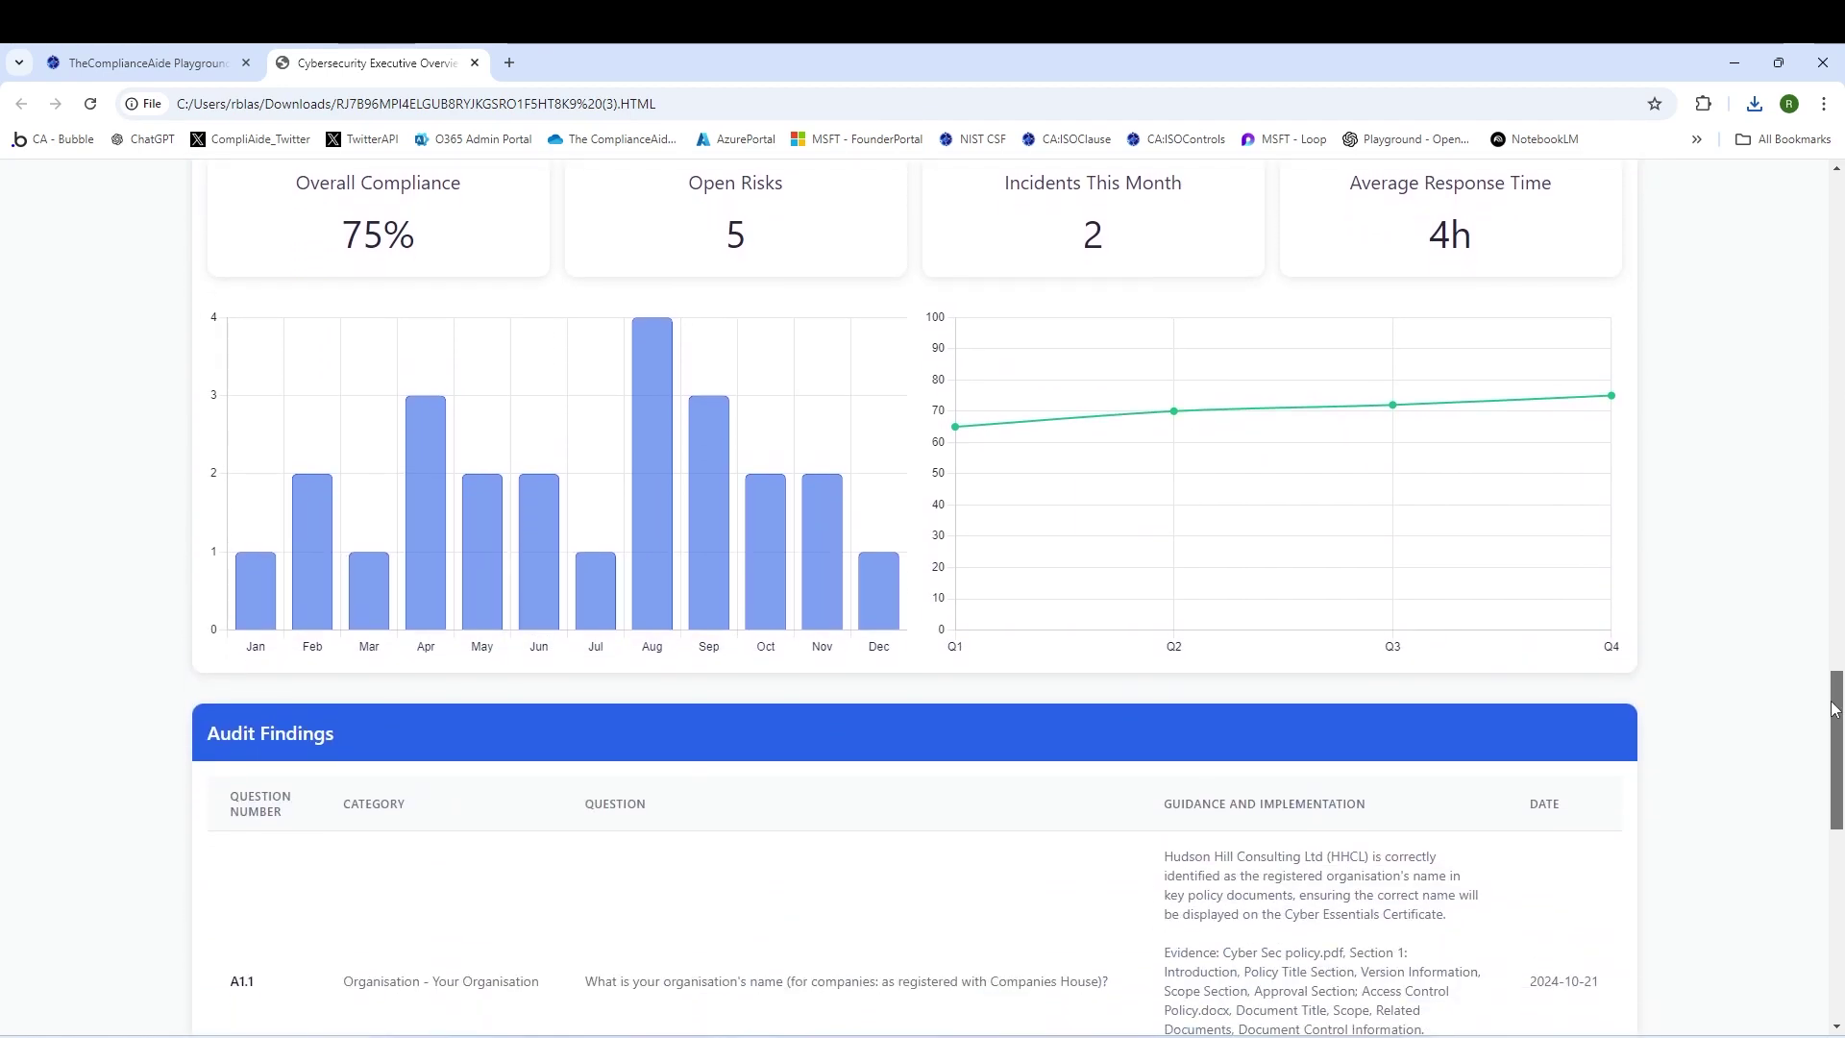
key("ctrl+w")
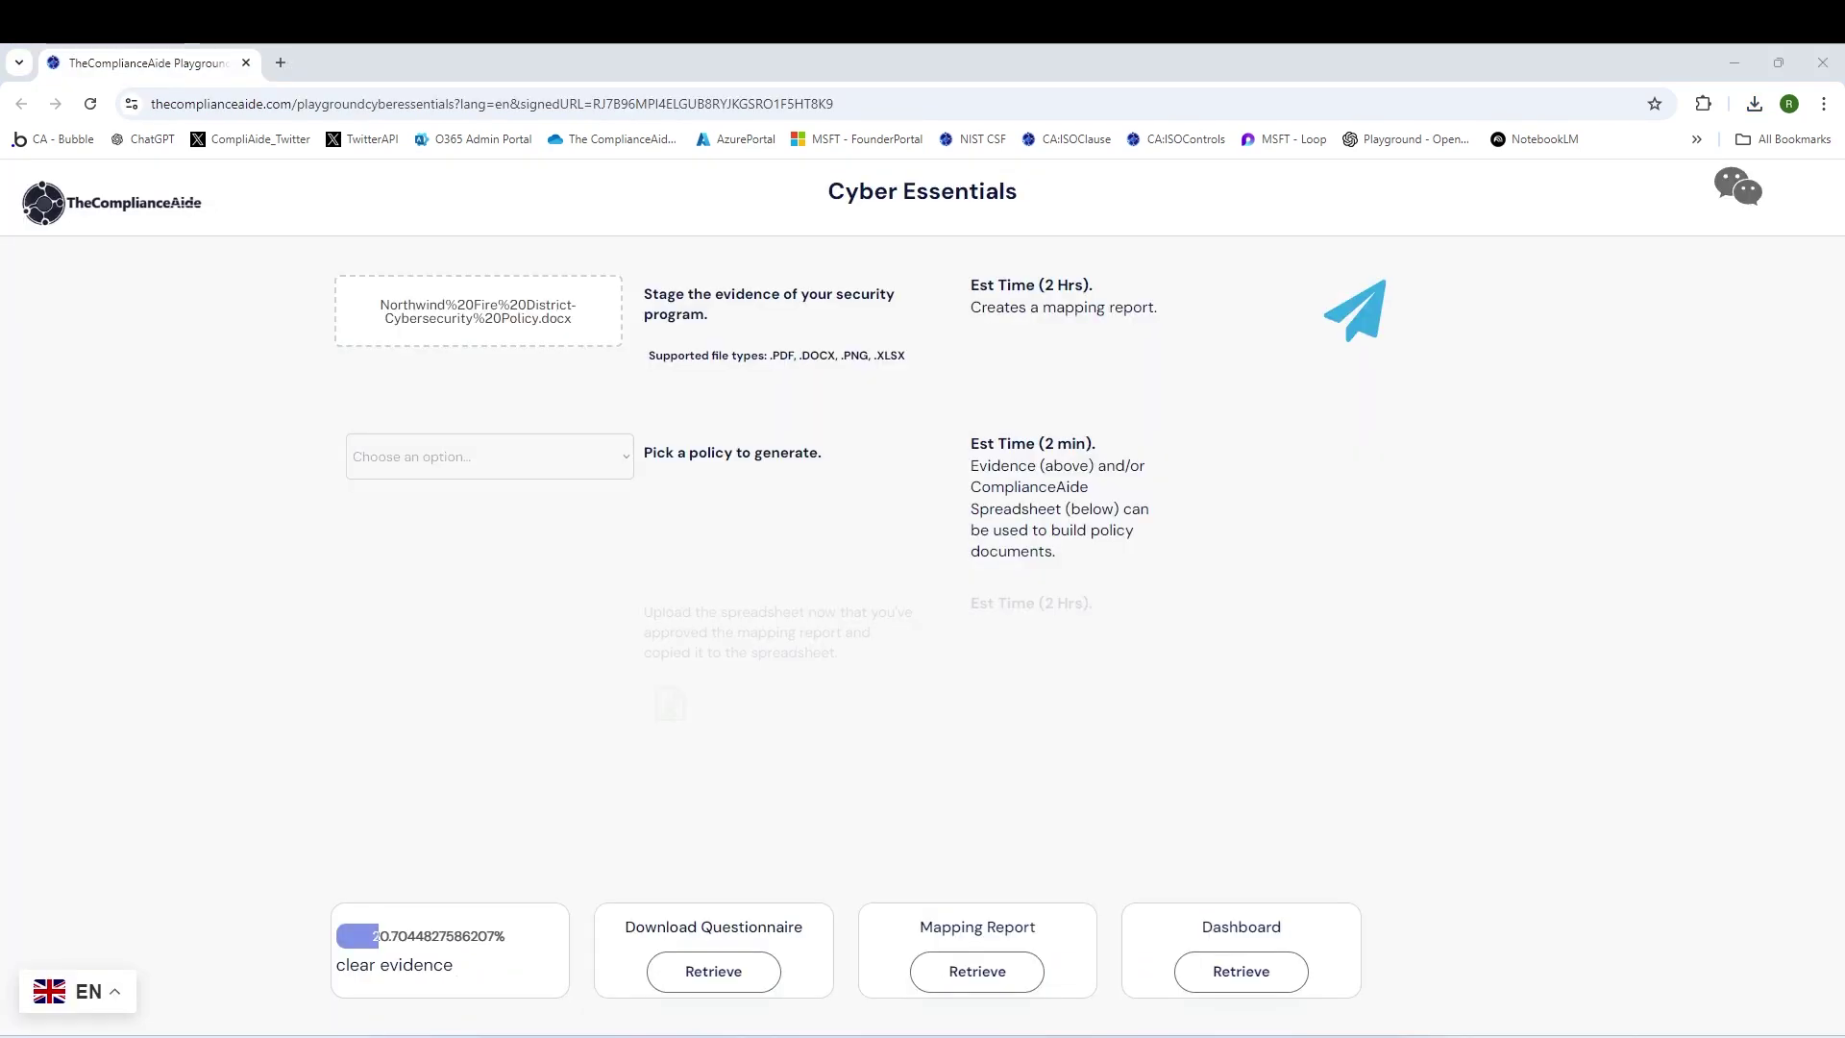
Step: Generate an Incident Response Policy as a Word document from the staged evidence
left_click(453, 465)
left_click(476, 568)
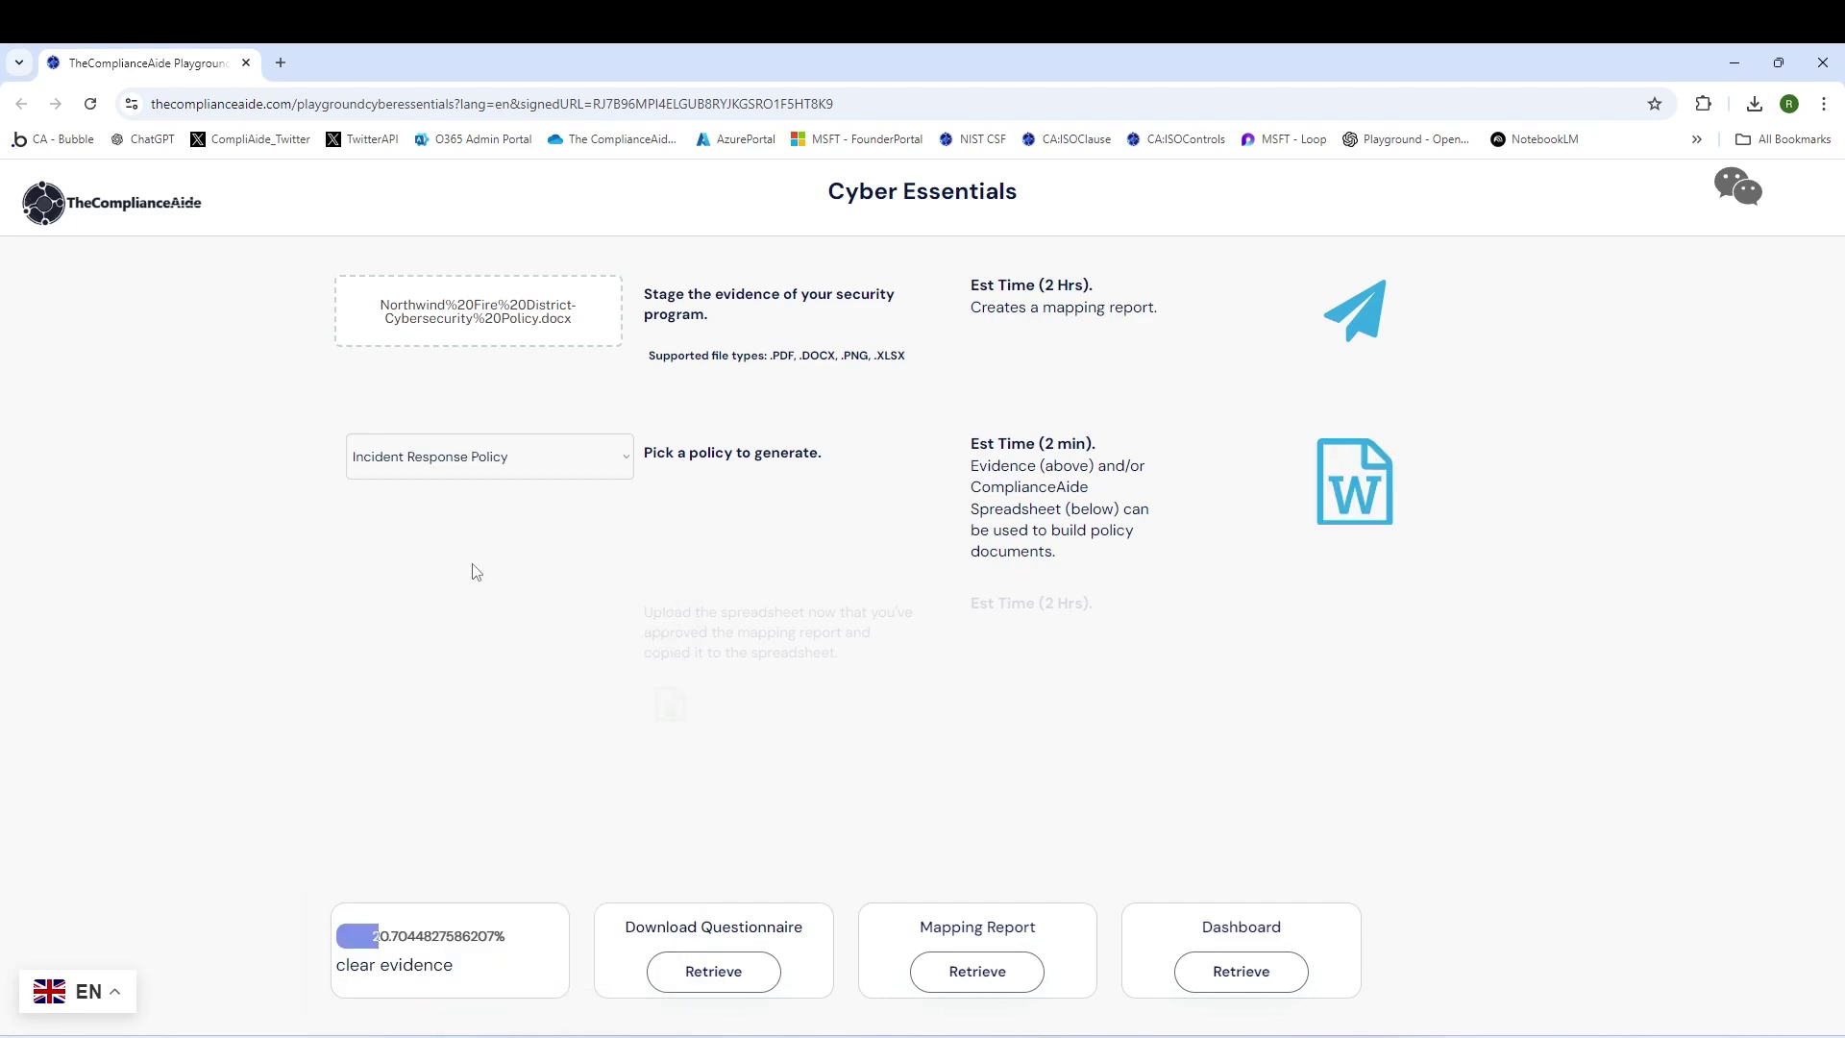
left_click(1363, 478)
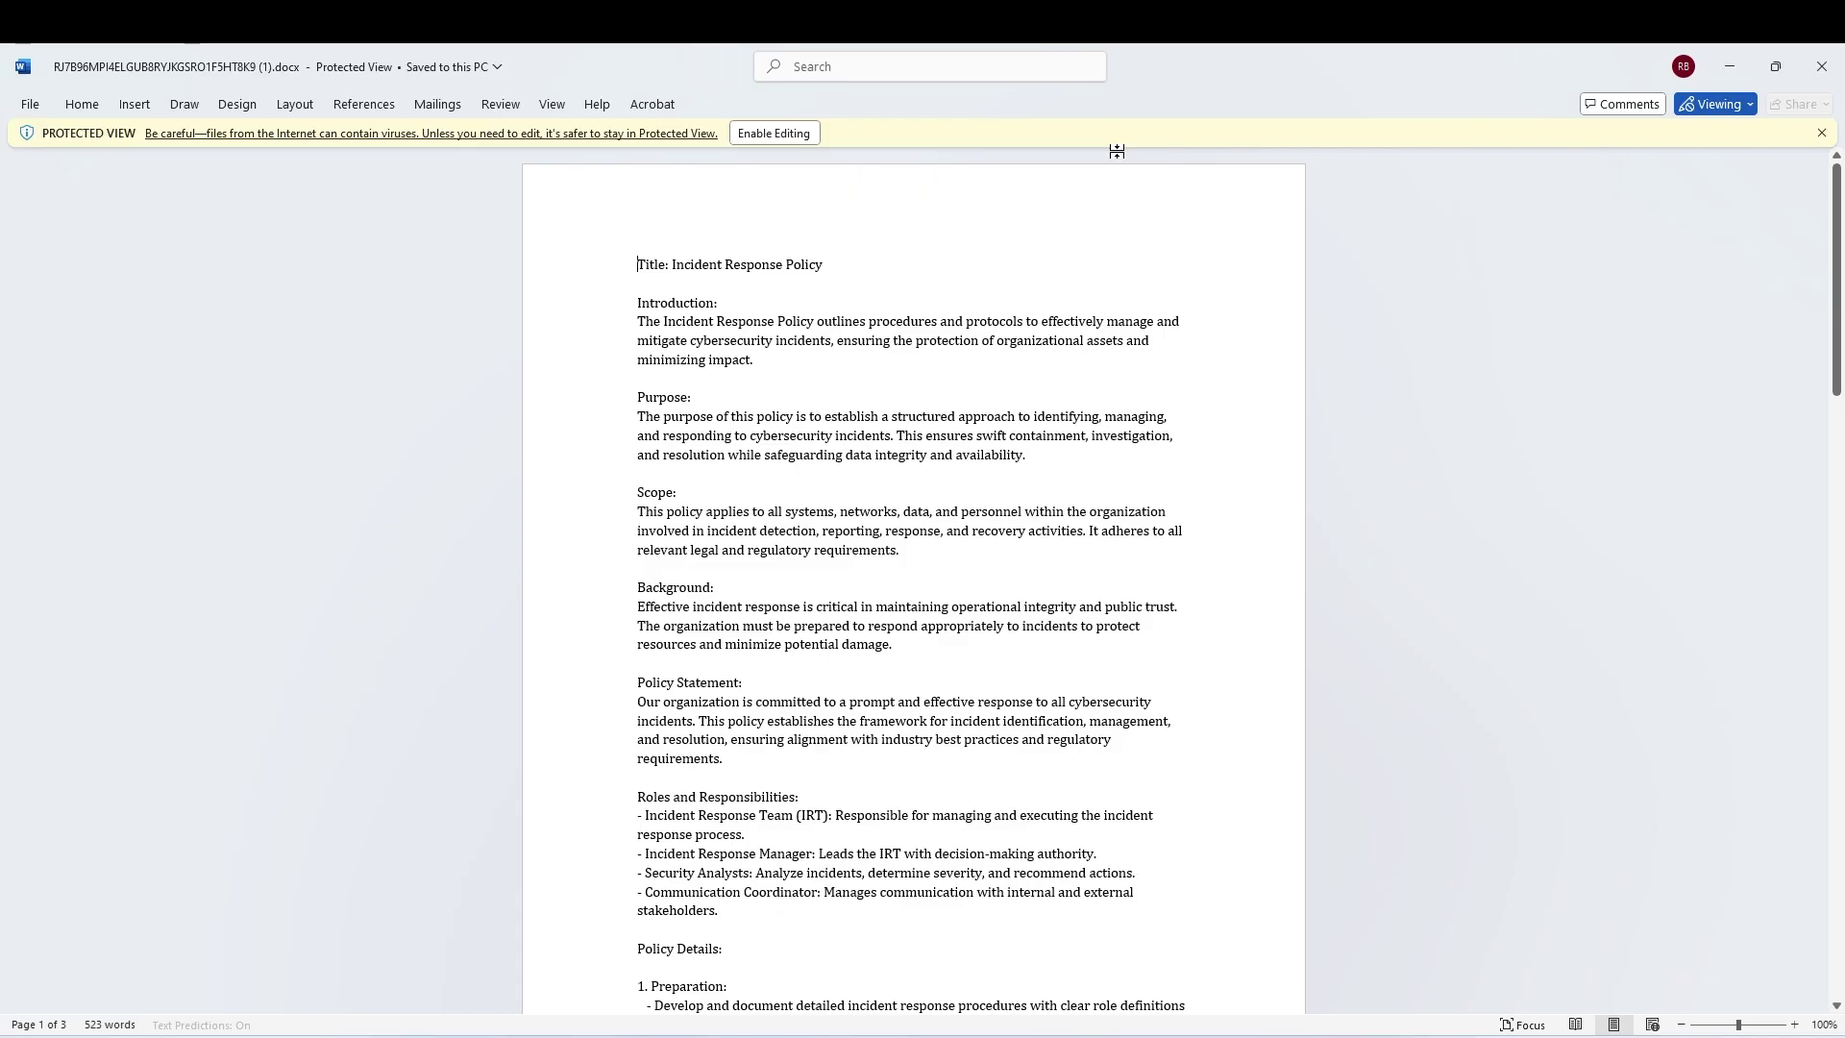
Step: Enable editing of the Incident Response Policy document and display its pages at 110% zoom
left_click(774, 133)
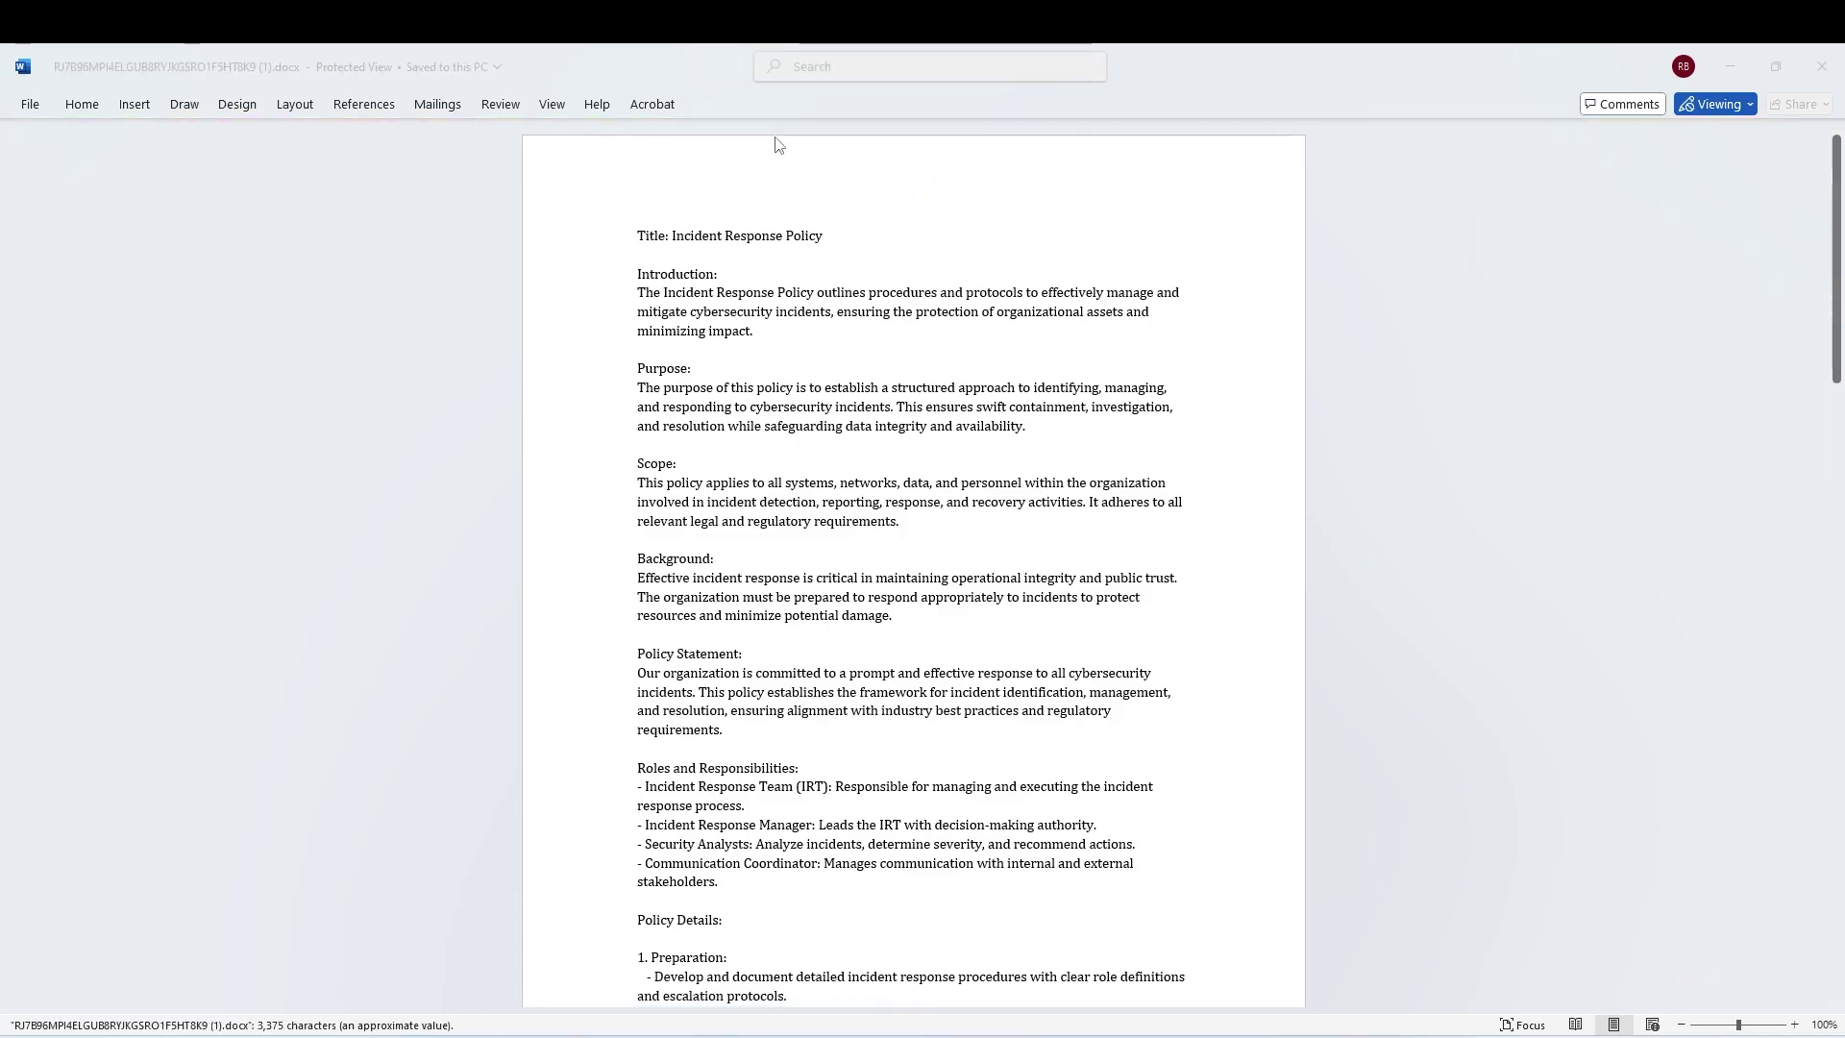
left_click(551, 108)
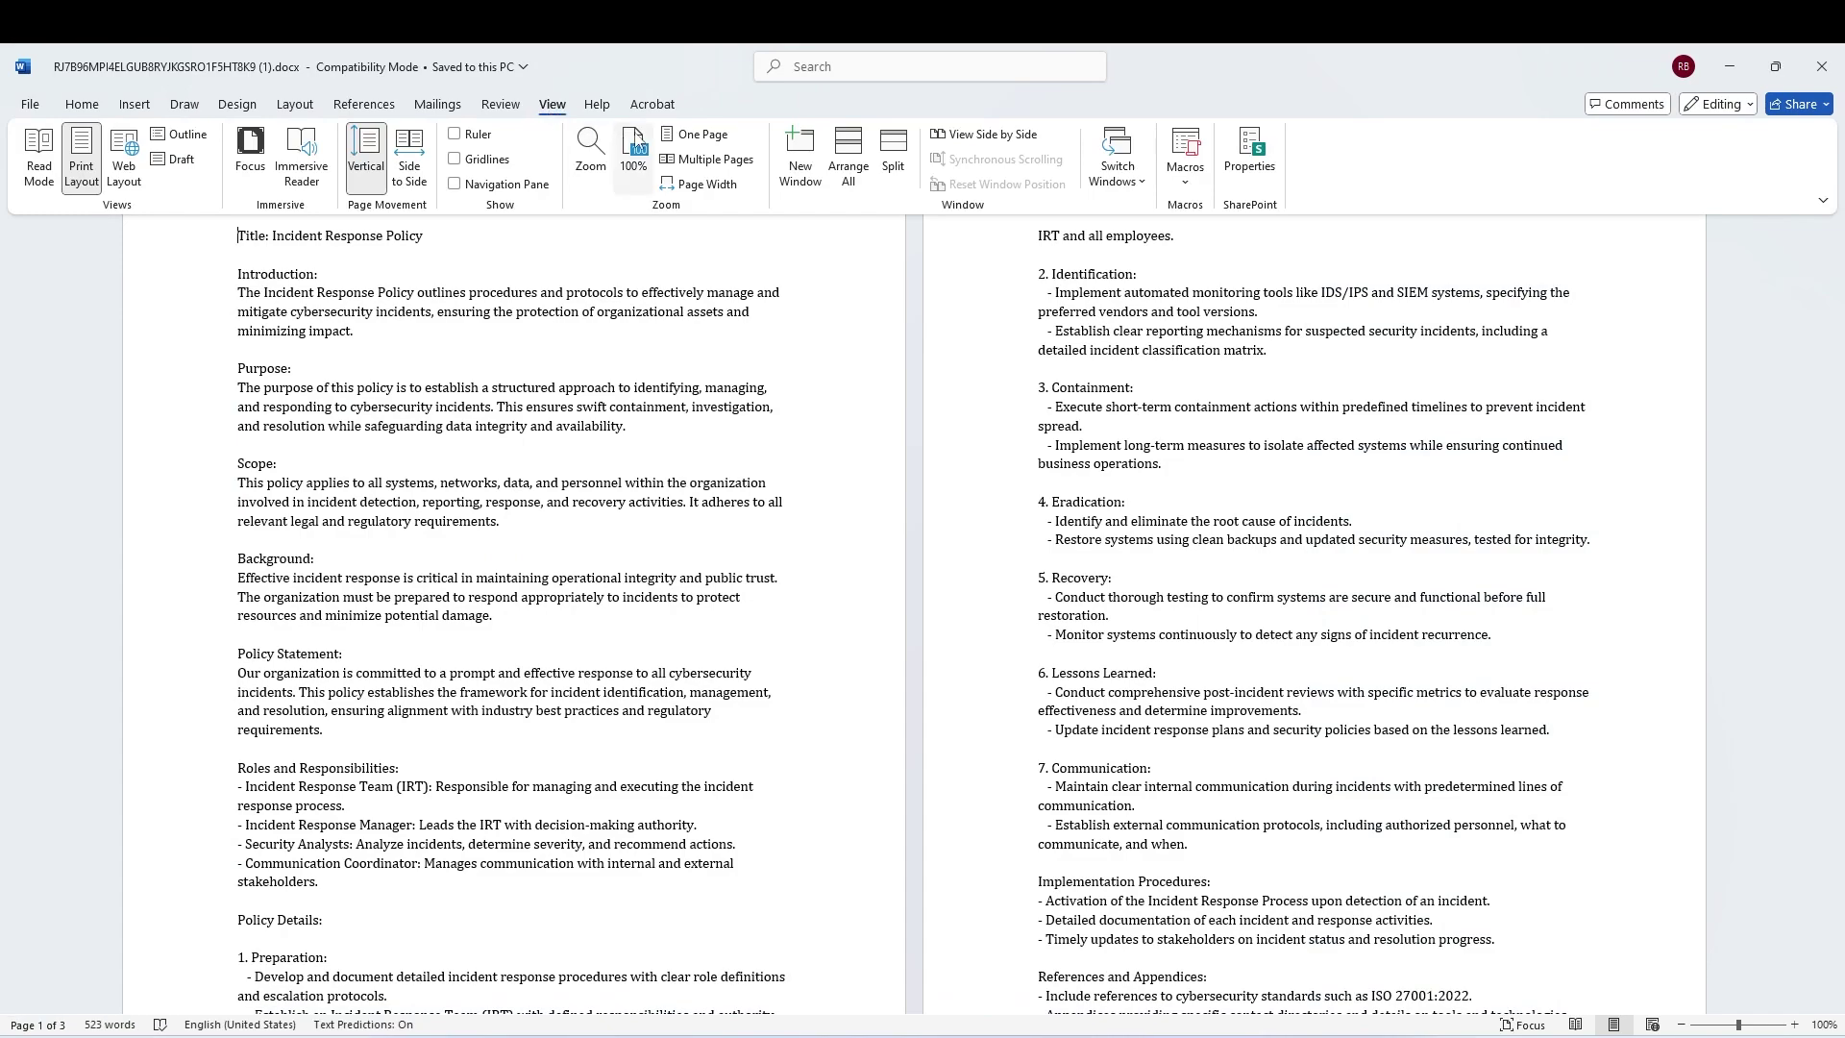
left_click(711, 159)
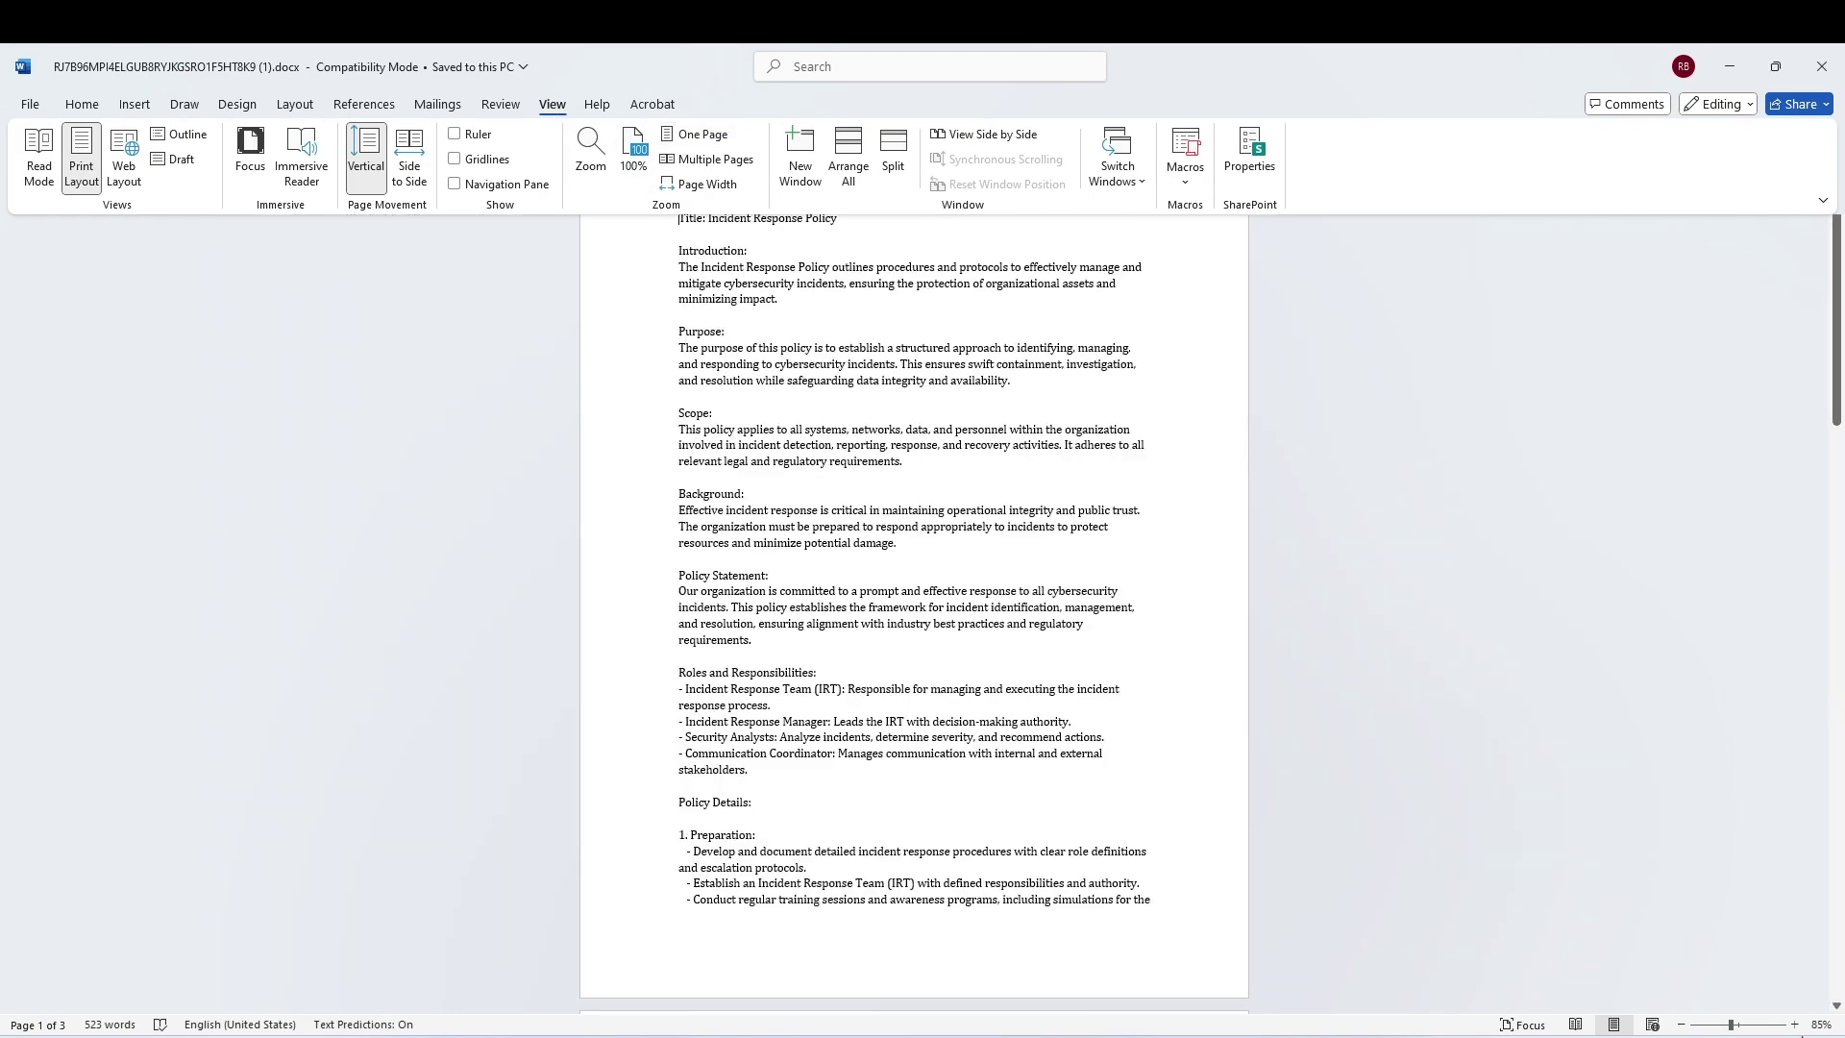
left_click(1795, 1024)
left_click(1794, 1025)
left_click(1795, 1025)
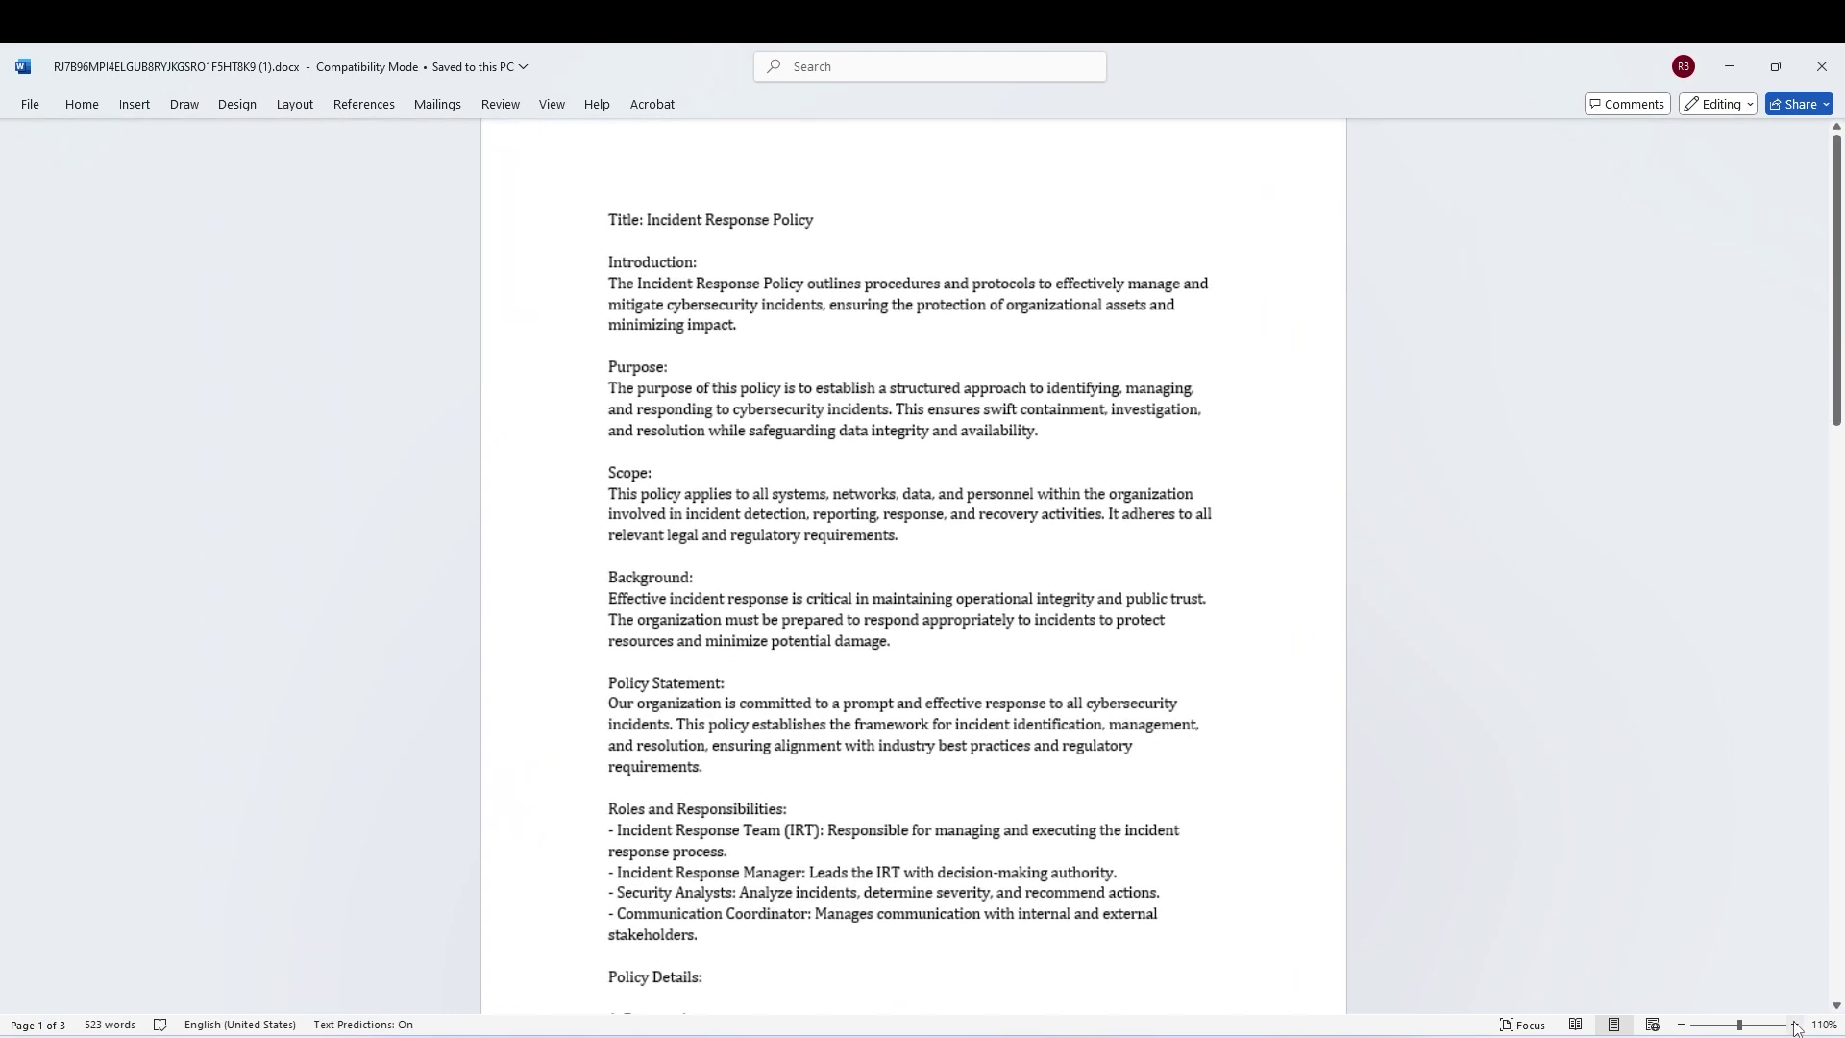
Step: Review the Incident Response Policy from its roles and policy details through the references to the conclusion
scroll(1189, 435, "down", 5)
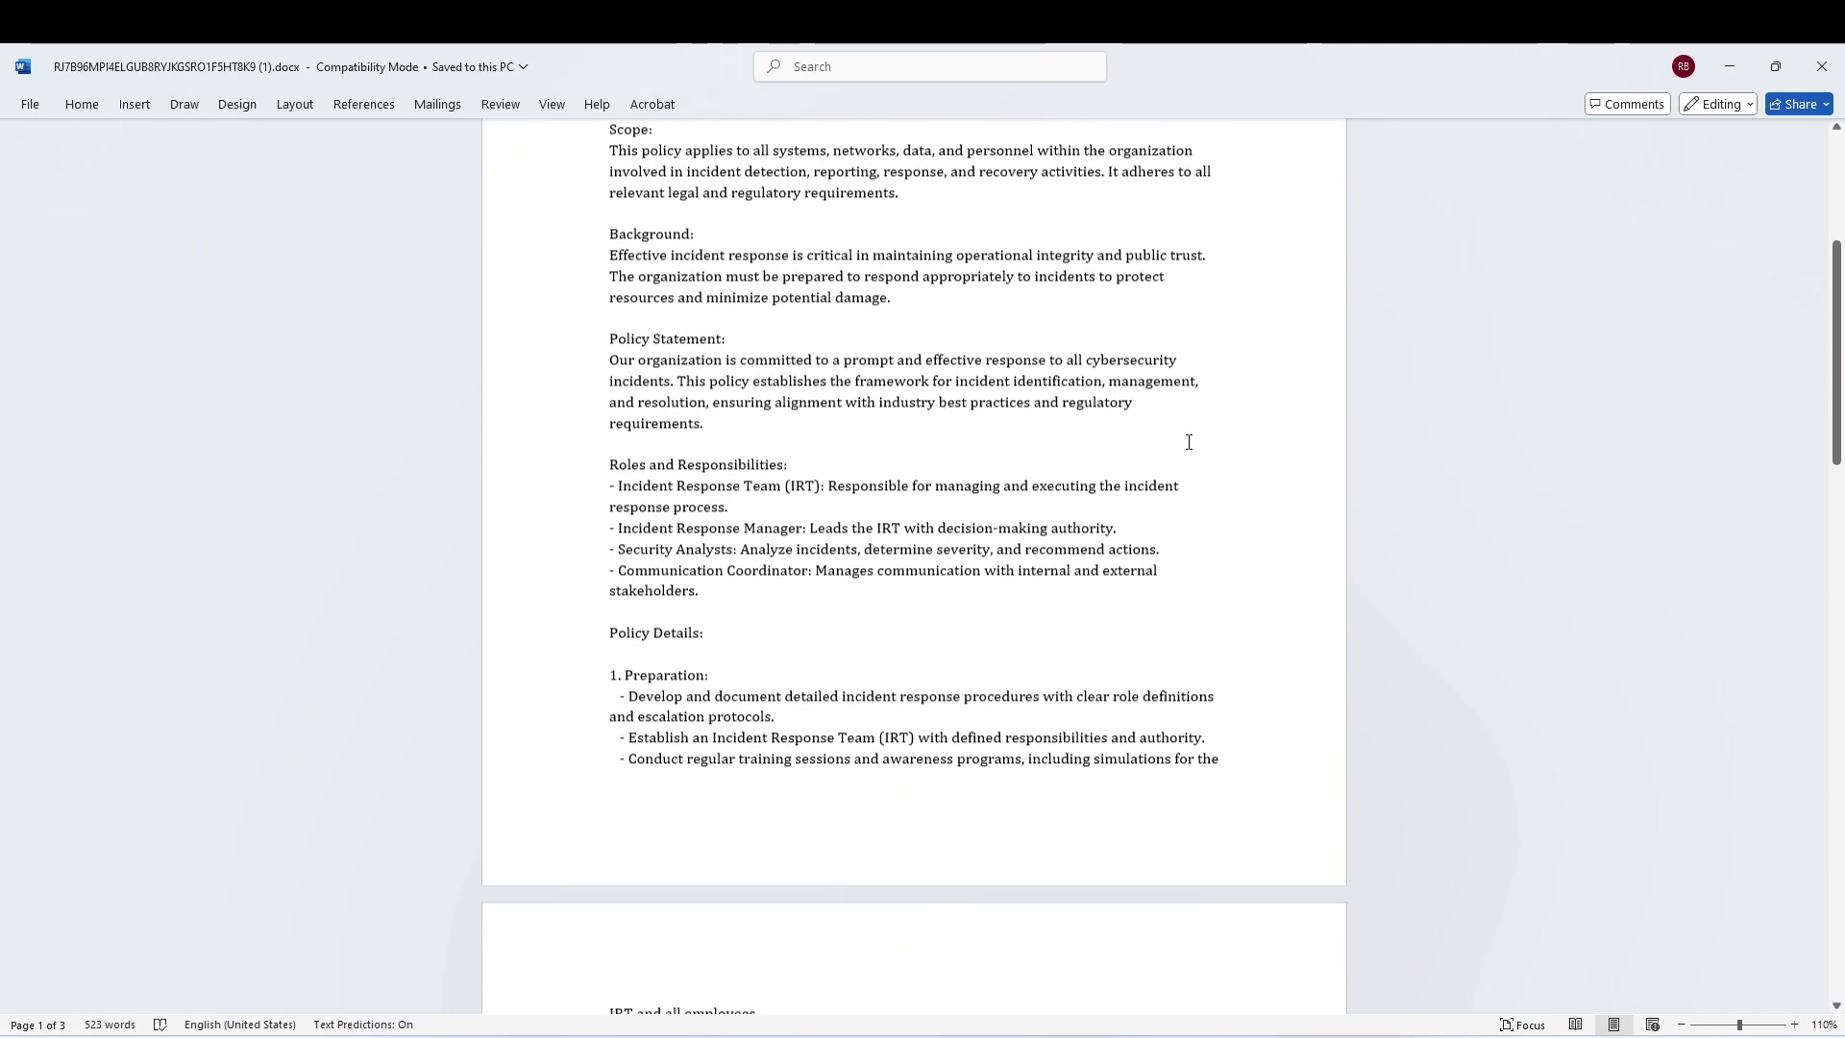
scroll(1189, 441, "down", 8)
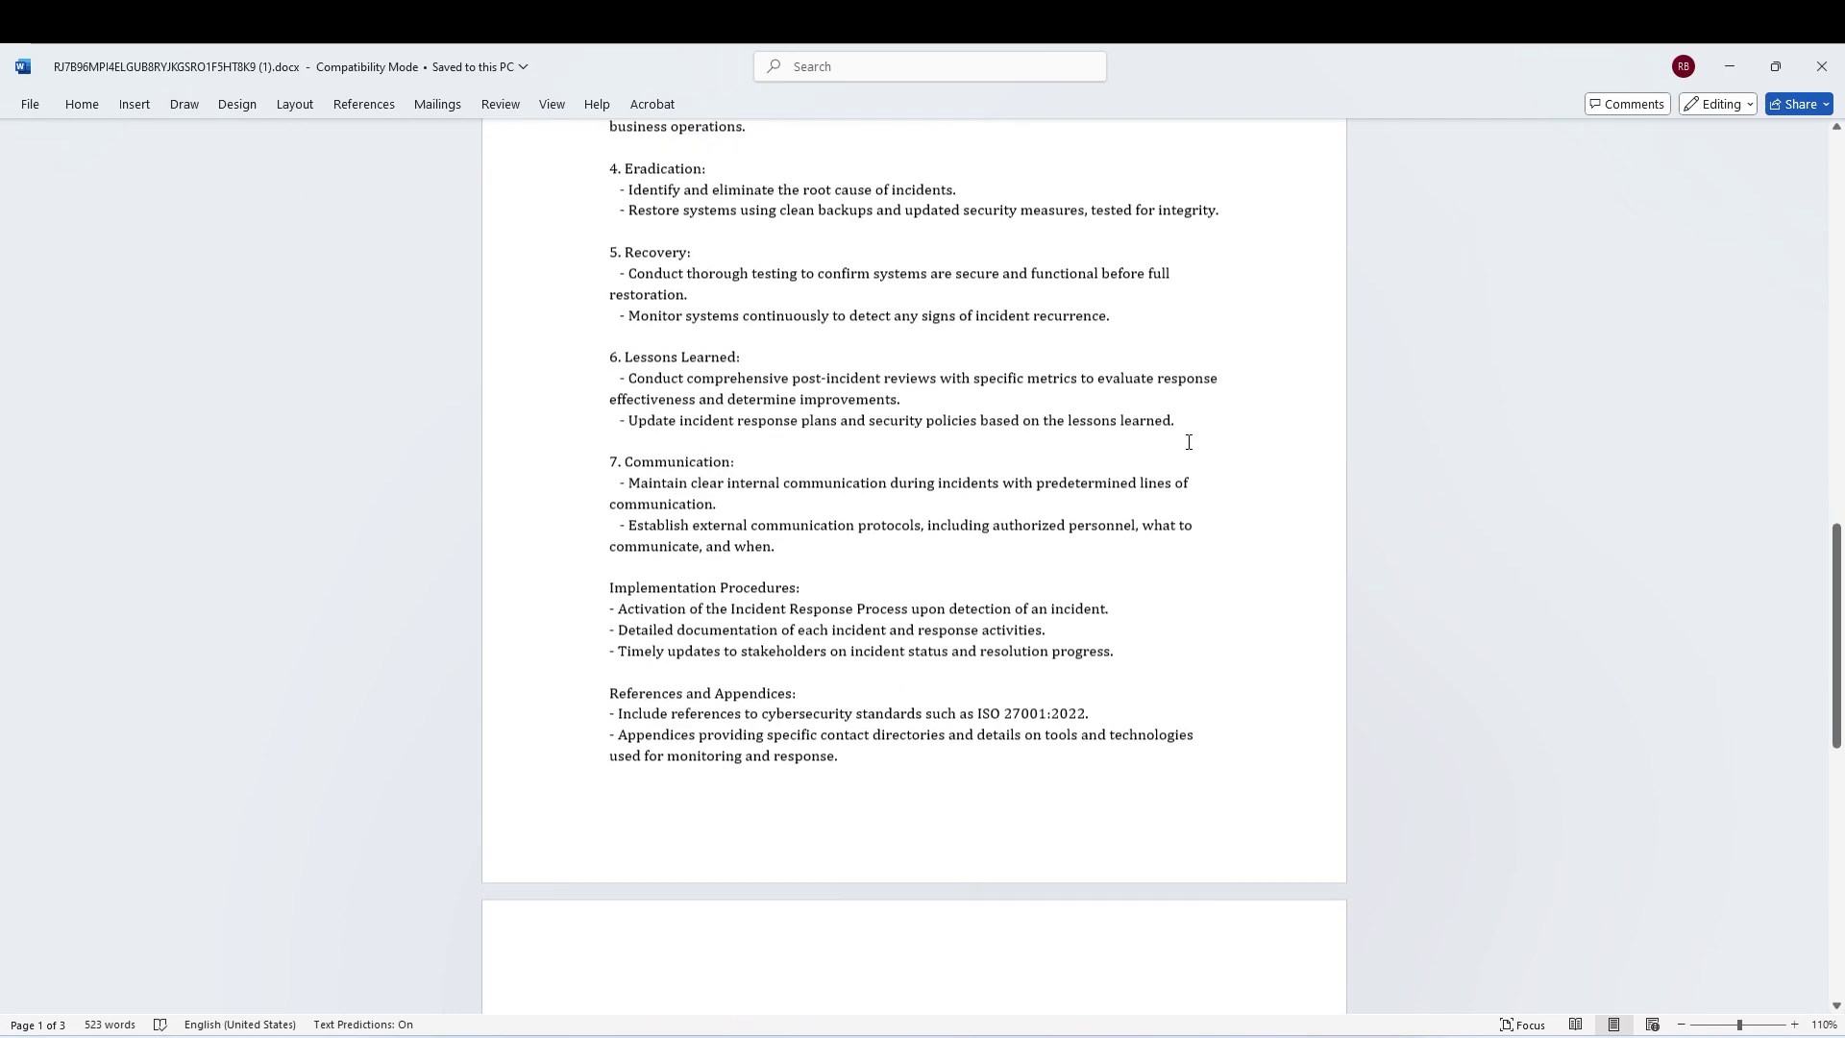
scroll(1189, 441, "down", 5)
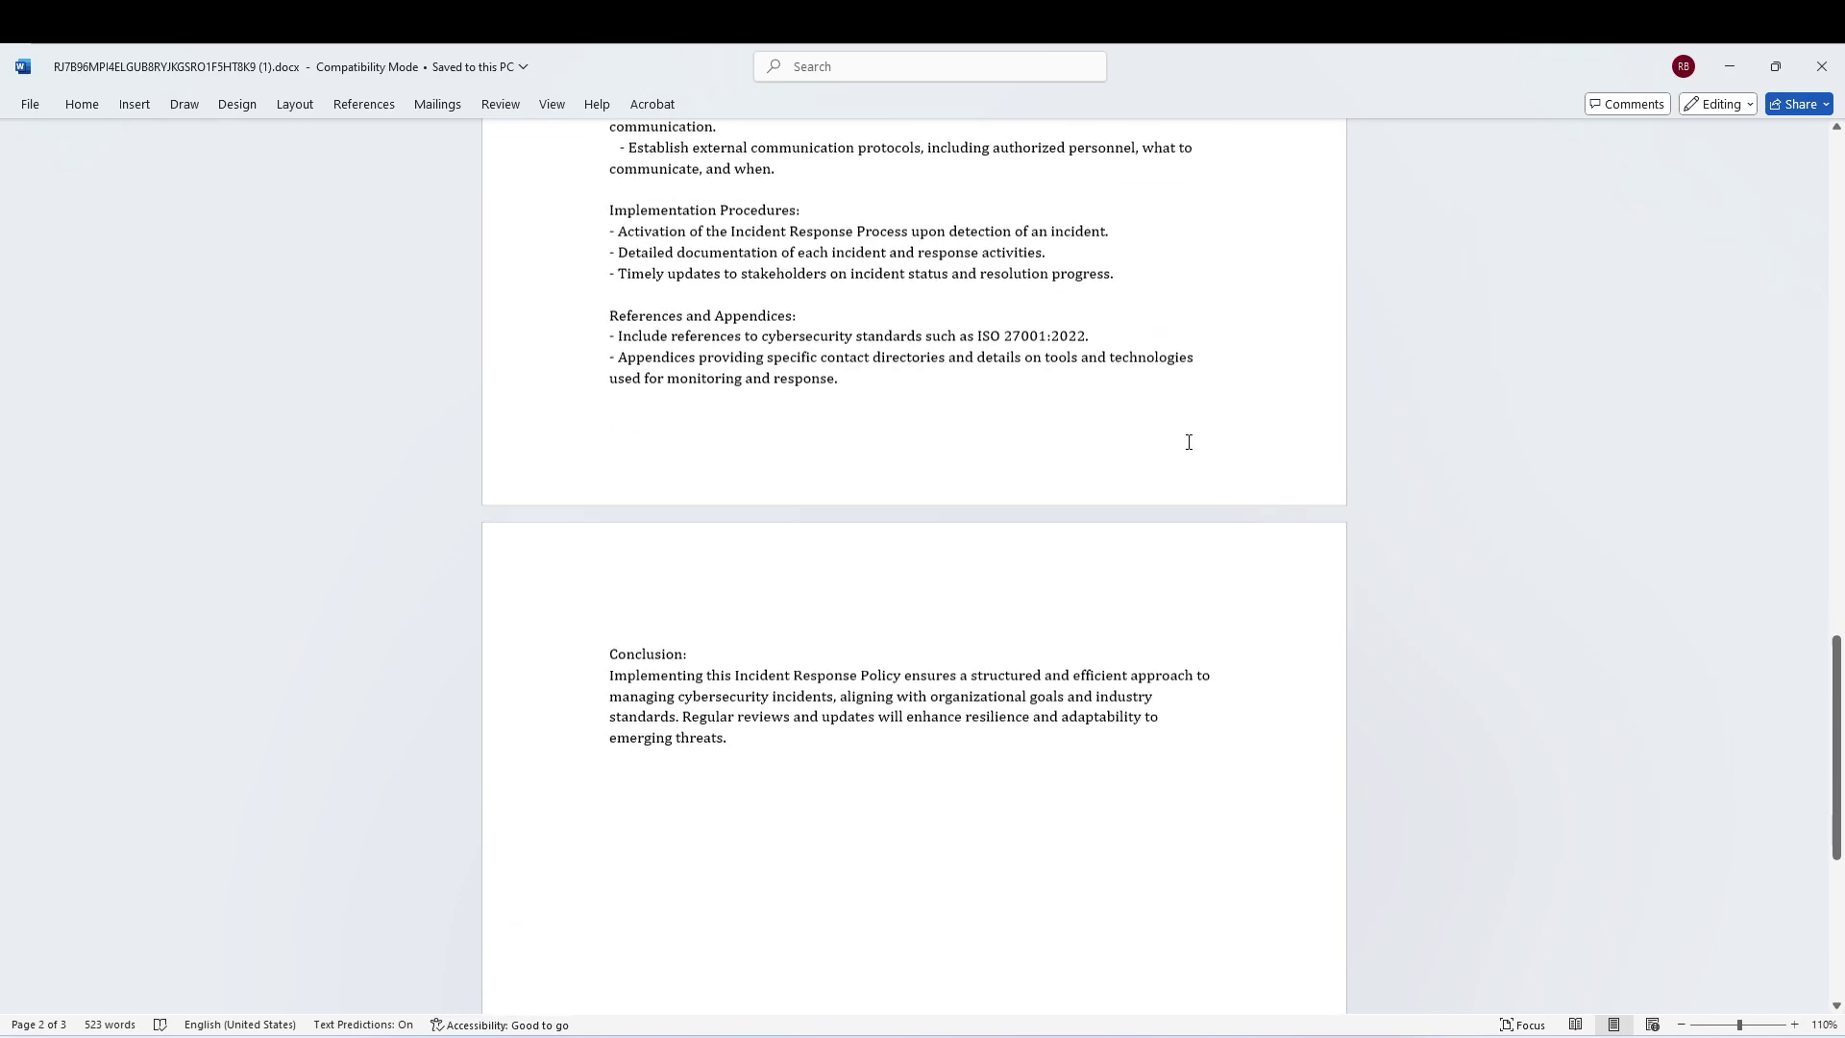
scroll(1188, 441, "down", 2)
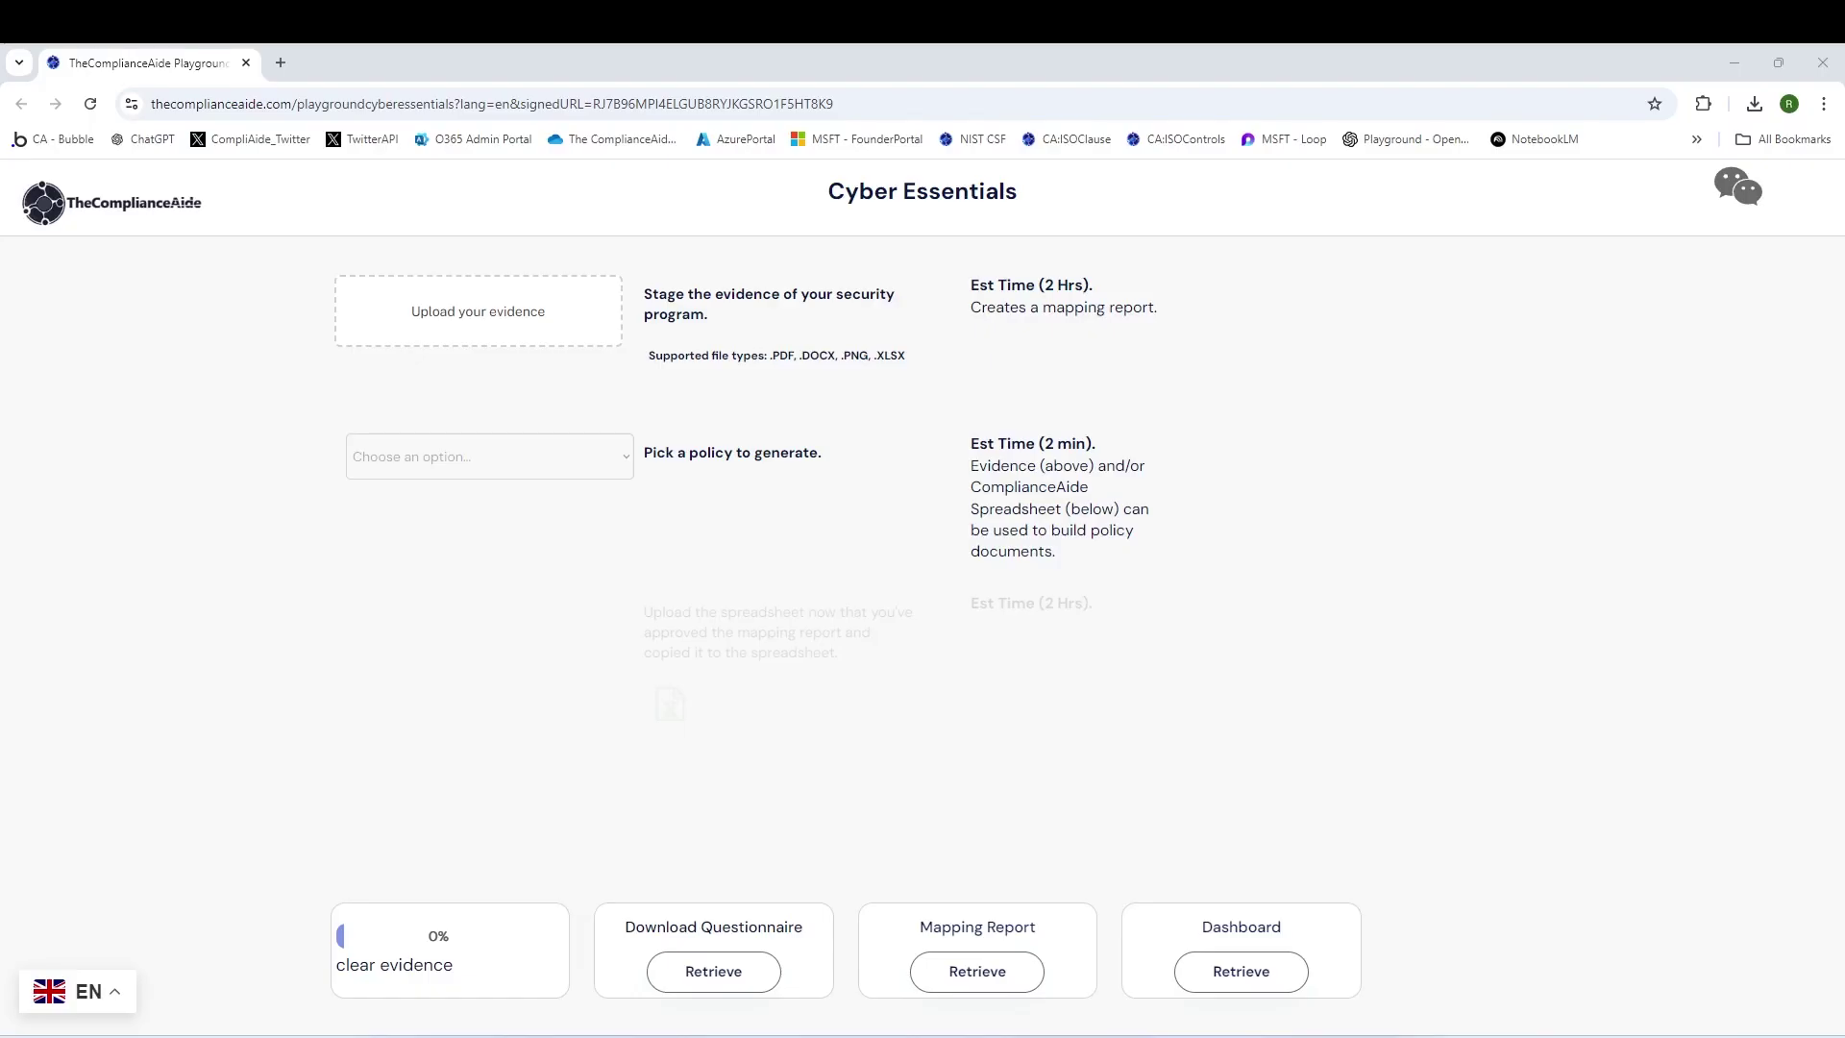
Step: Stage aging_comcast_hardware.jpg and network_monitoring.png from the Northwind - Firedepartment folder as security program evidence on the Cyber Essentials page
left_click(447, 318)
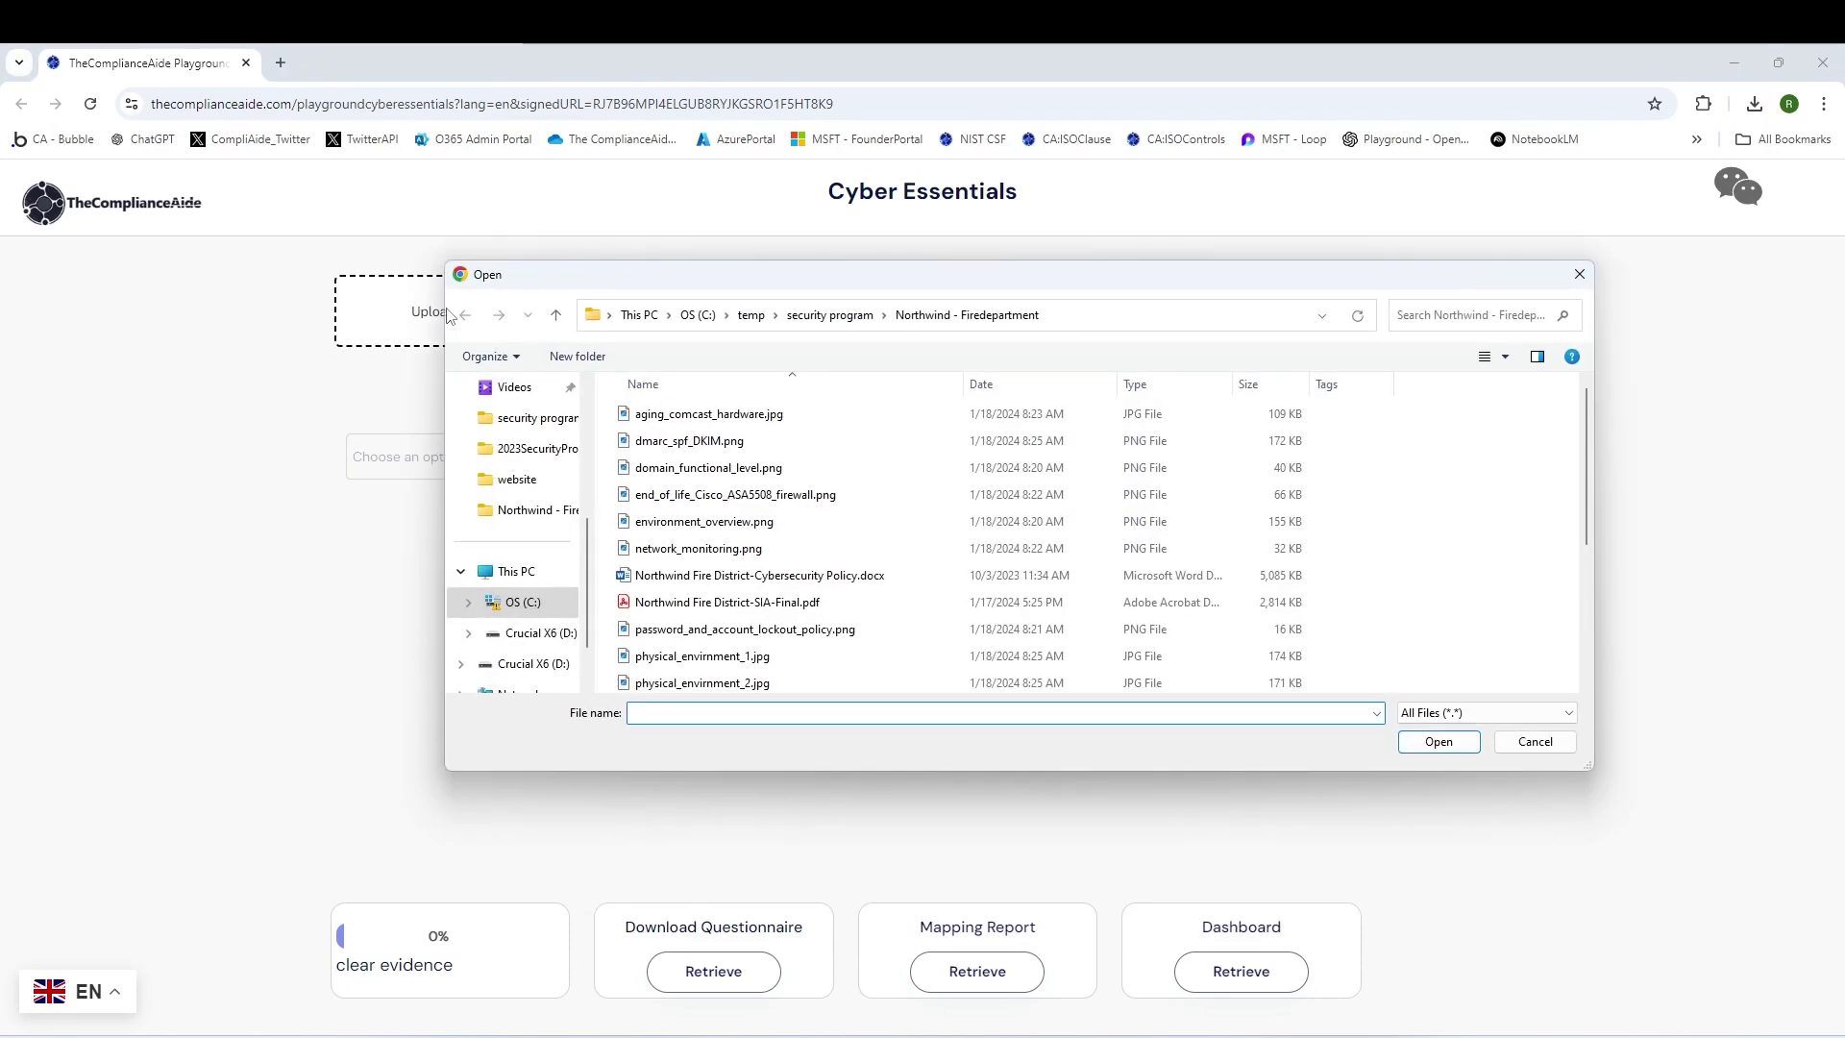
left_click(646, 416)
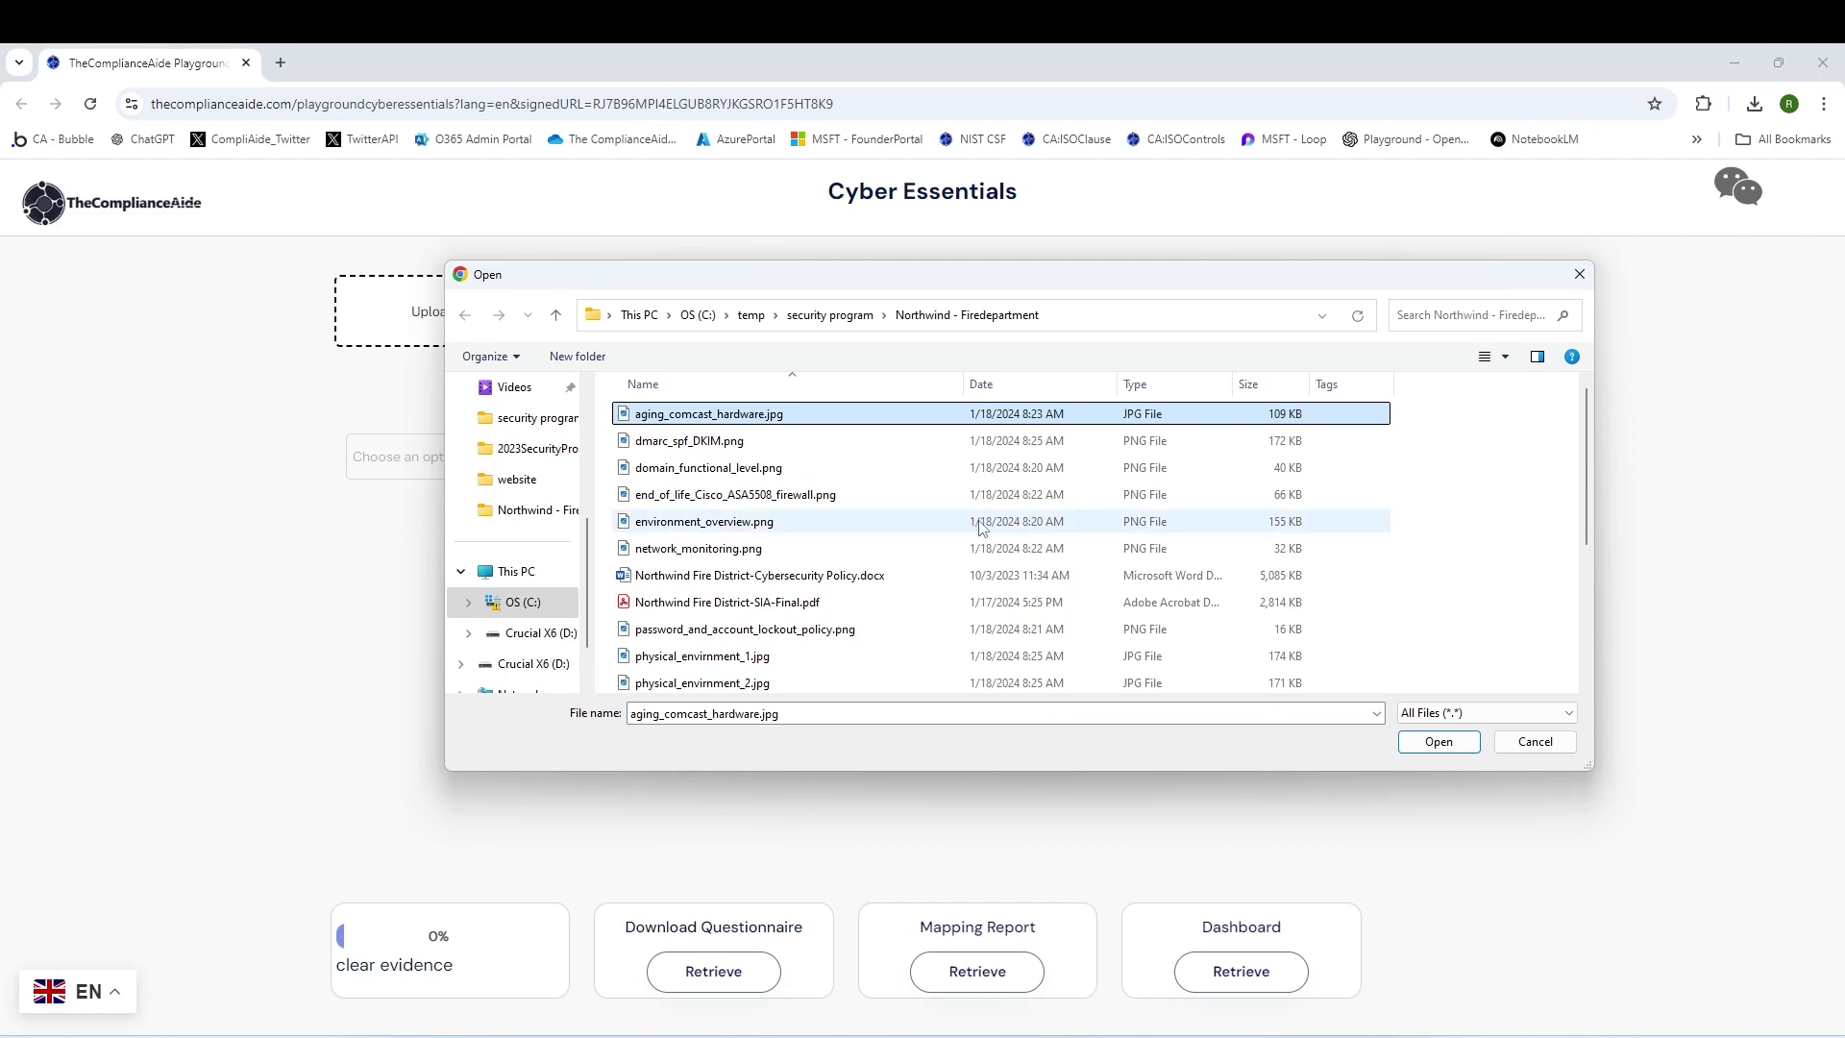
left_click(1439, 743)
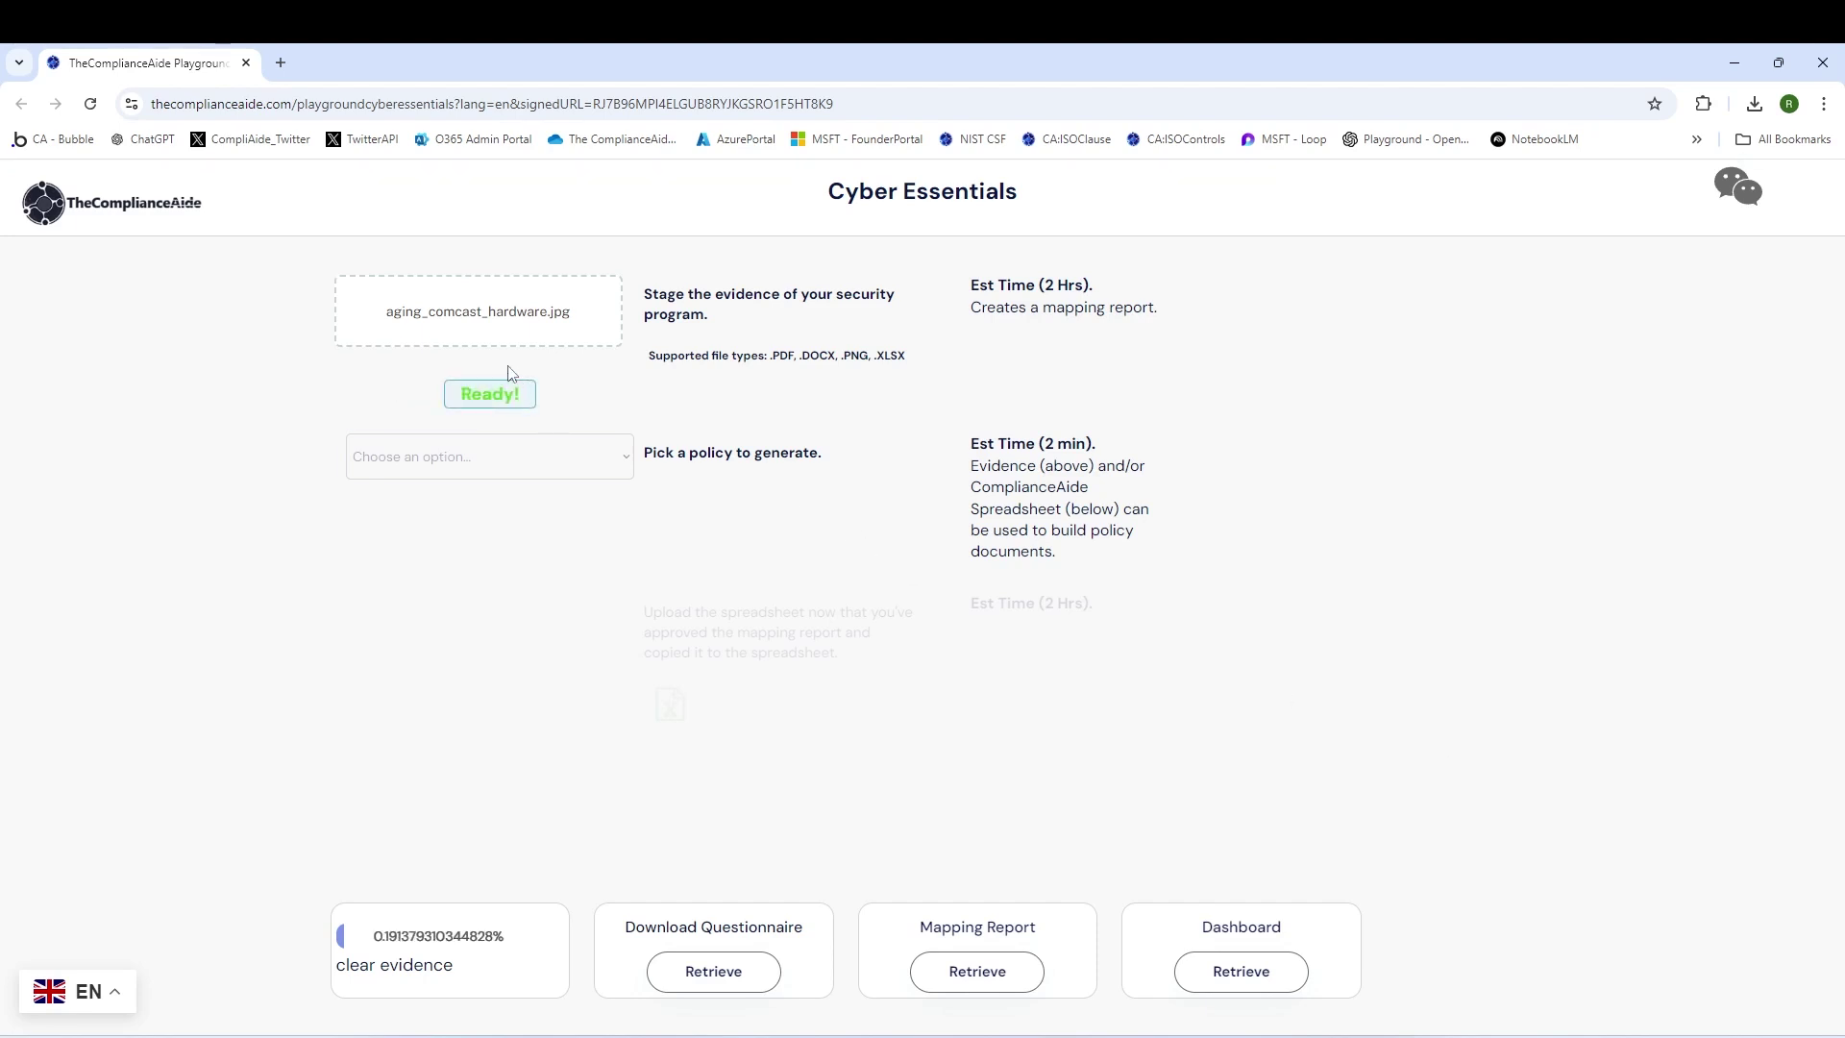
left_click(468, 346)
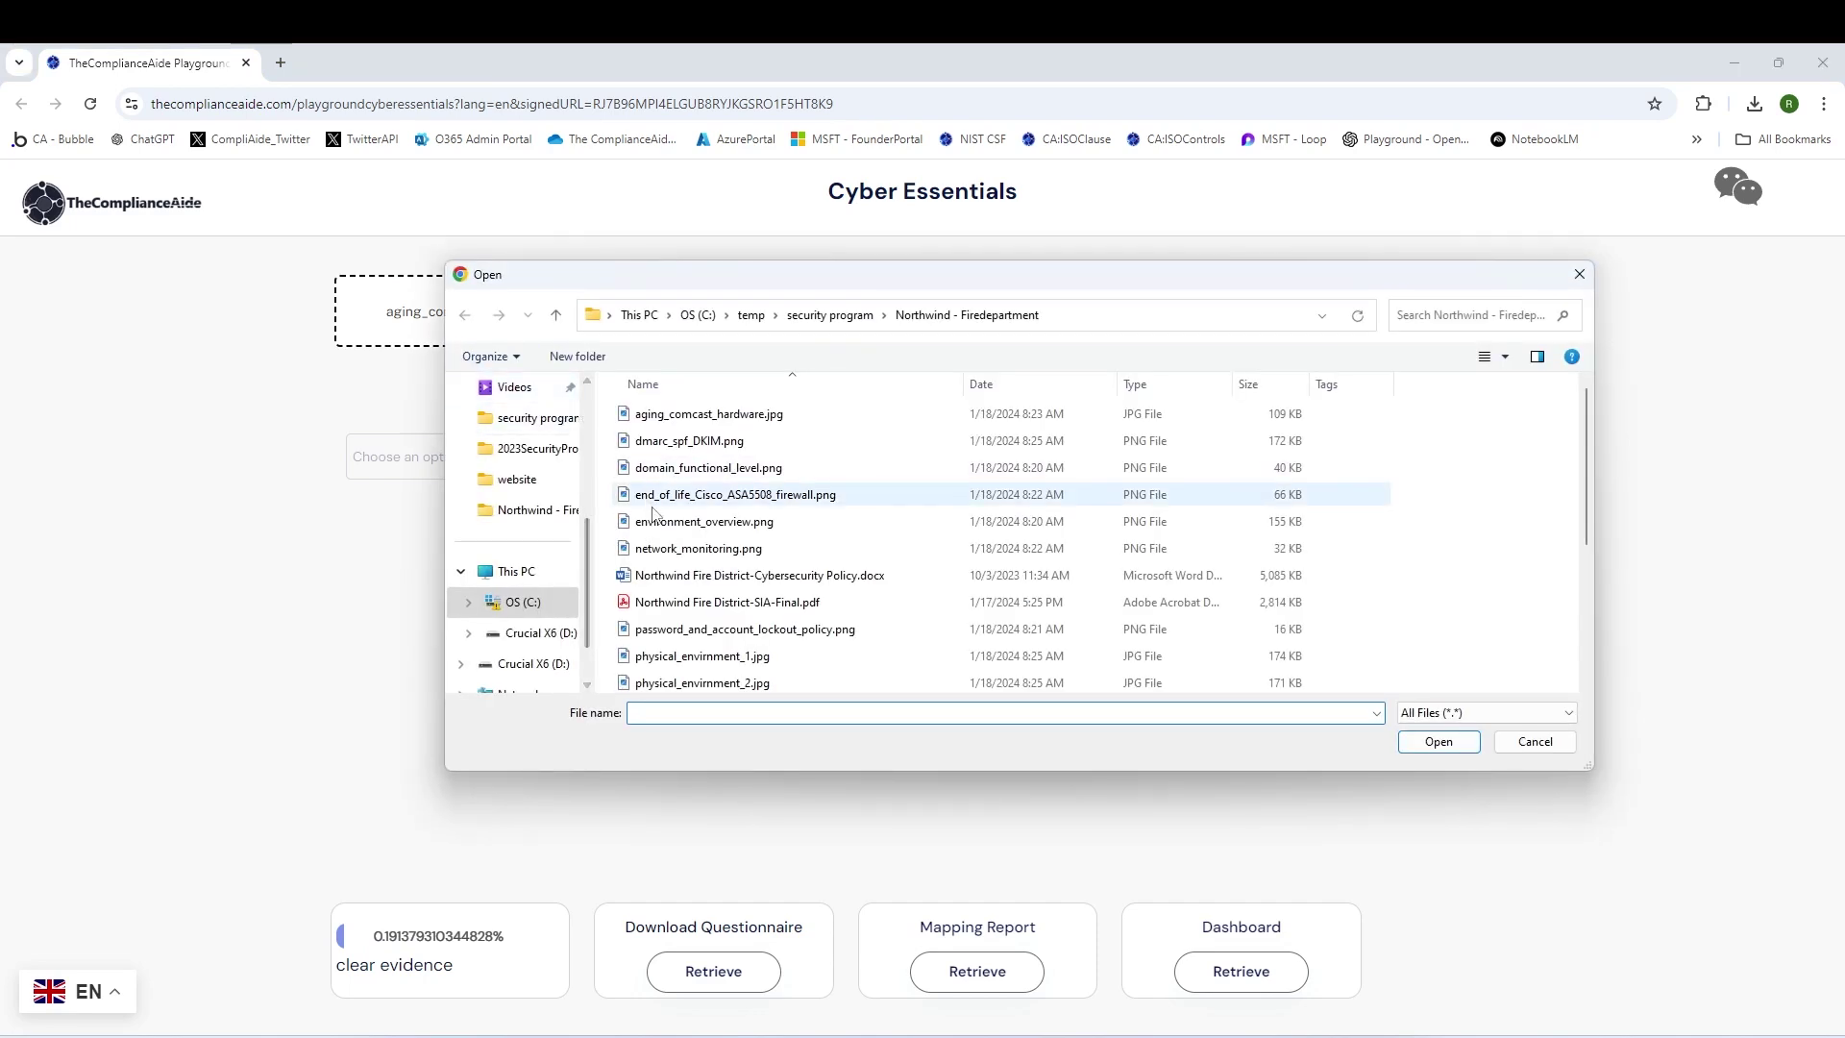
left_click(678, 550)
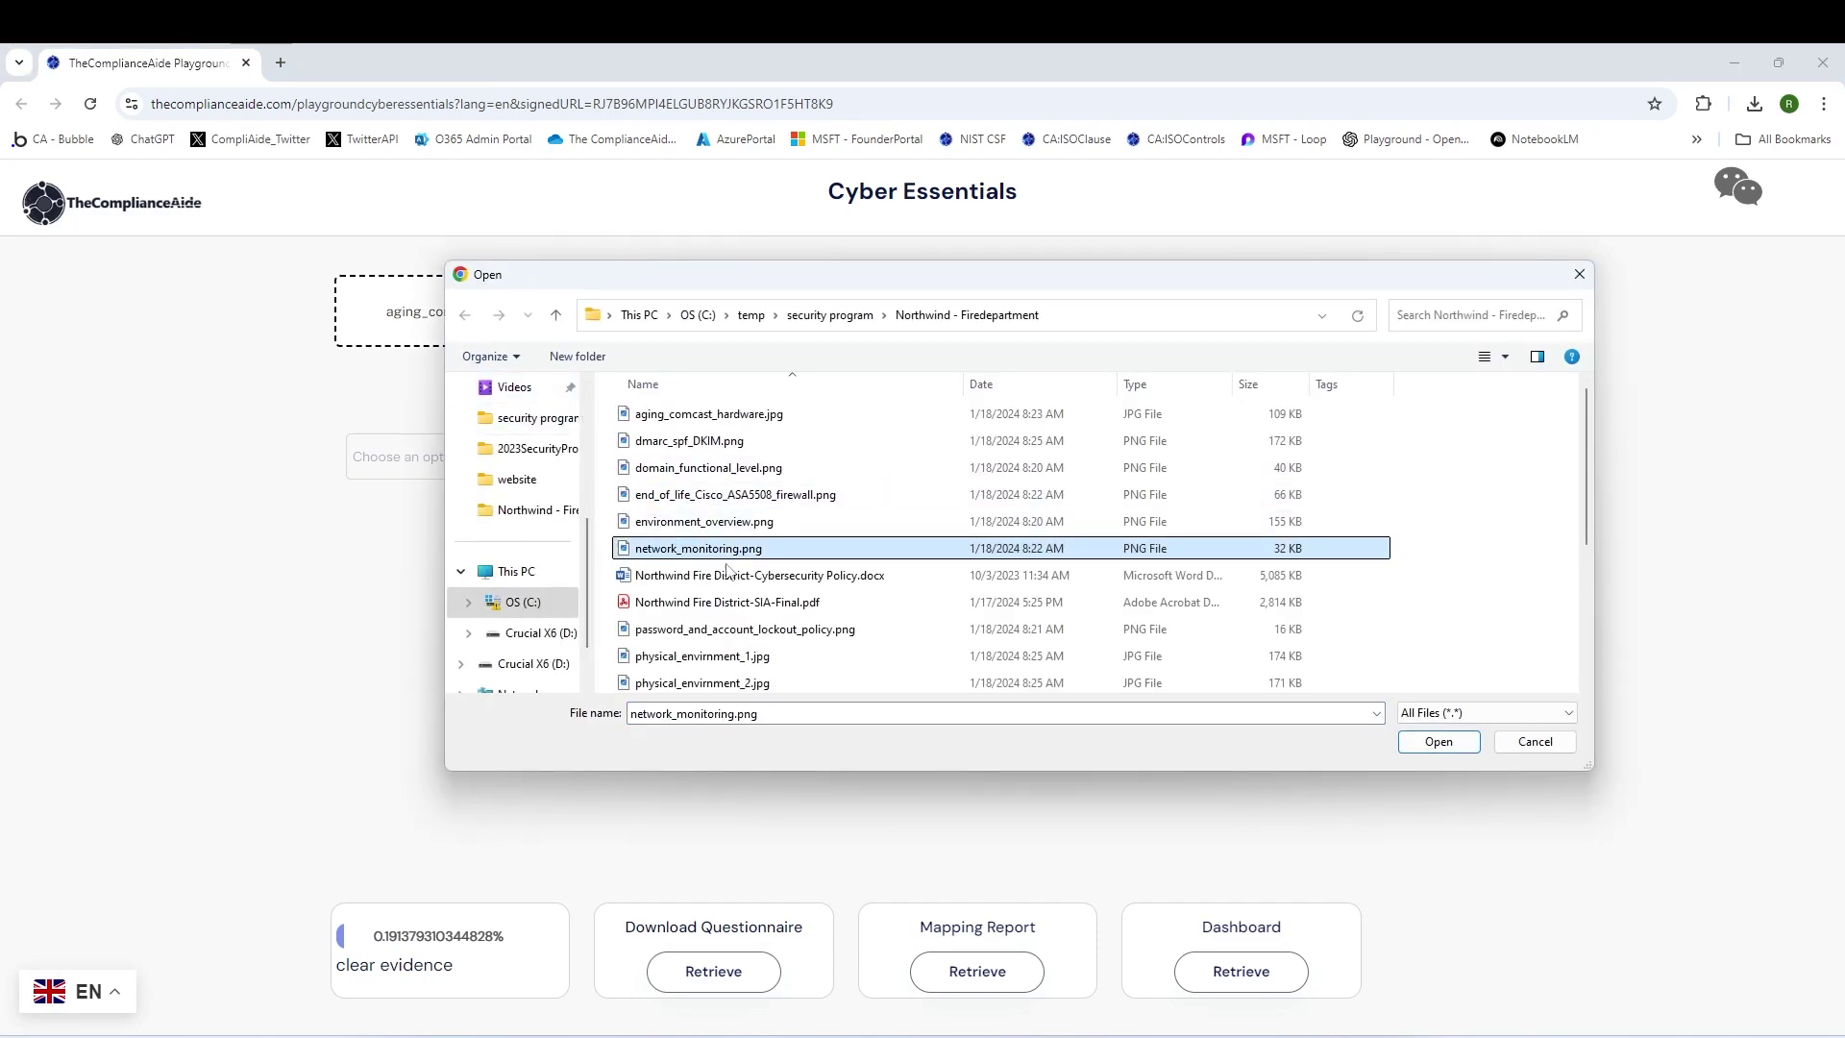
left_click(1422, 743)
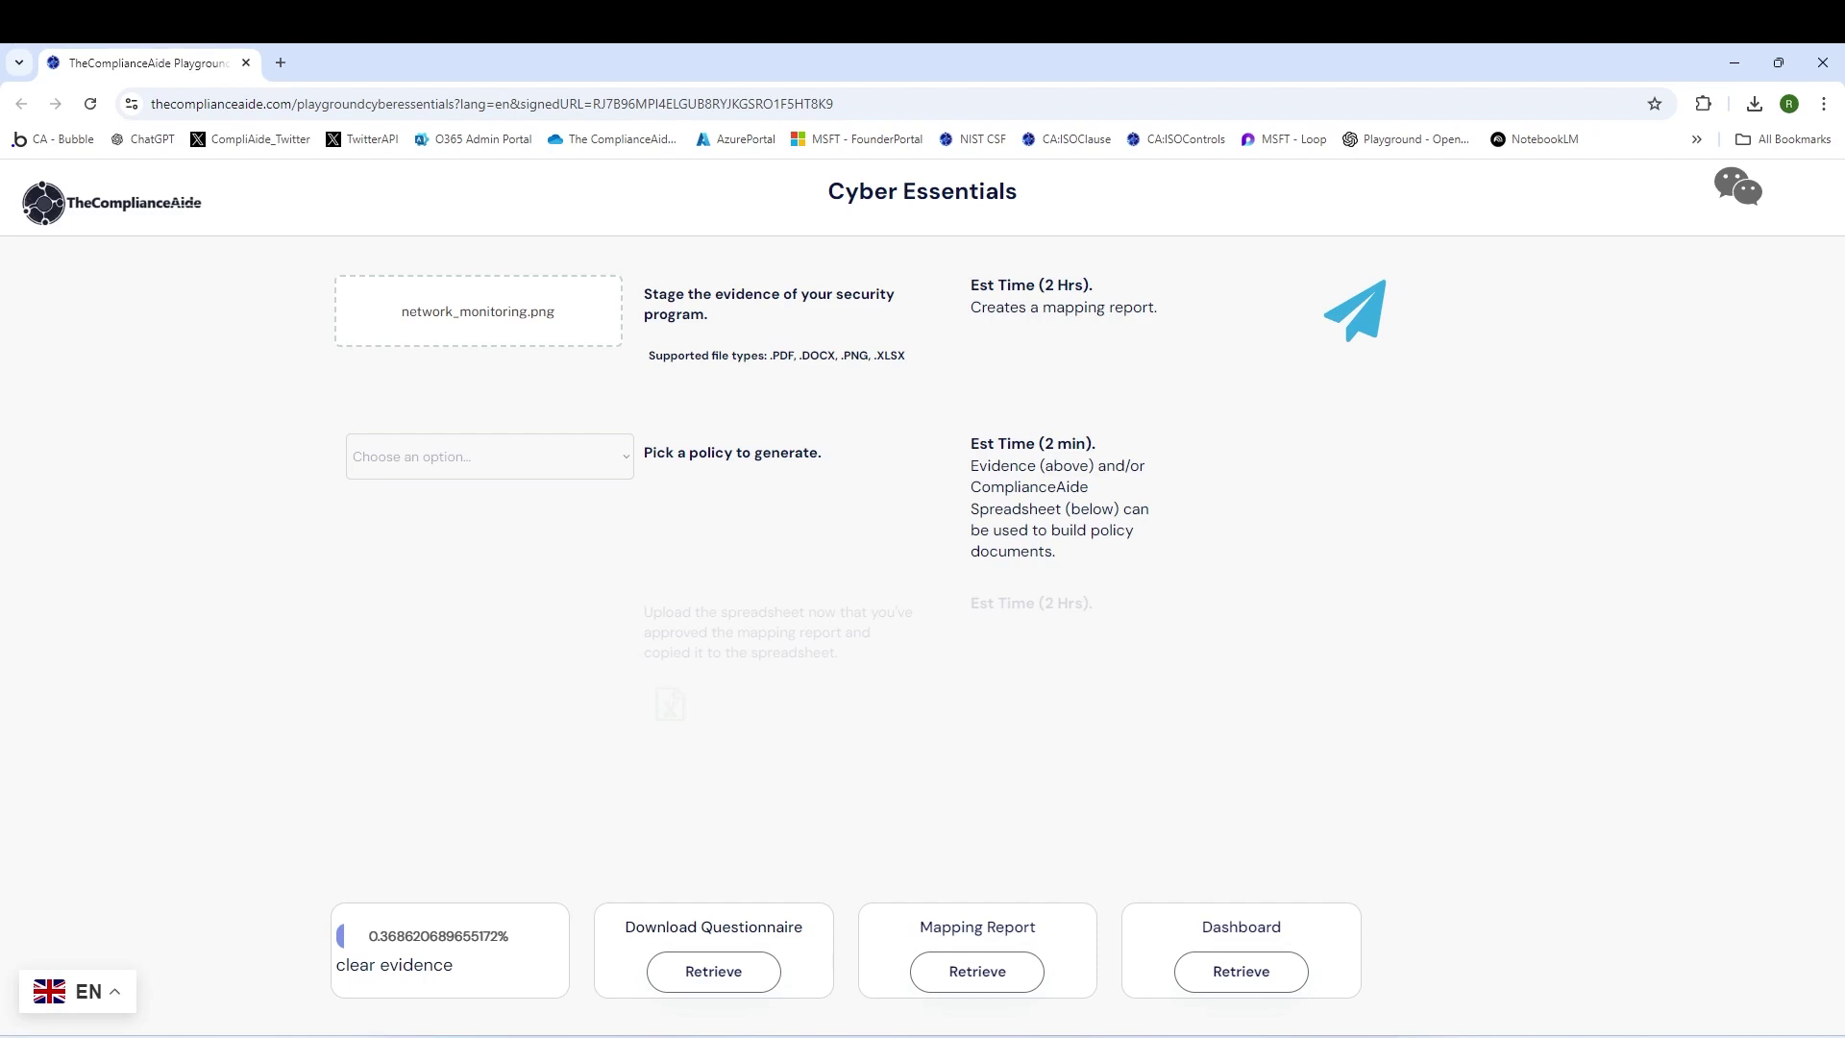
Step: Retrieve the mapping report again and examine its findings from the organisation questions through security update management
left_click(988, 969)
left_click(1615, 176)
scroll(1648, 382, "down", 1)
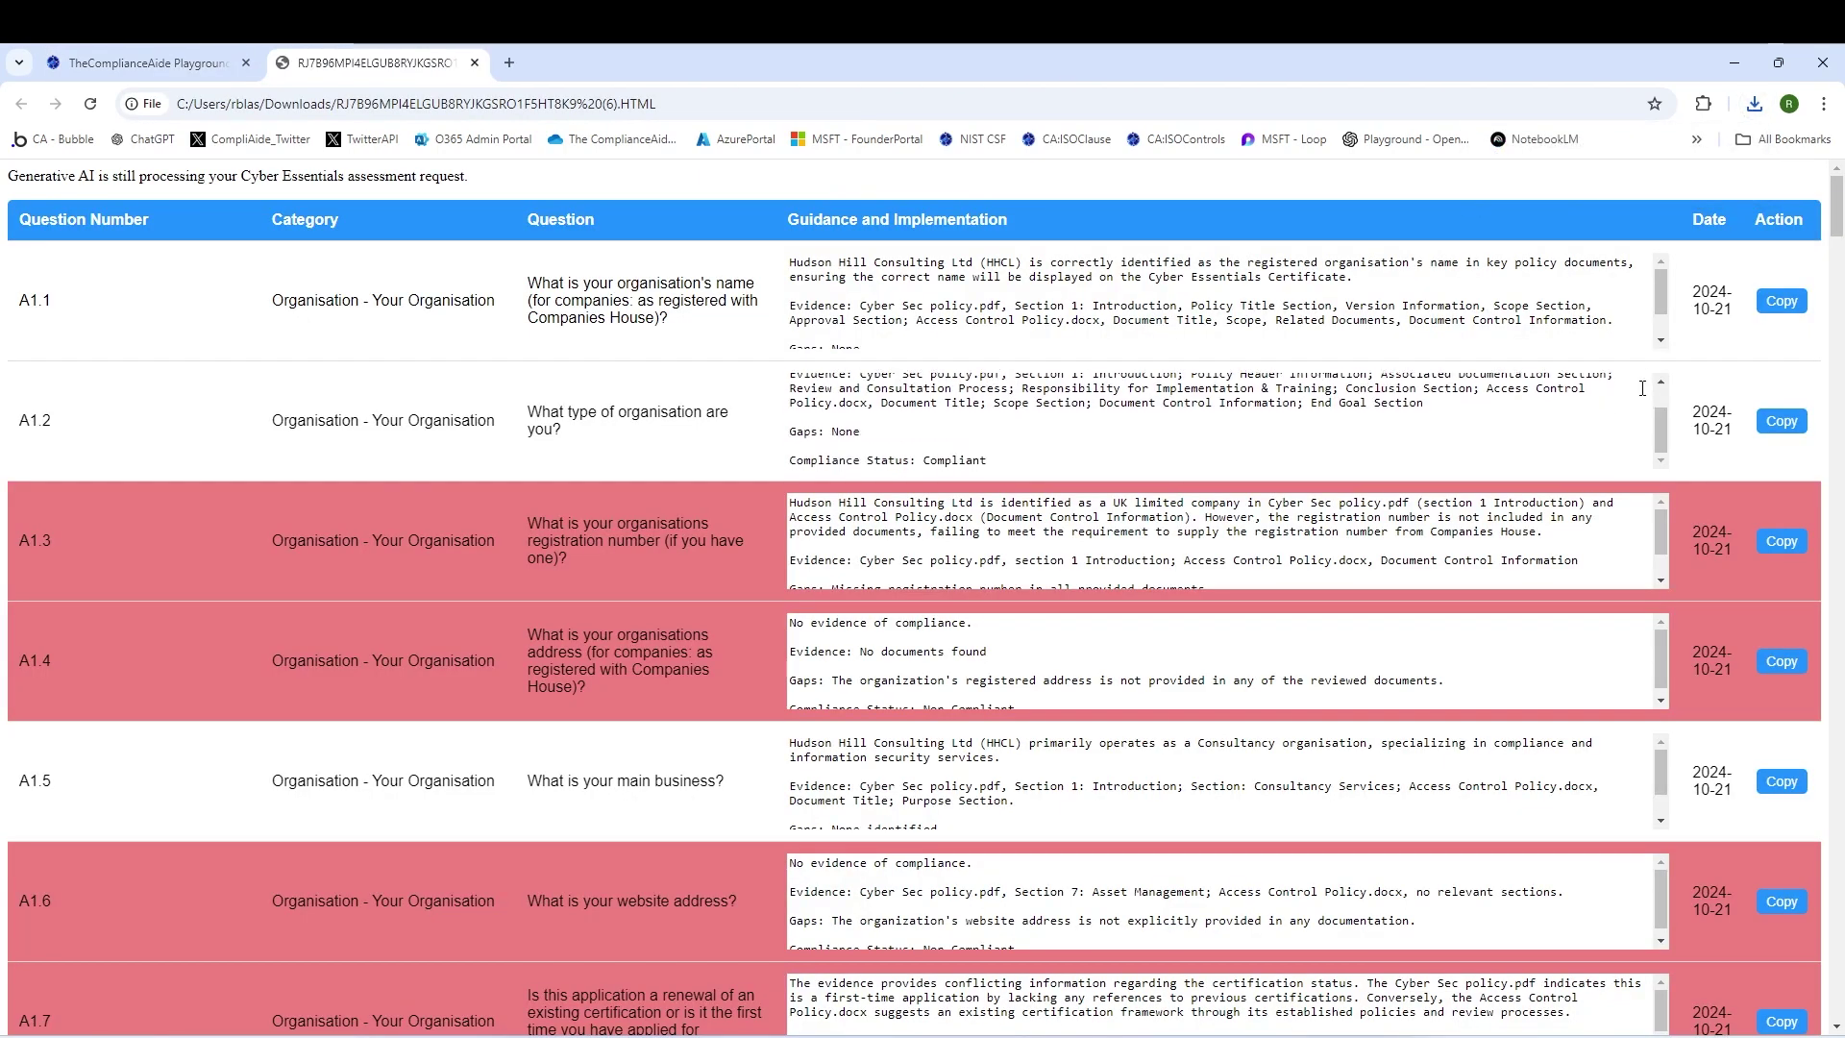
left_click_drag(1842, 209, 1842, 274)
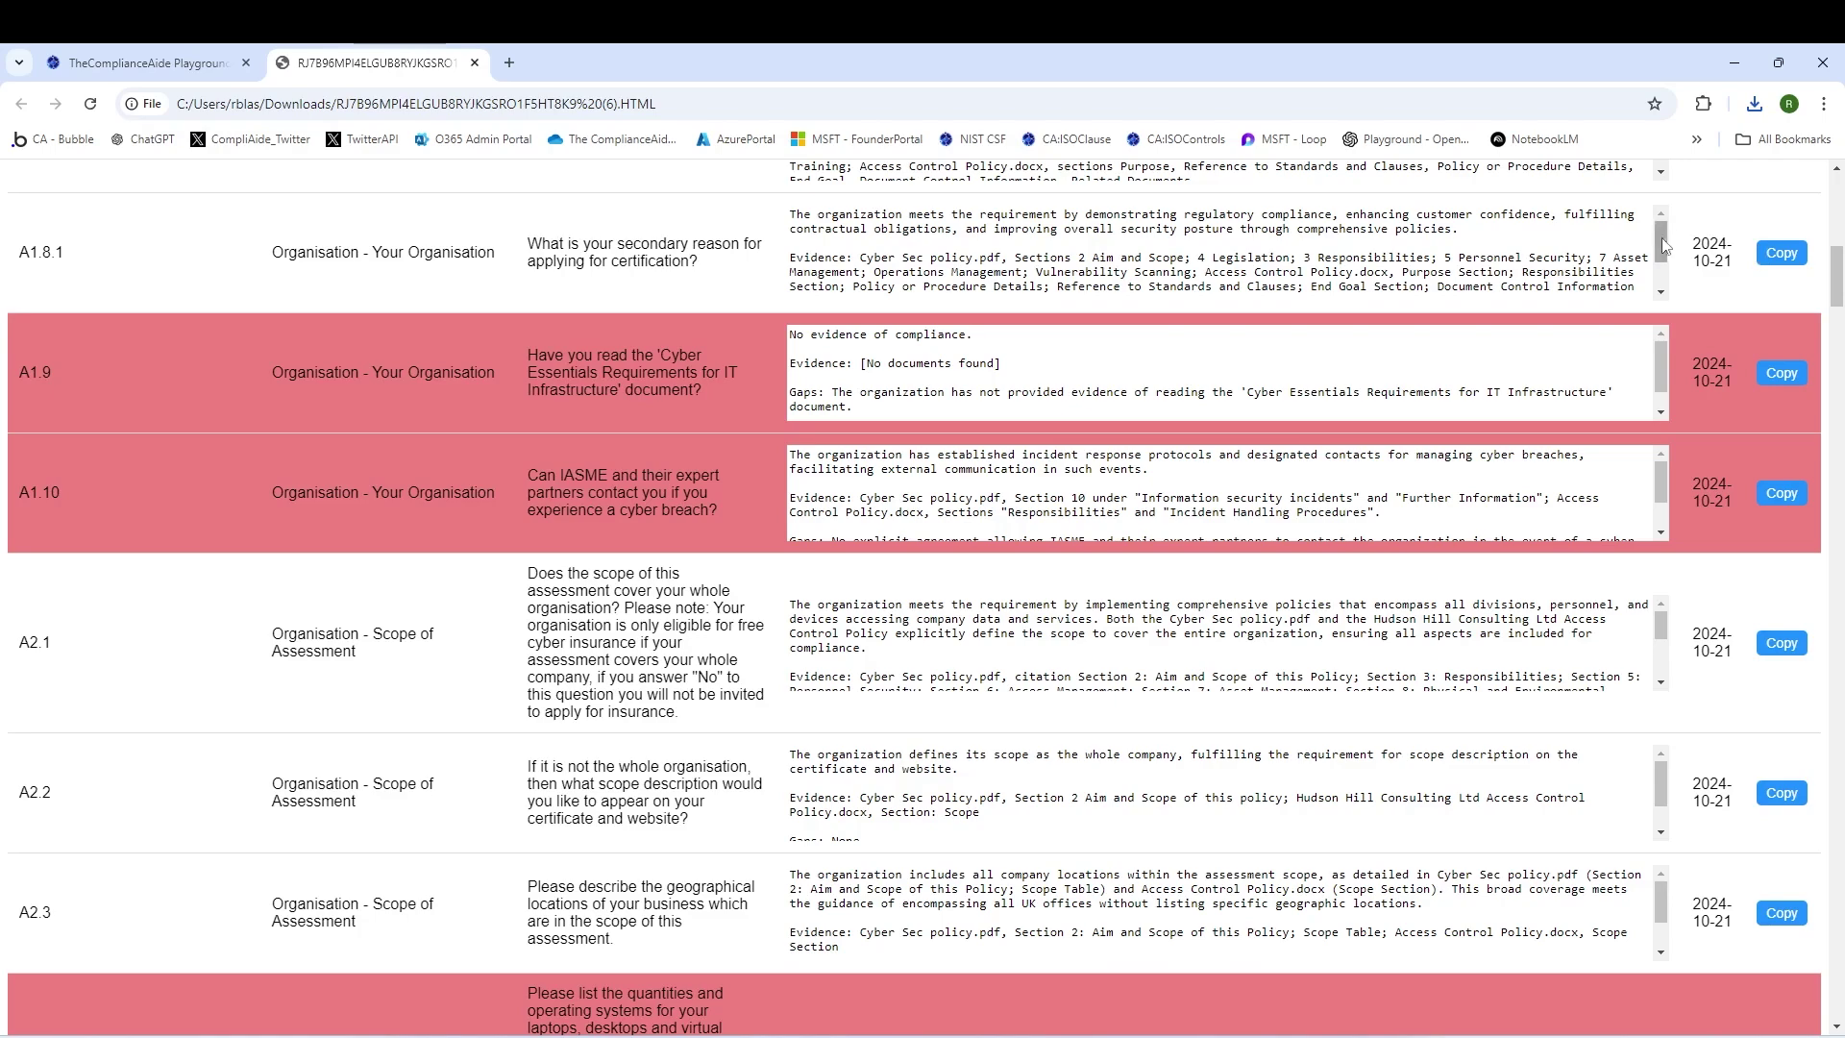
mouse_move(1662, 239)
left_mouse_down()
mouse_move(1670, 271)
mouse_move(1672, 240)
left_mouse_up()
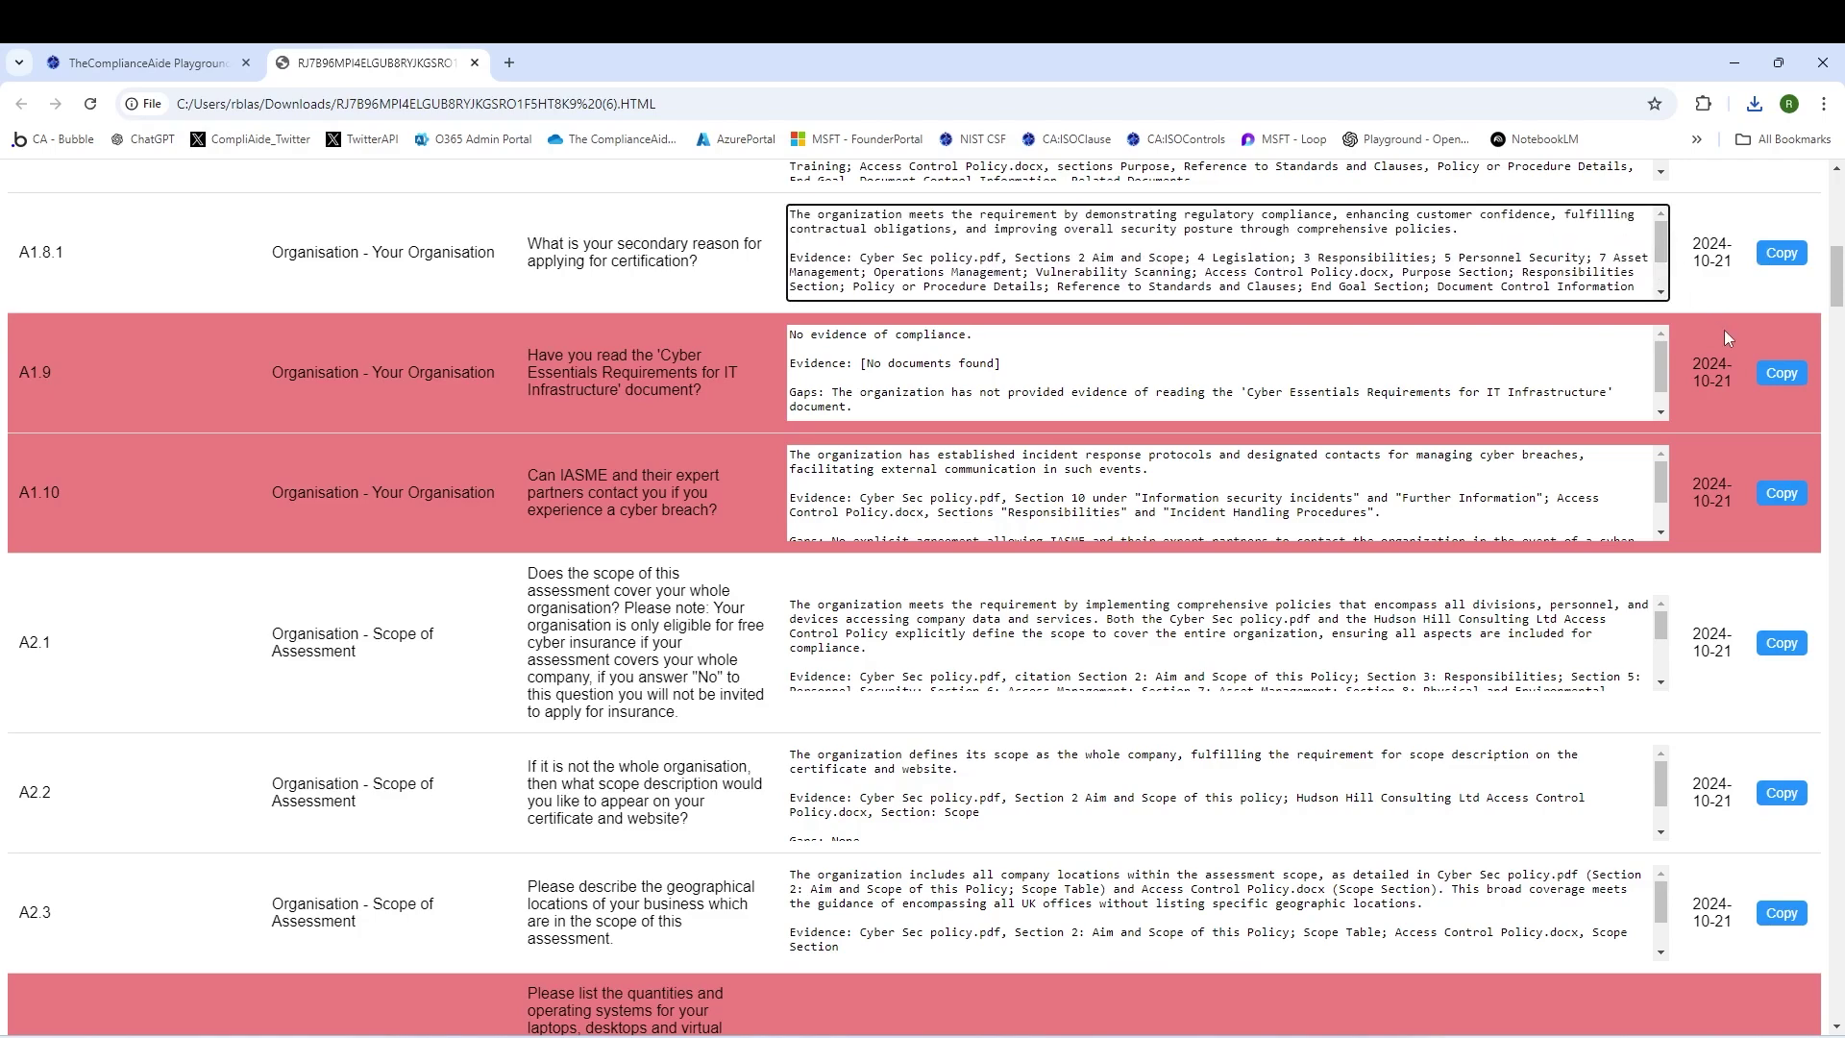
scroll(1771, 423, "down", 5)
scroll(1771, 423, "down", 14)
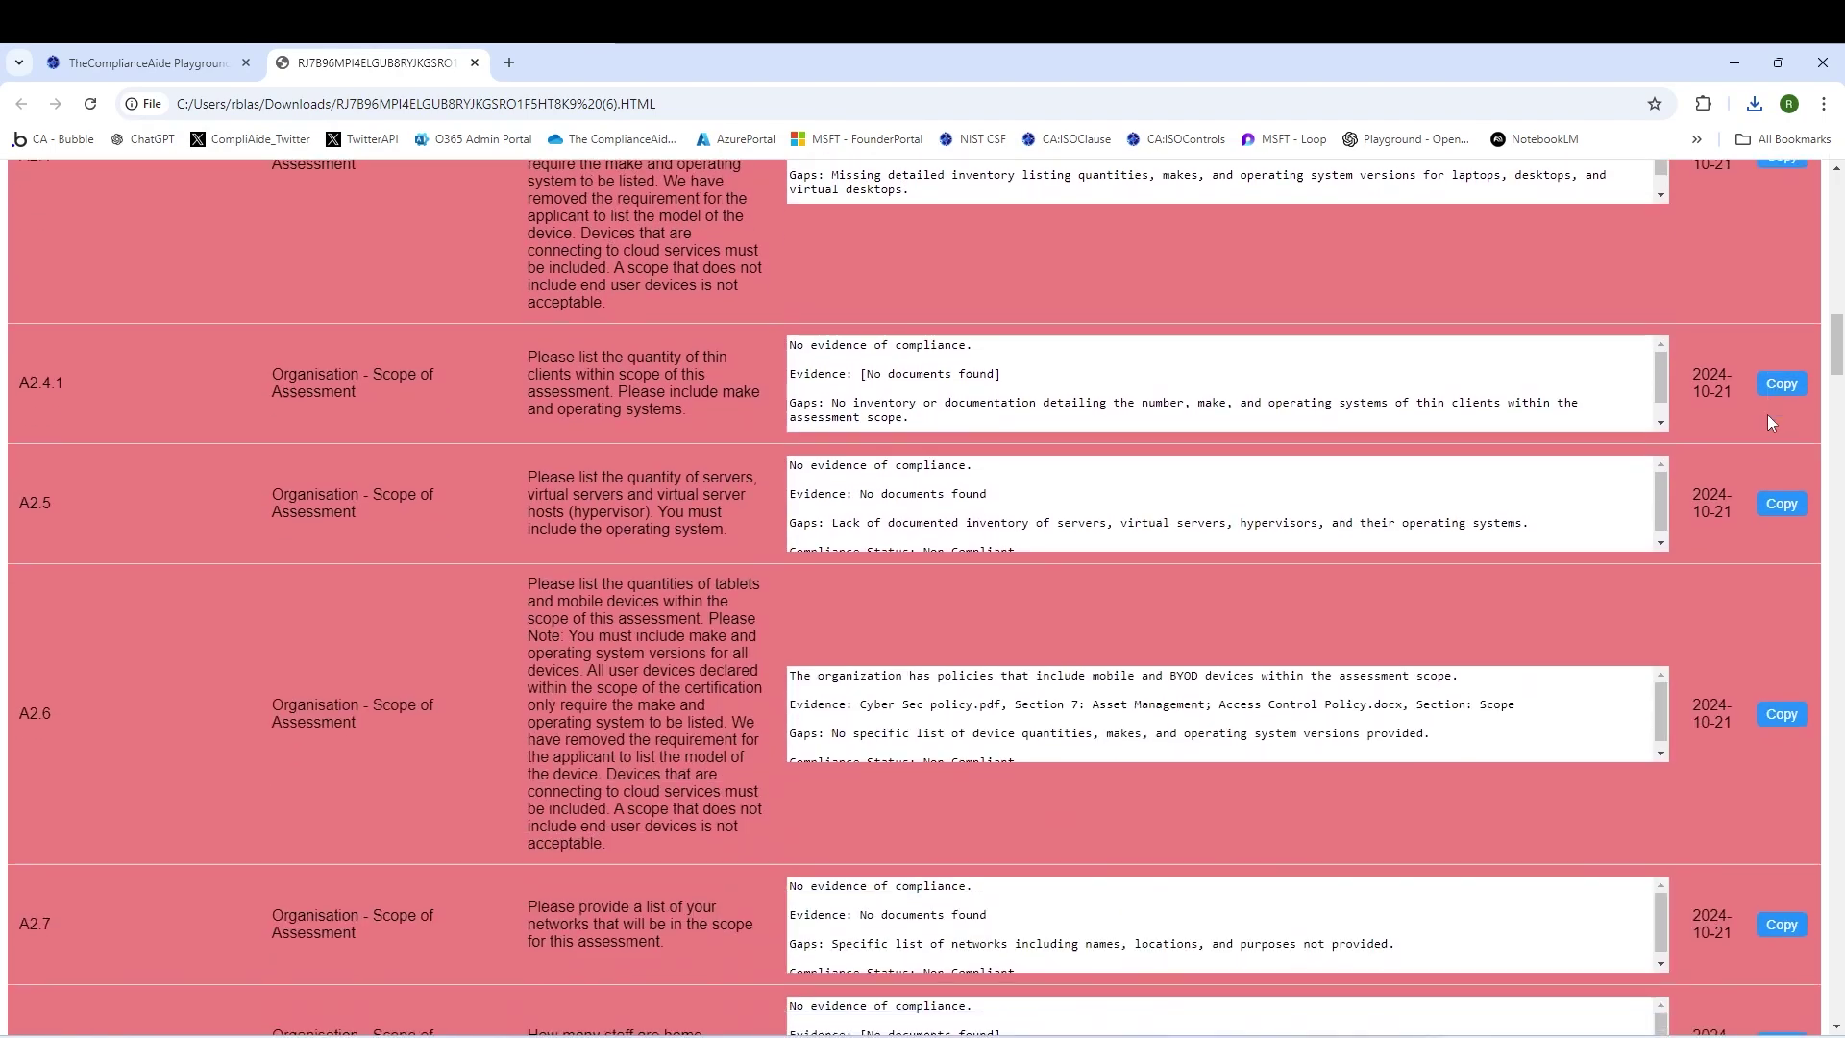
scroll(1803, 368, "down", 17)
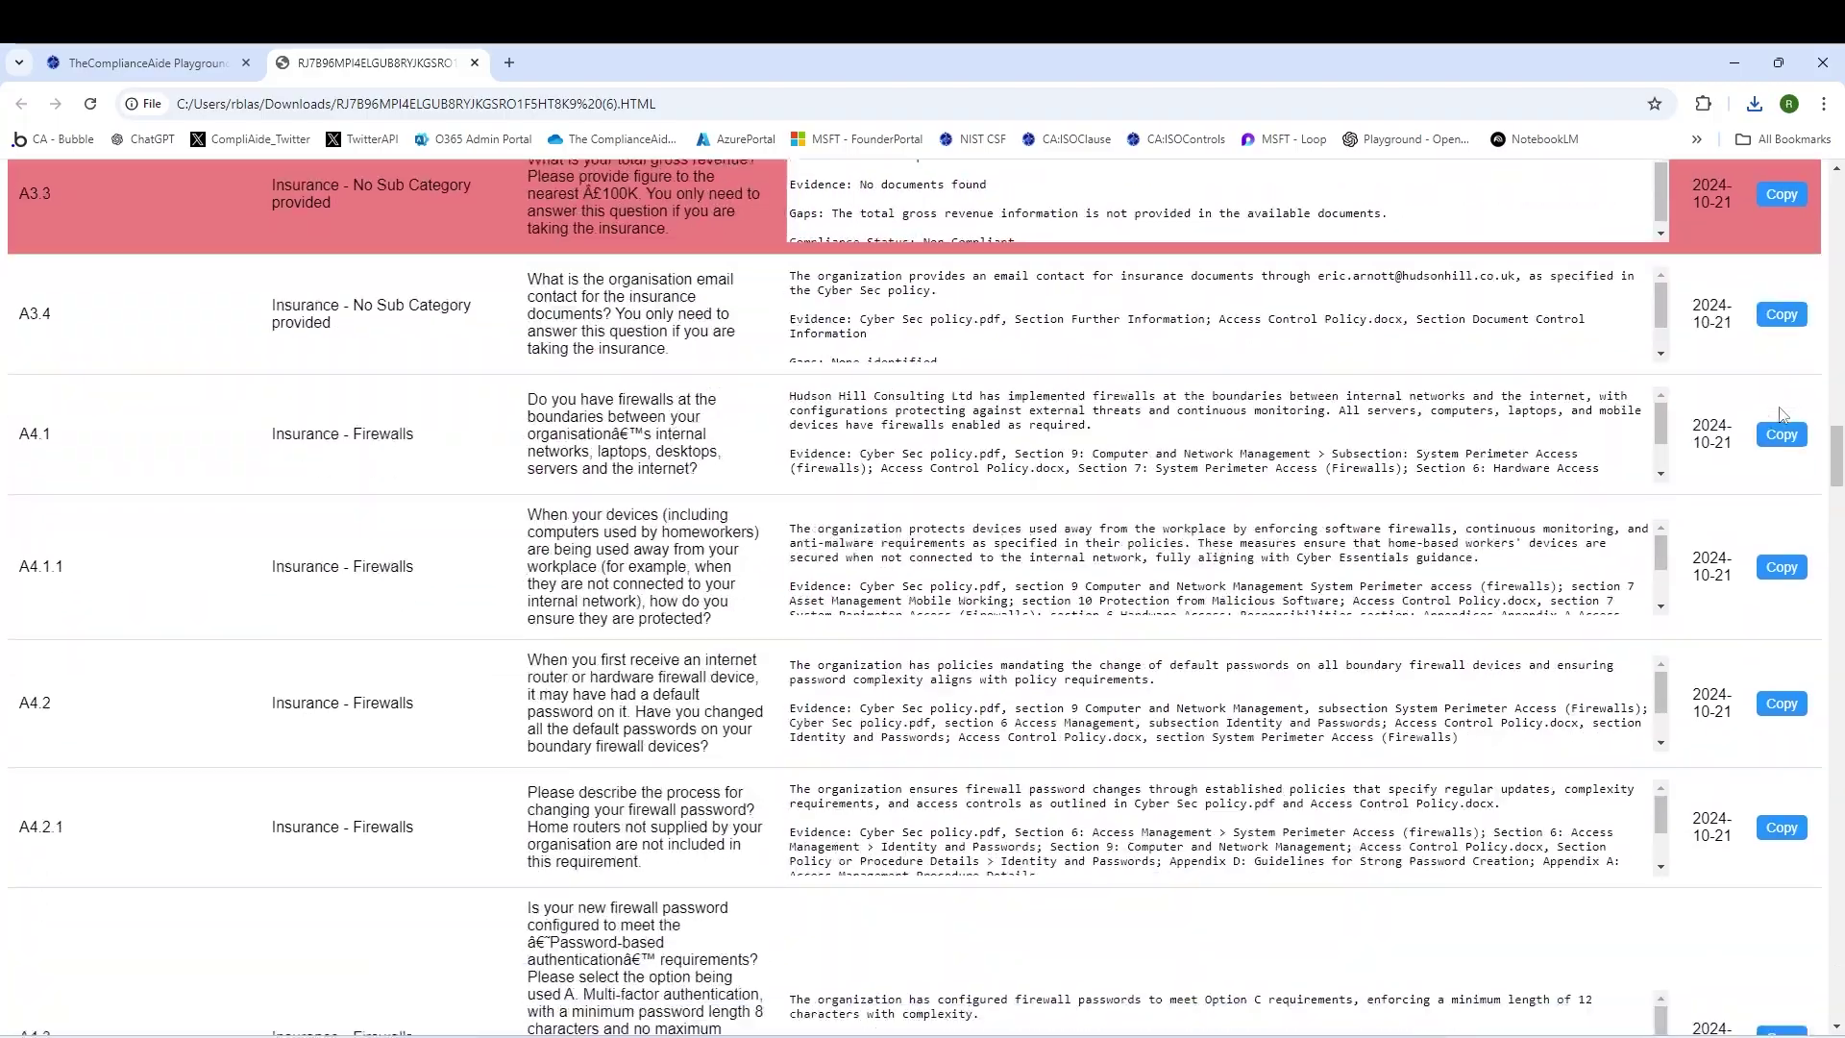
scroll(1769, 411, "down", 20)
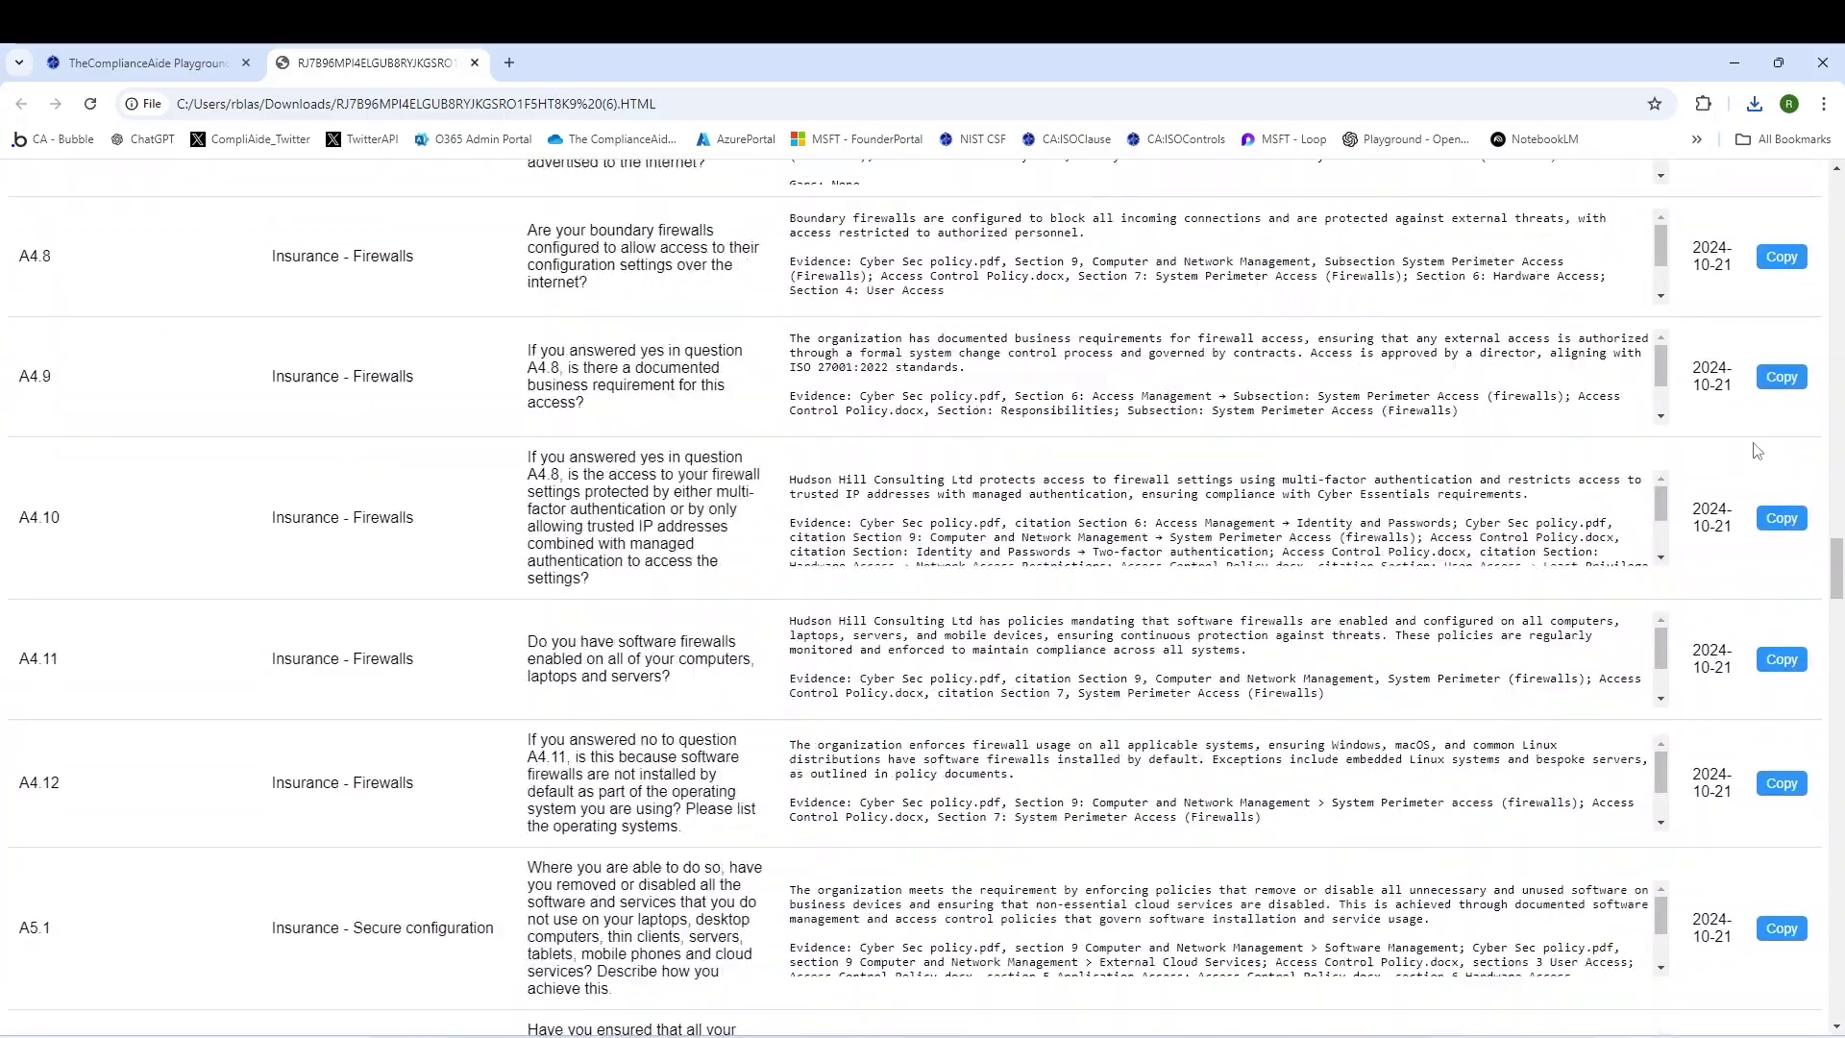
scroll(1757, 450, "down", 20)
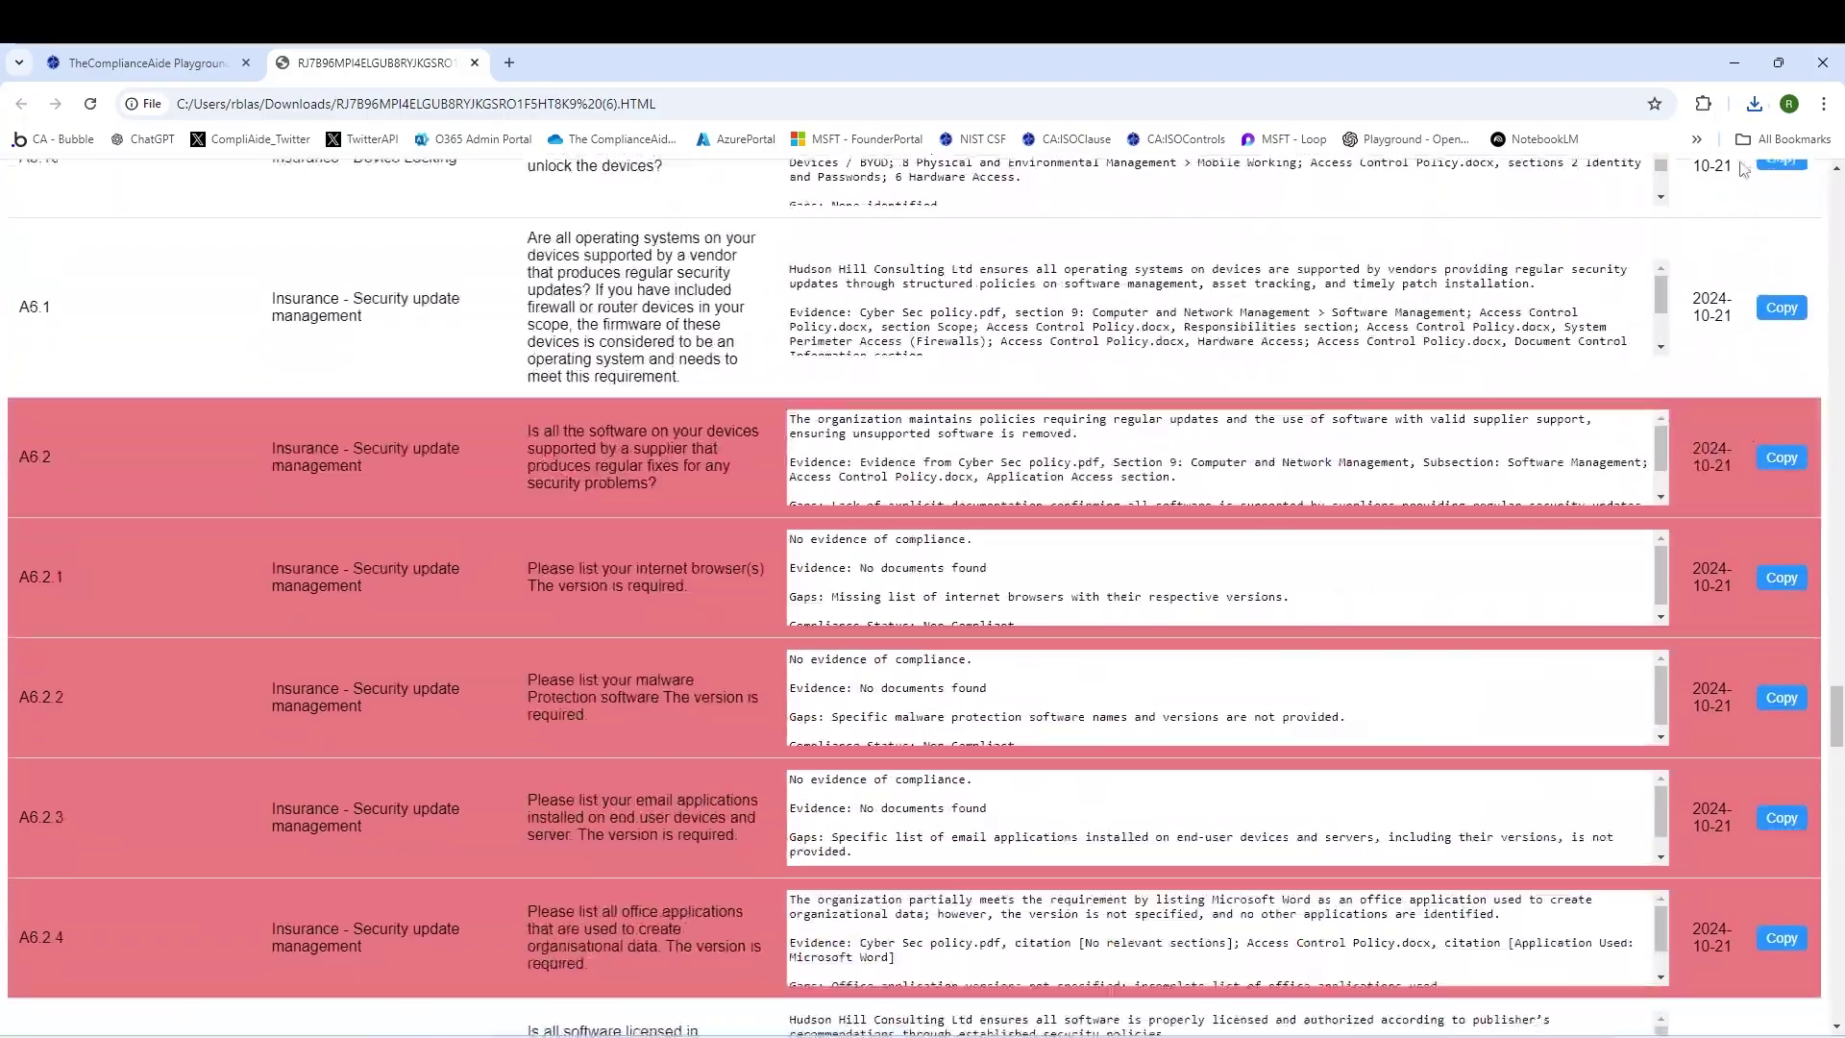
Step: Split the Cyber Essentials playground into its own window and arrange it side by side with the mapping report
mouse_move(1779, 63)
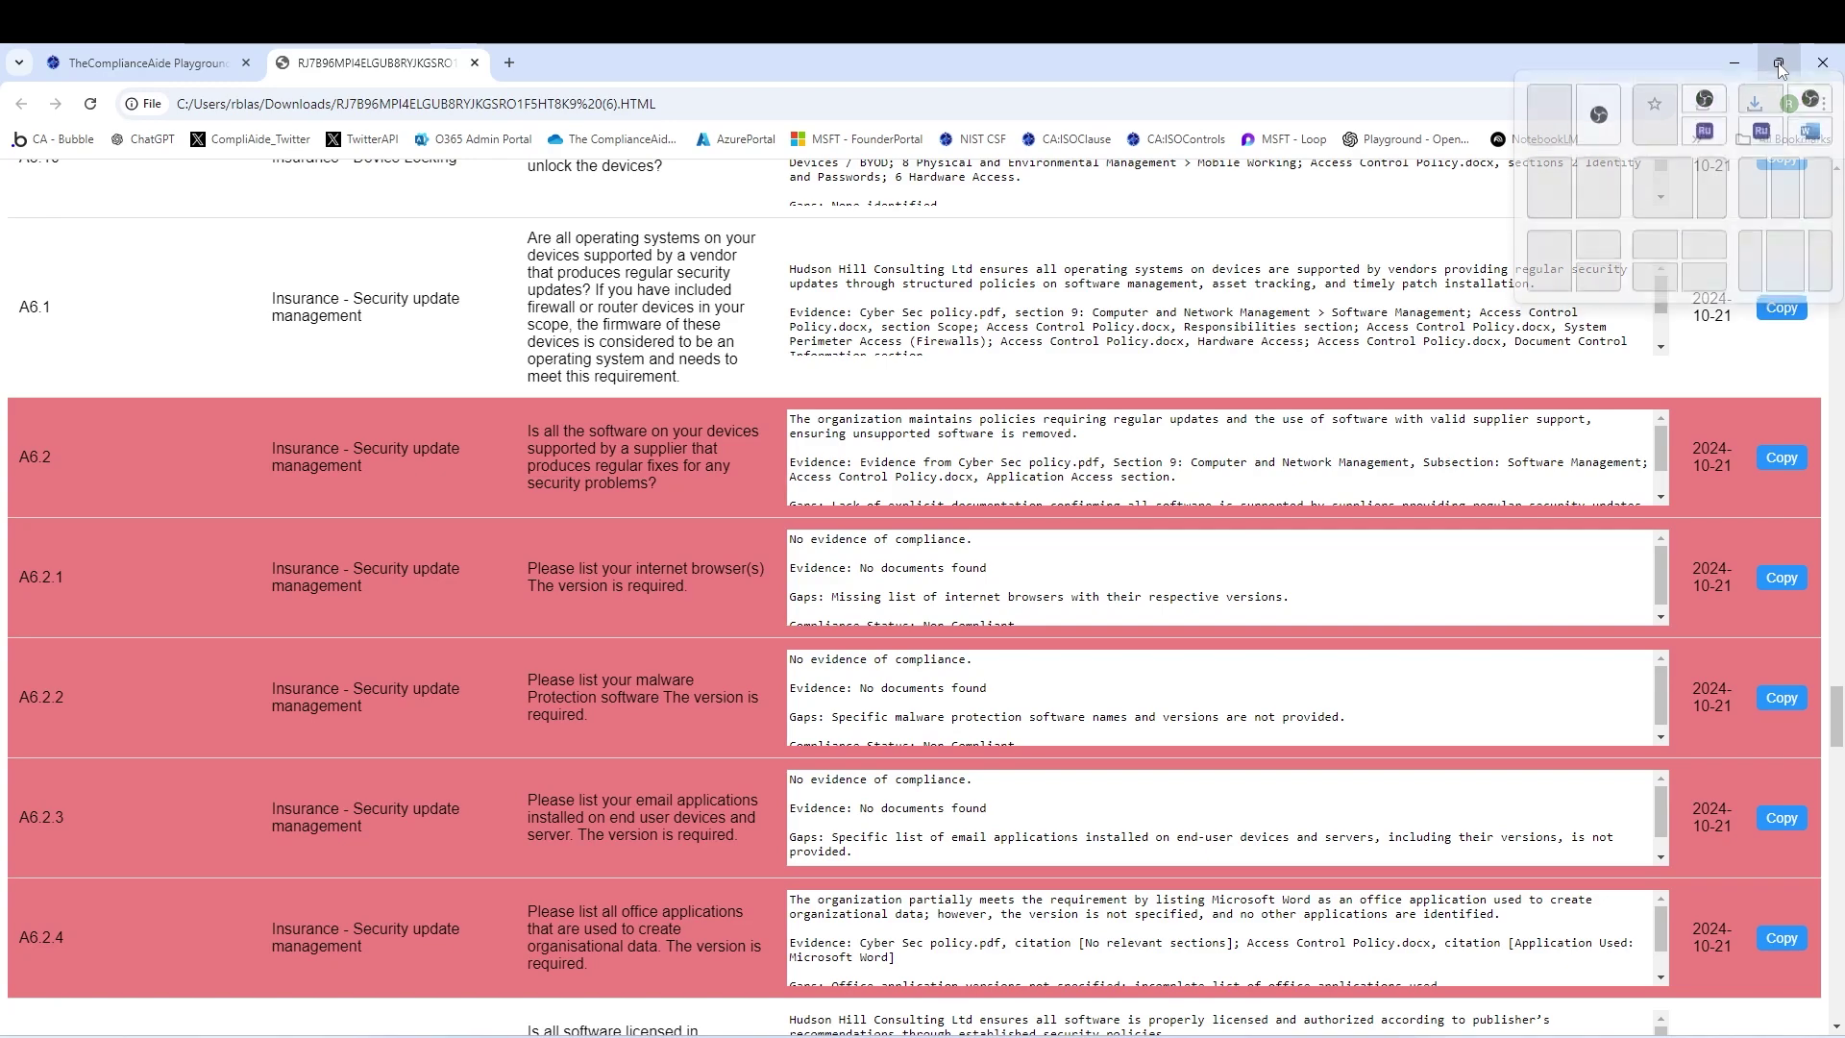
left_click(1616, 205)
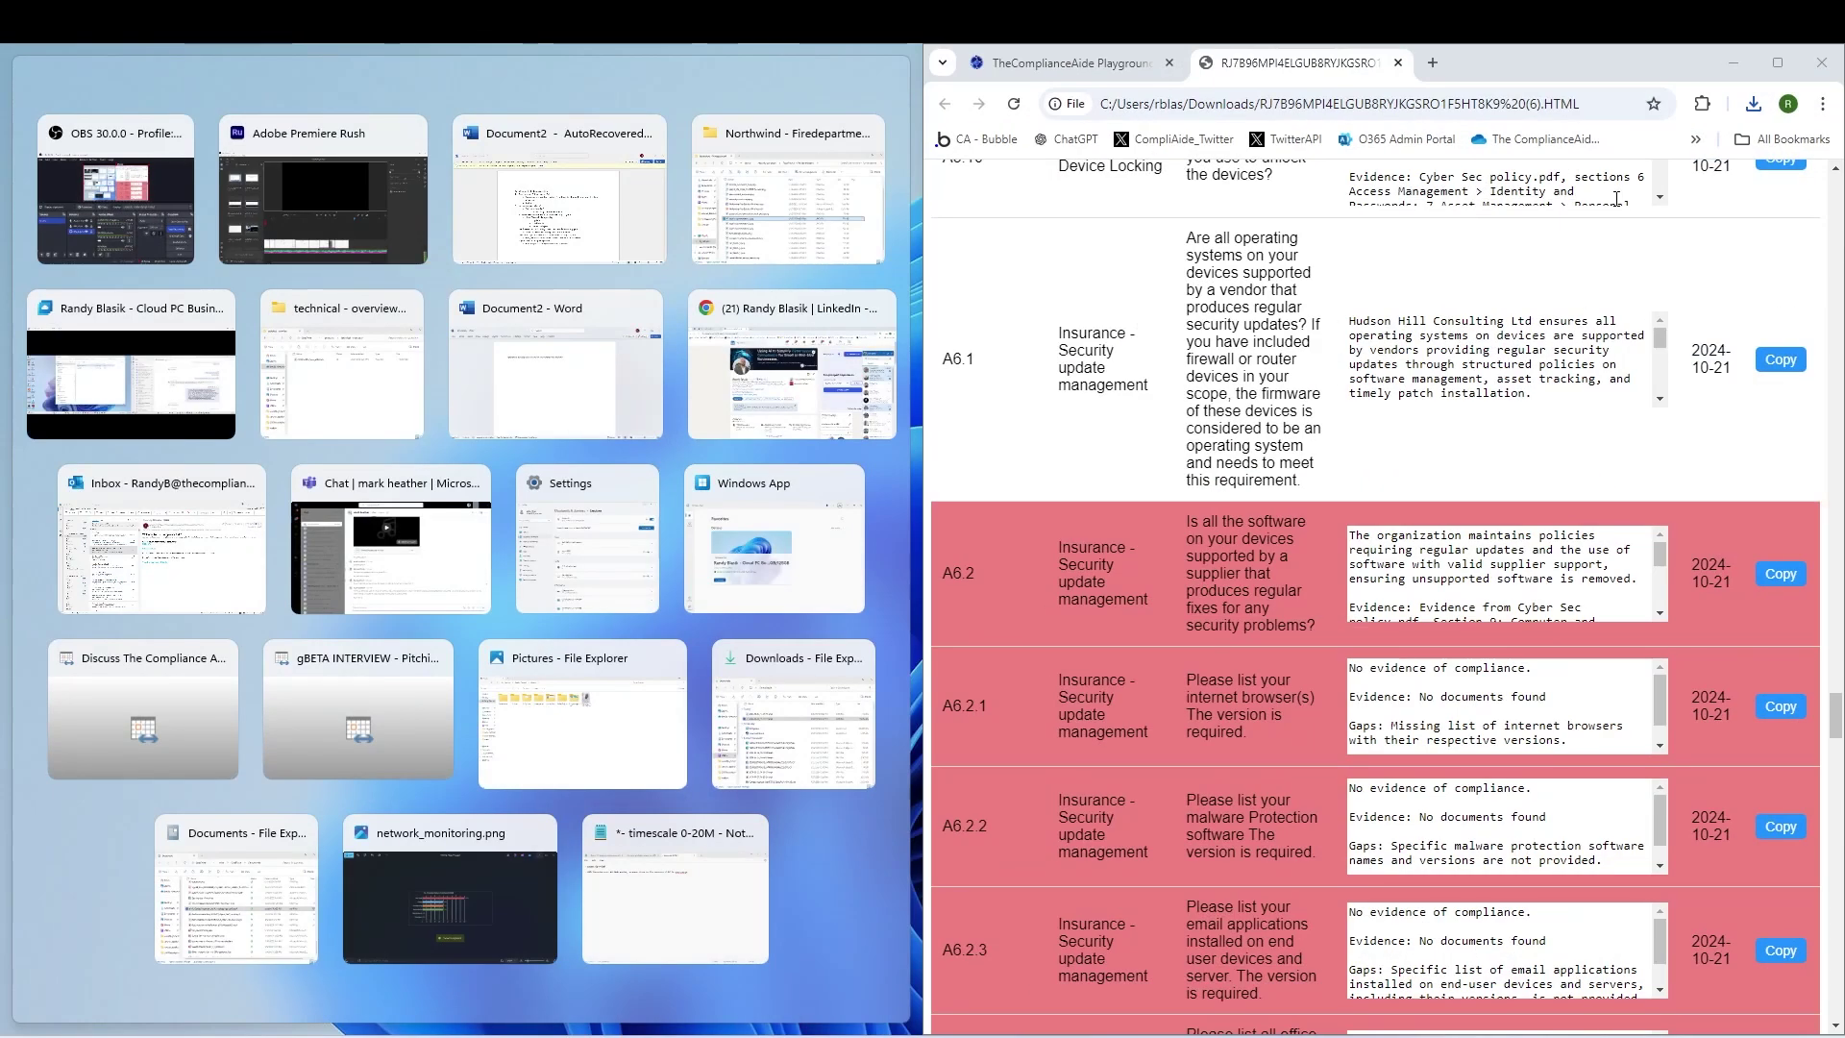
left_click(1005, 60)
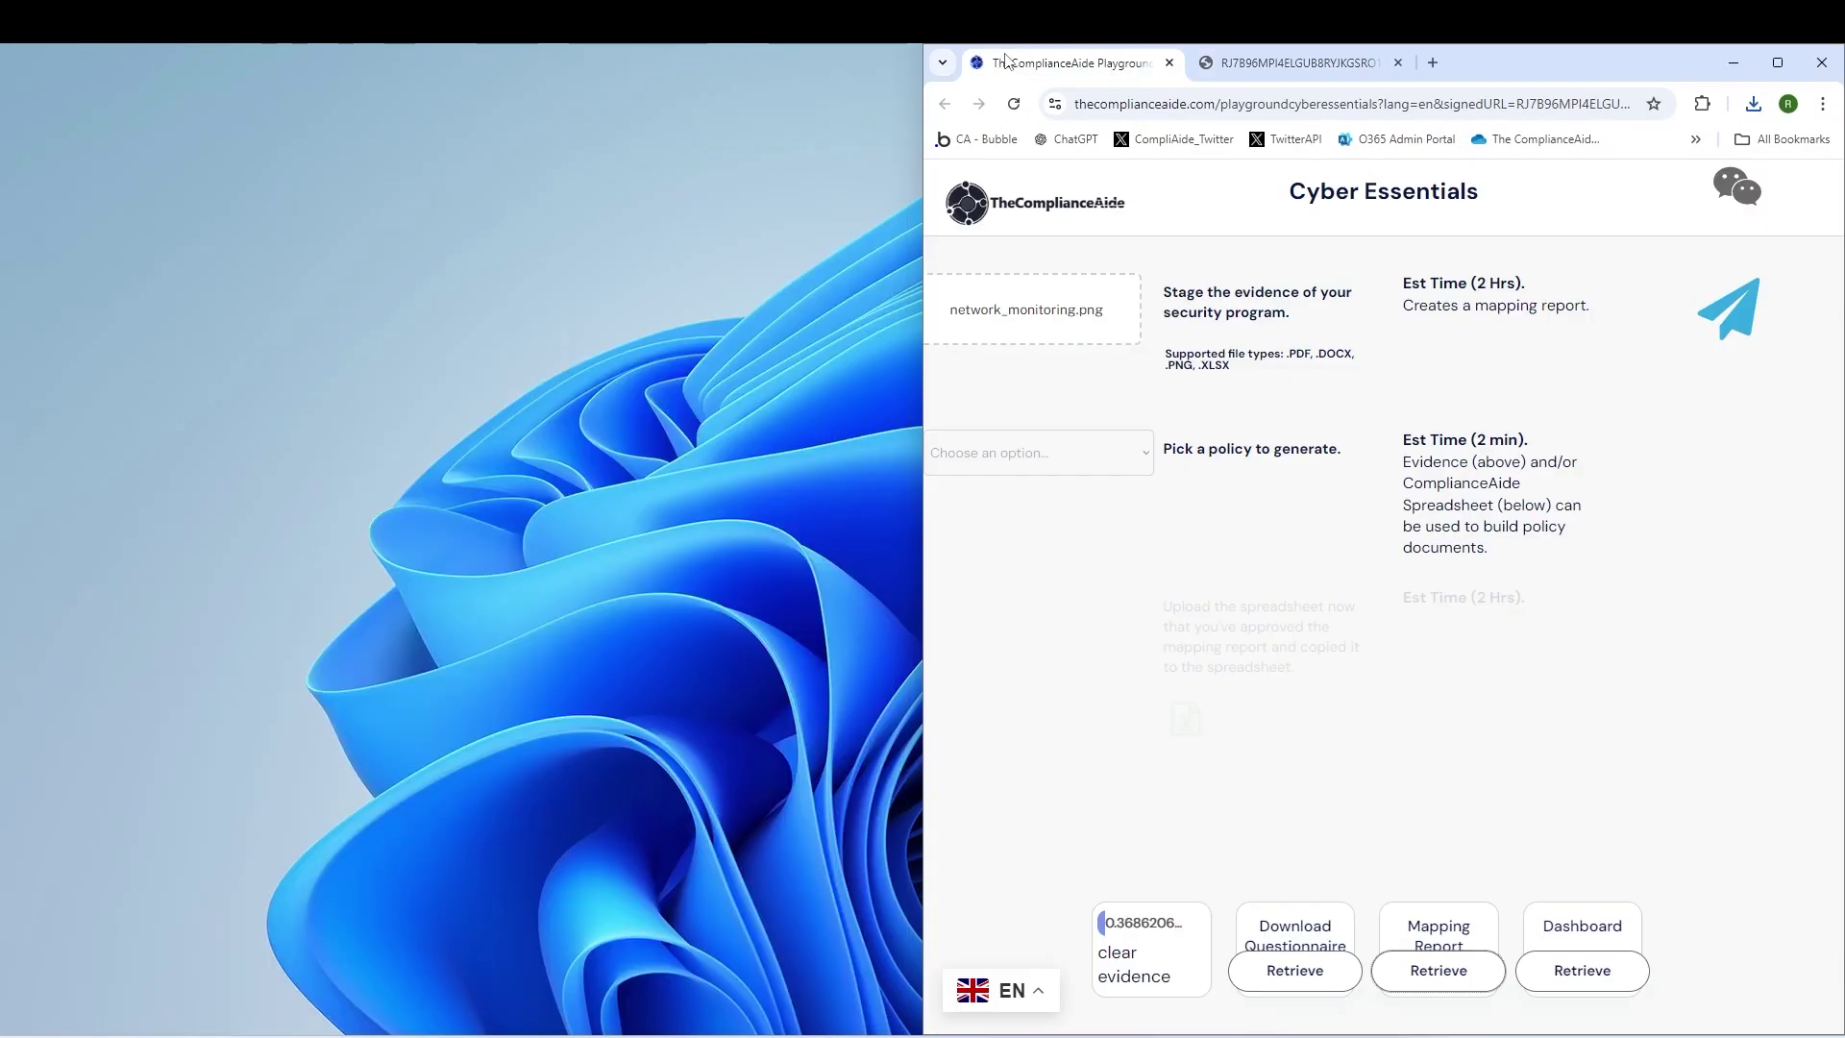
left_click_drag(1005, 60, 132, 103)
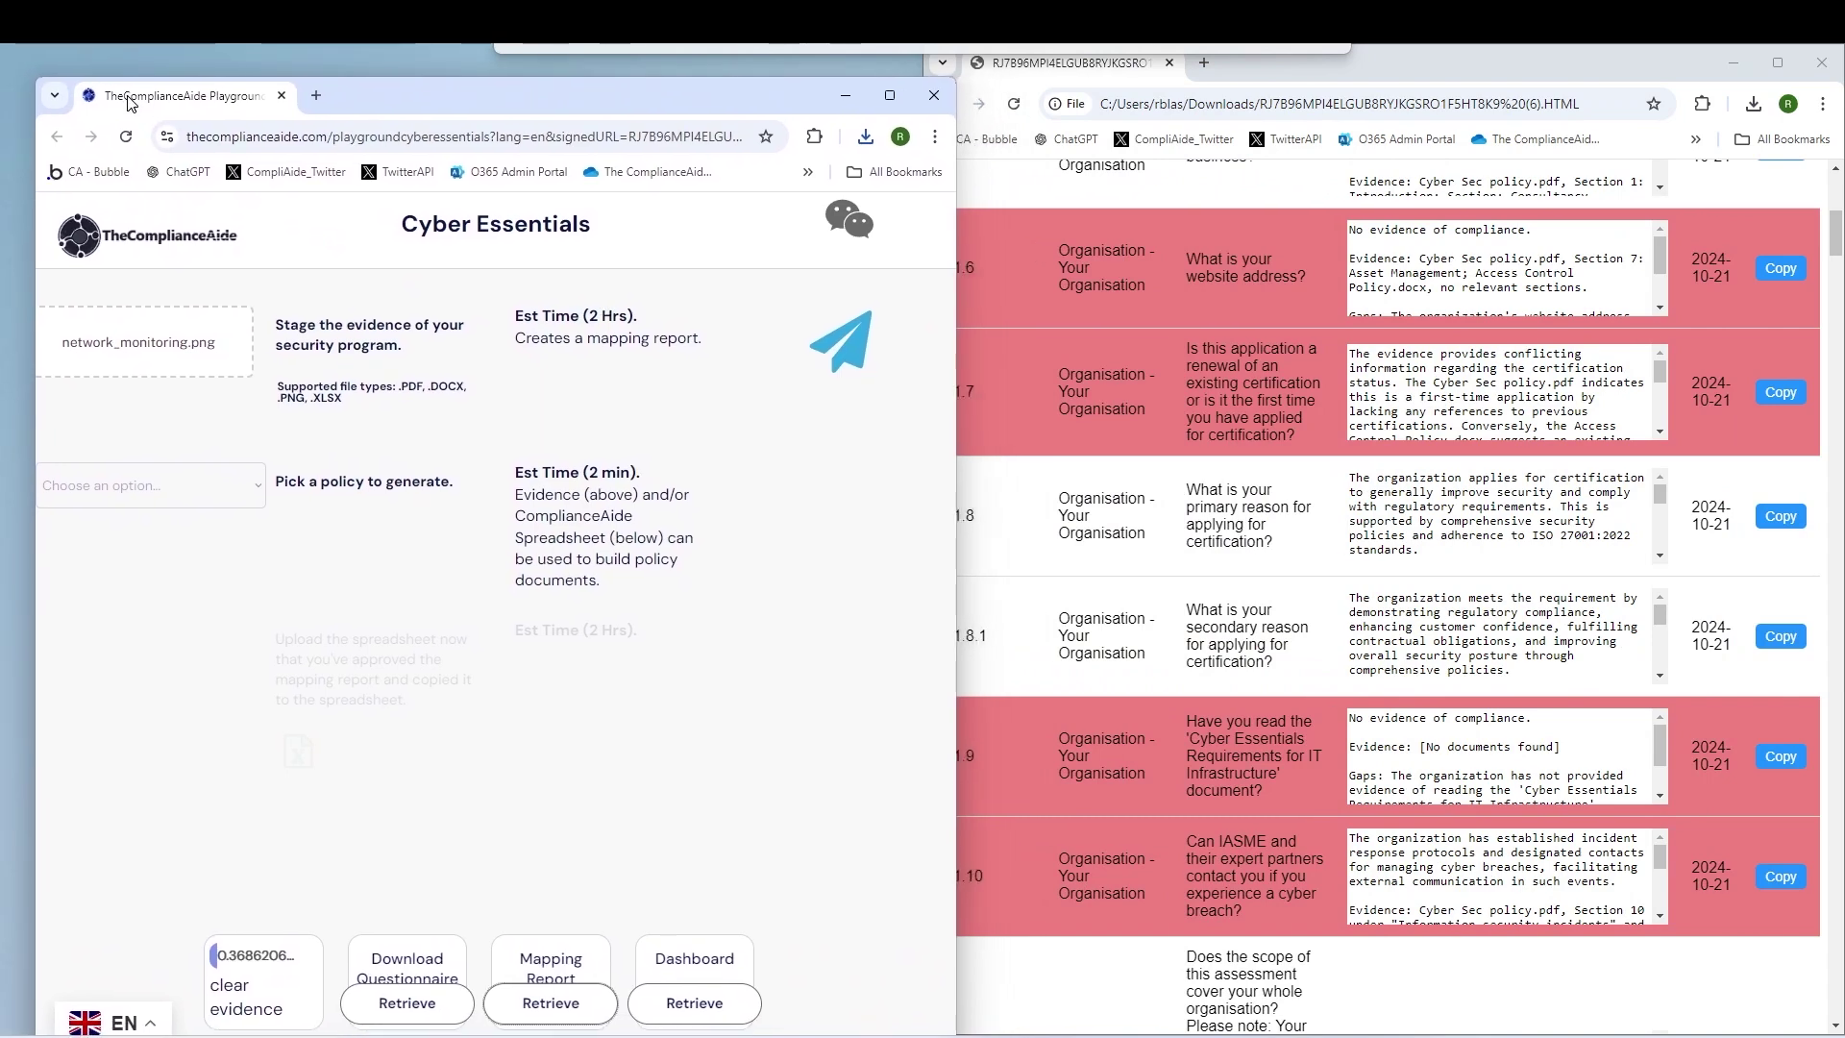
mouse_move(897, 96)
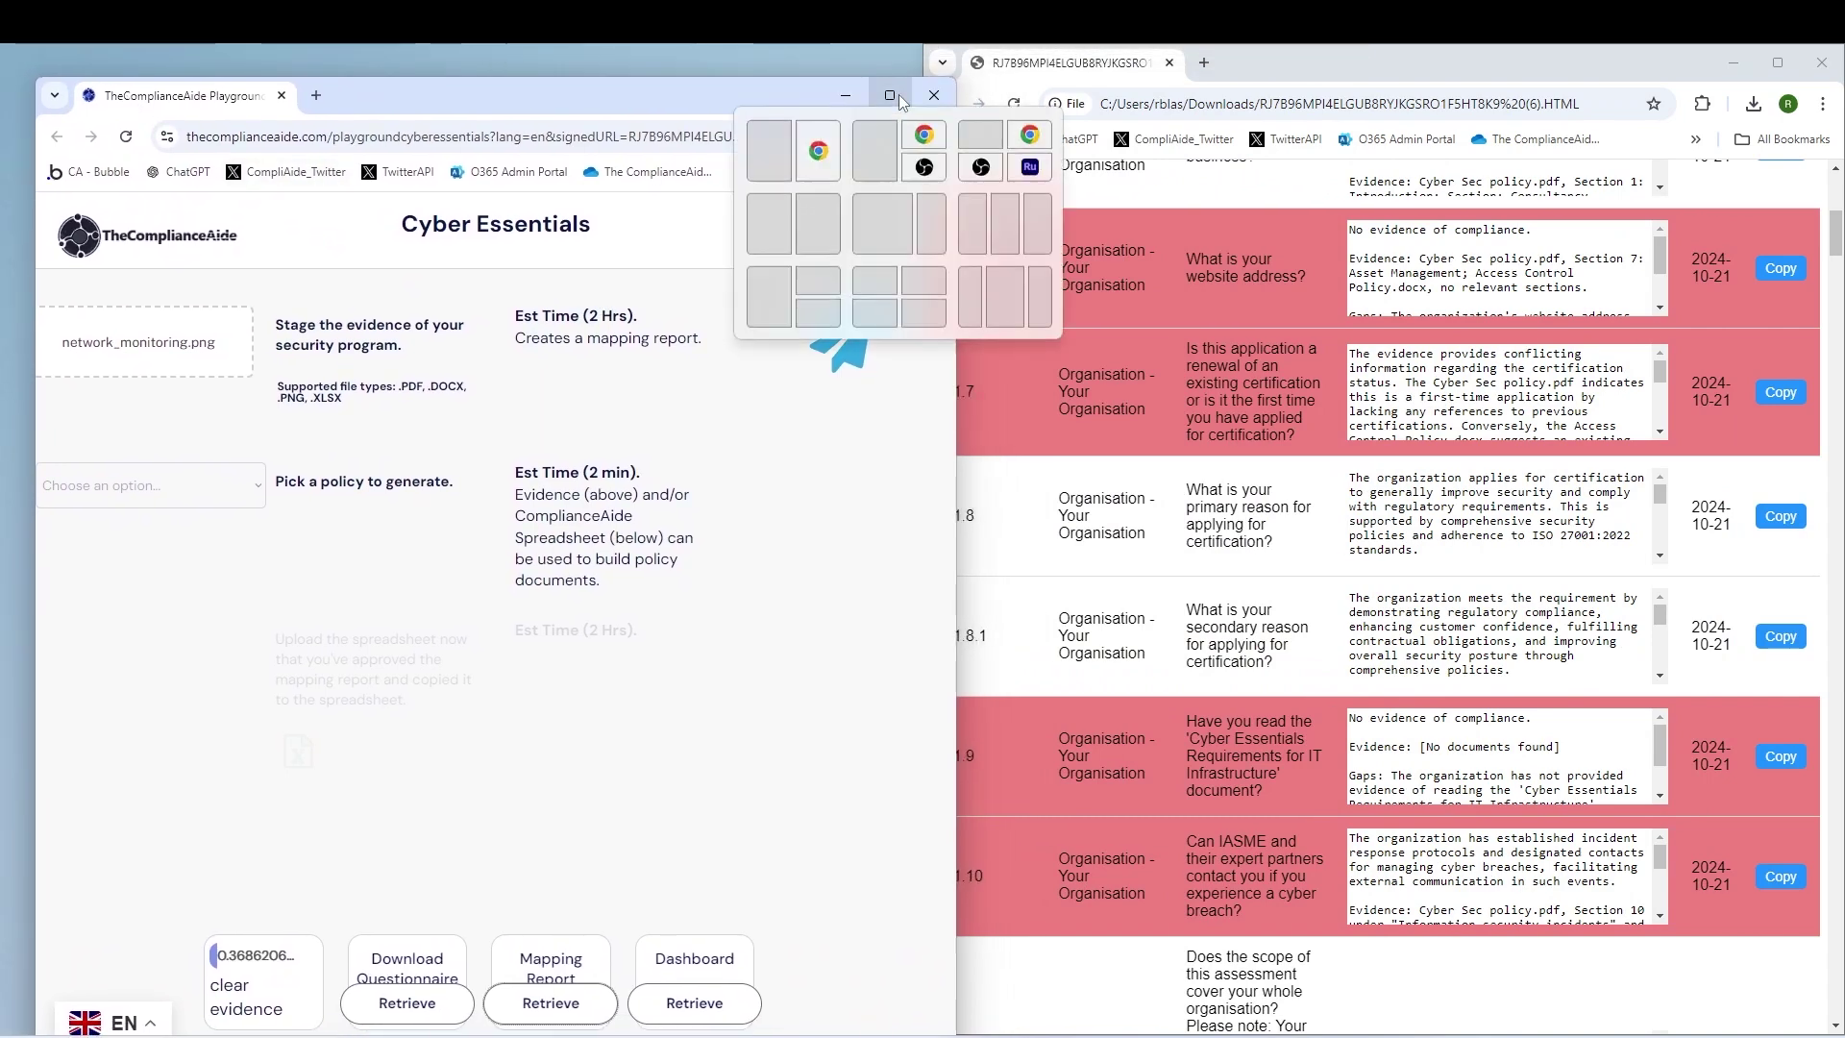
left_click(783, 206)
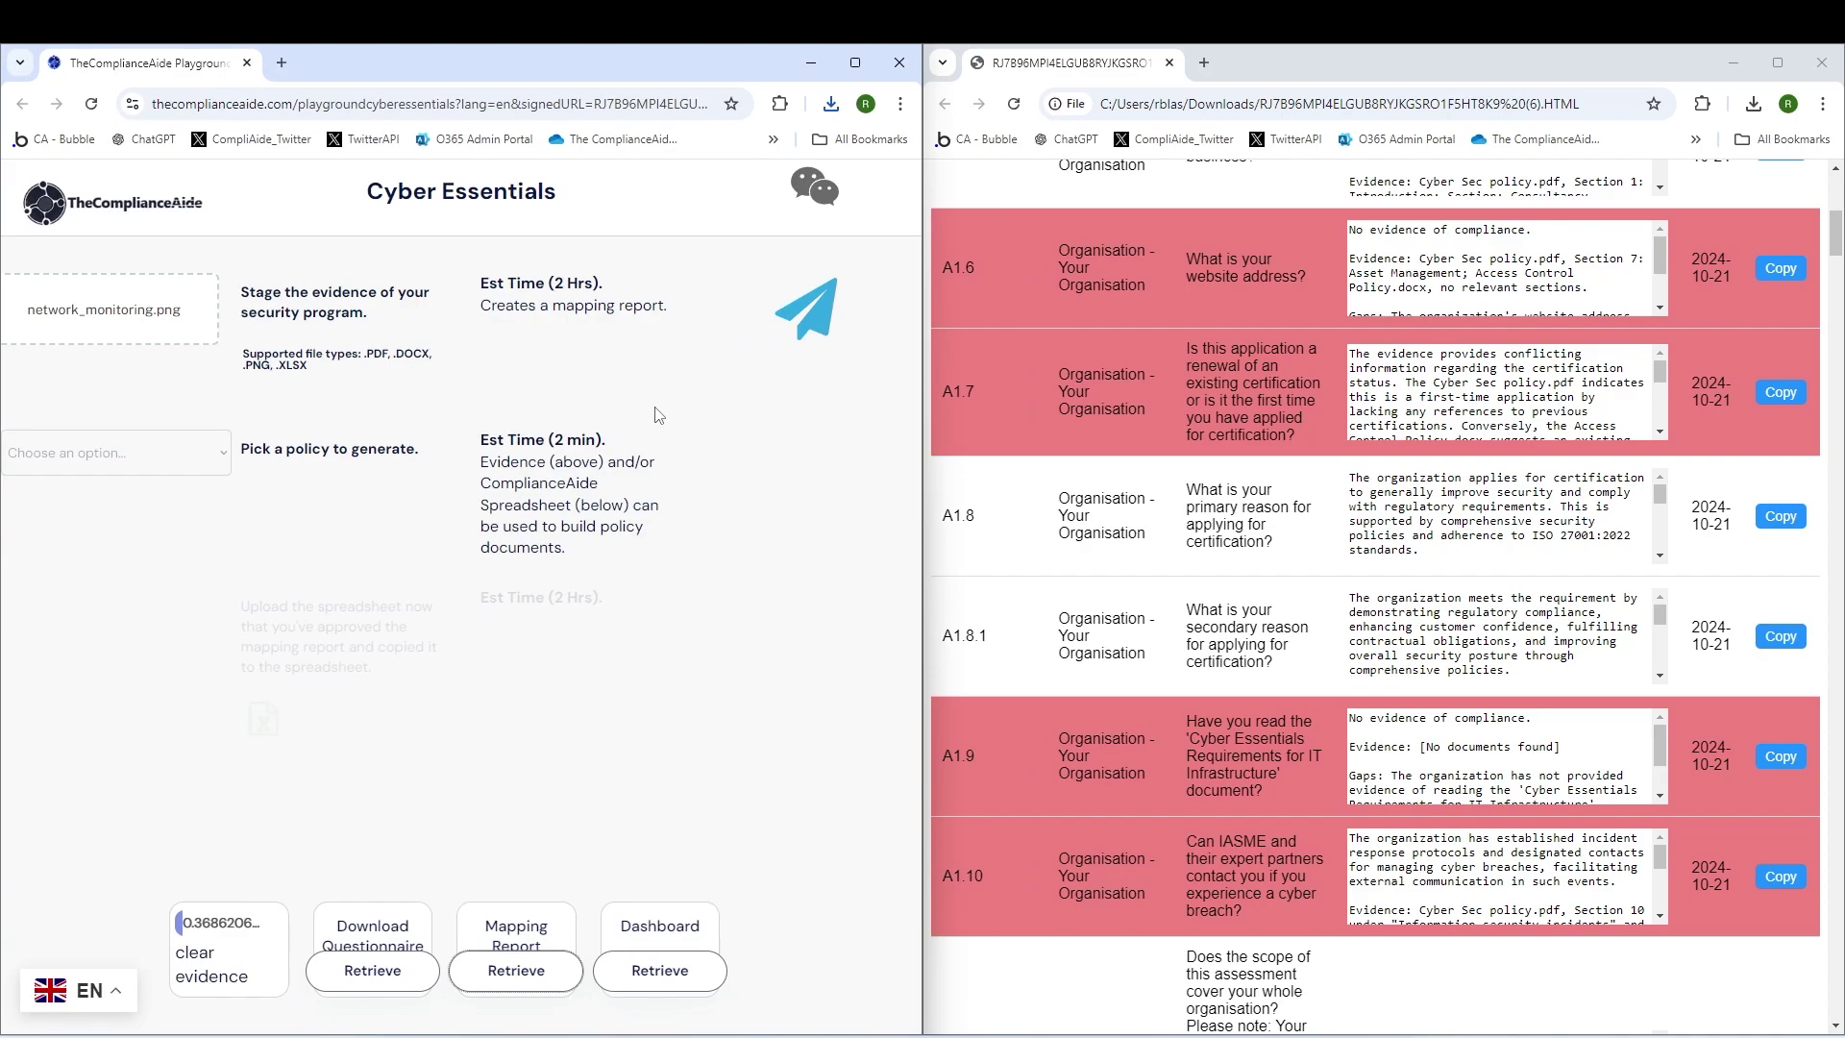
Step: Examine the mapping report's scope of assessment, insurance and firewall findings alongside the playground page
scroll(1744, 538, "down", 12)
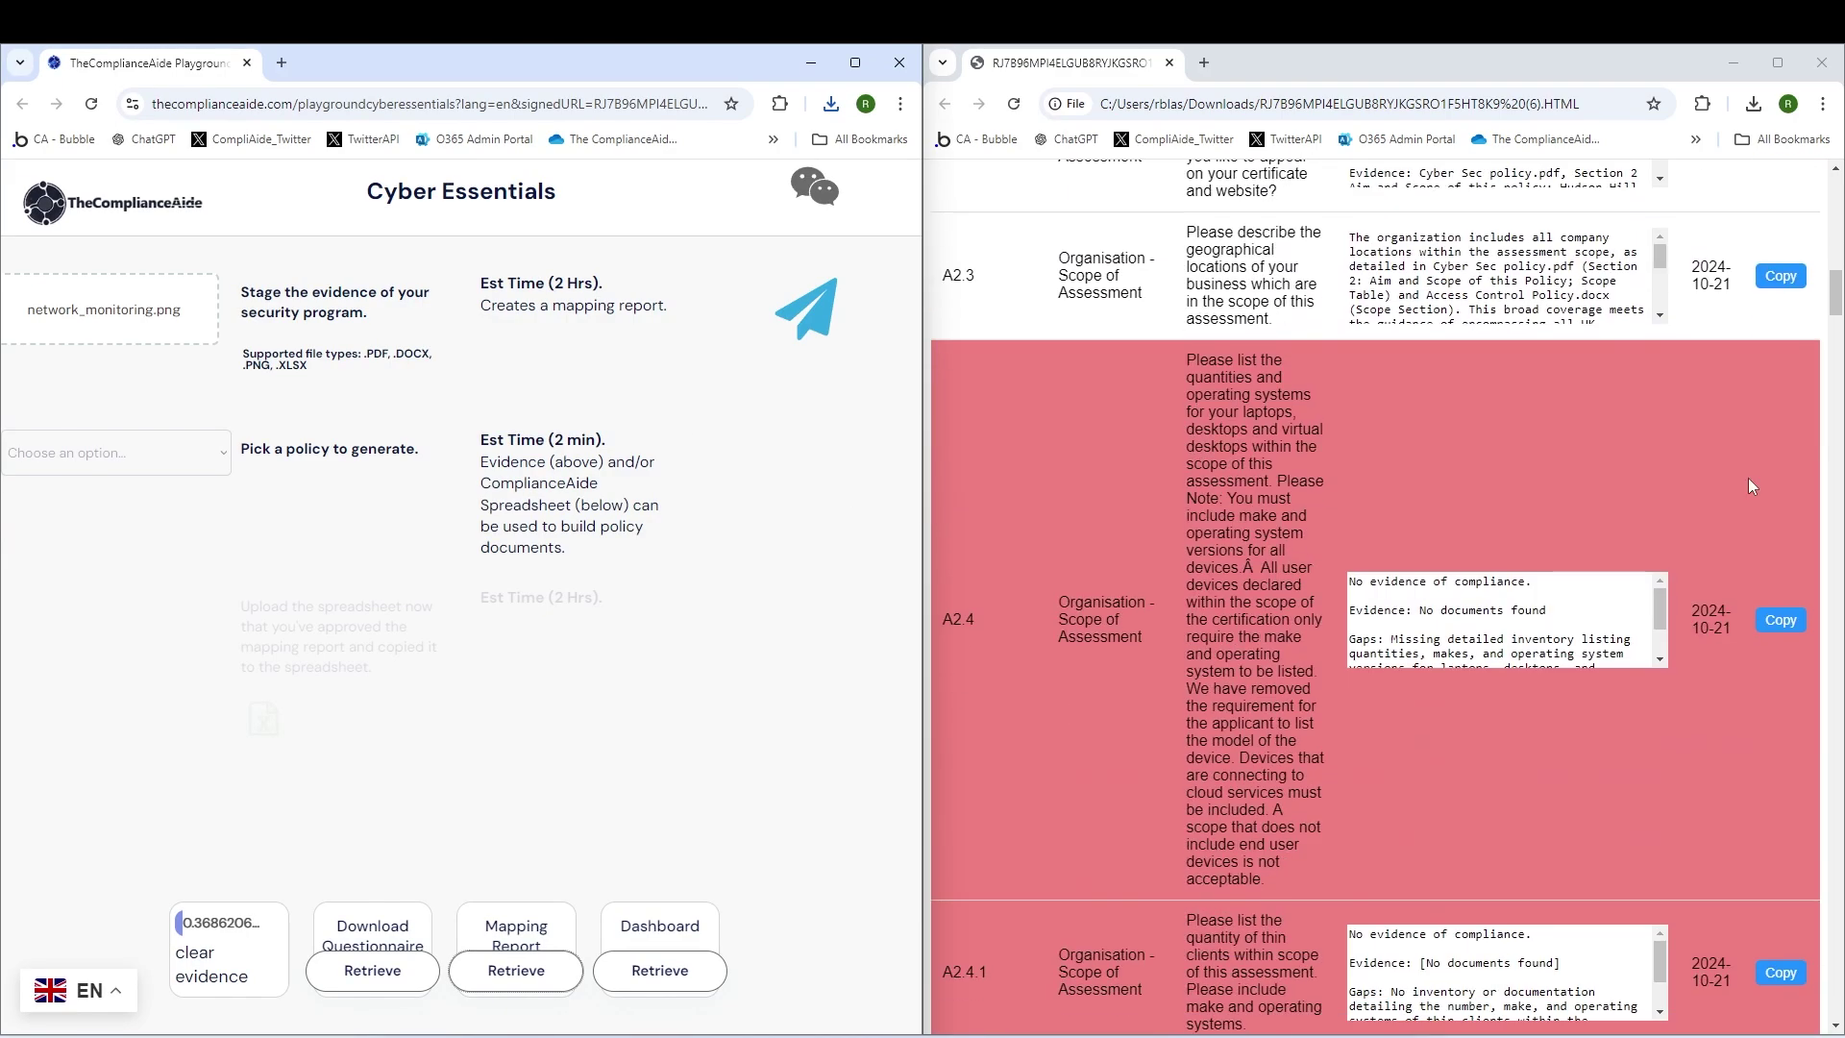
scroll(1749, 480, "down", 20)
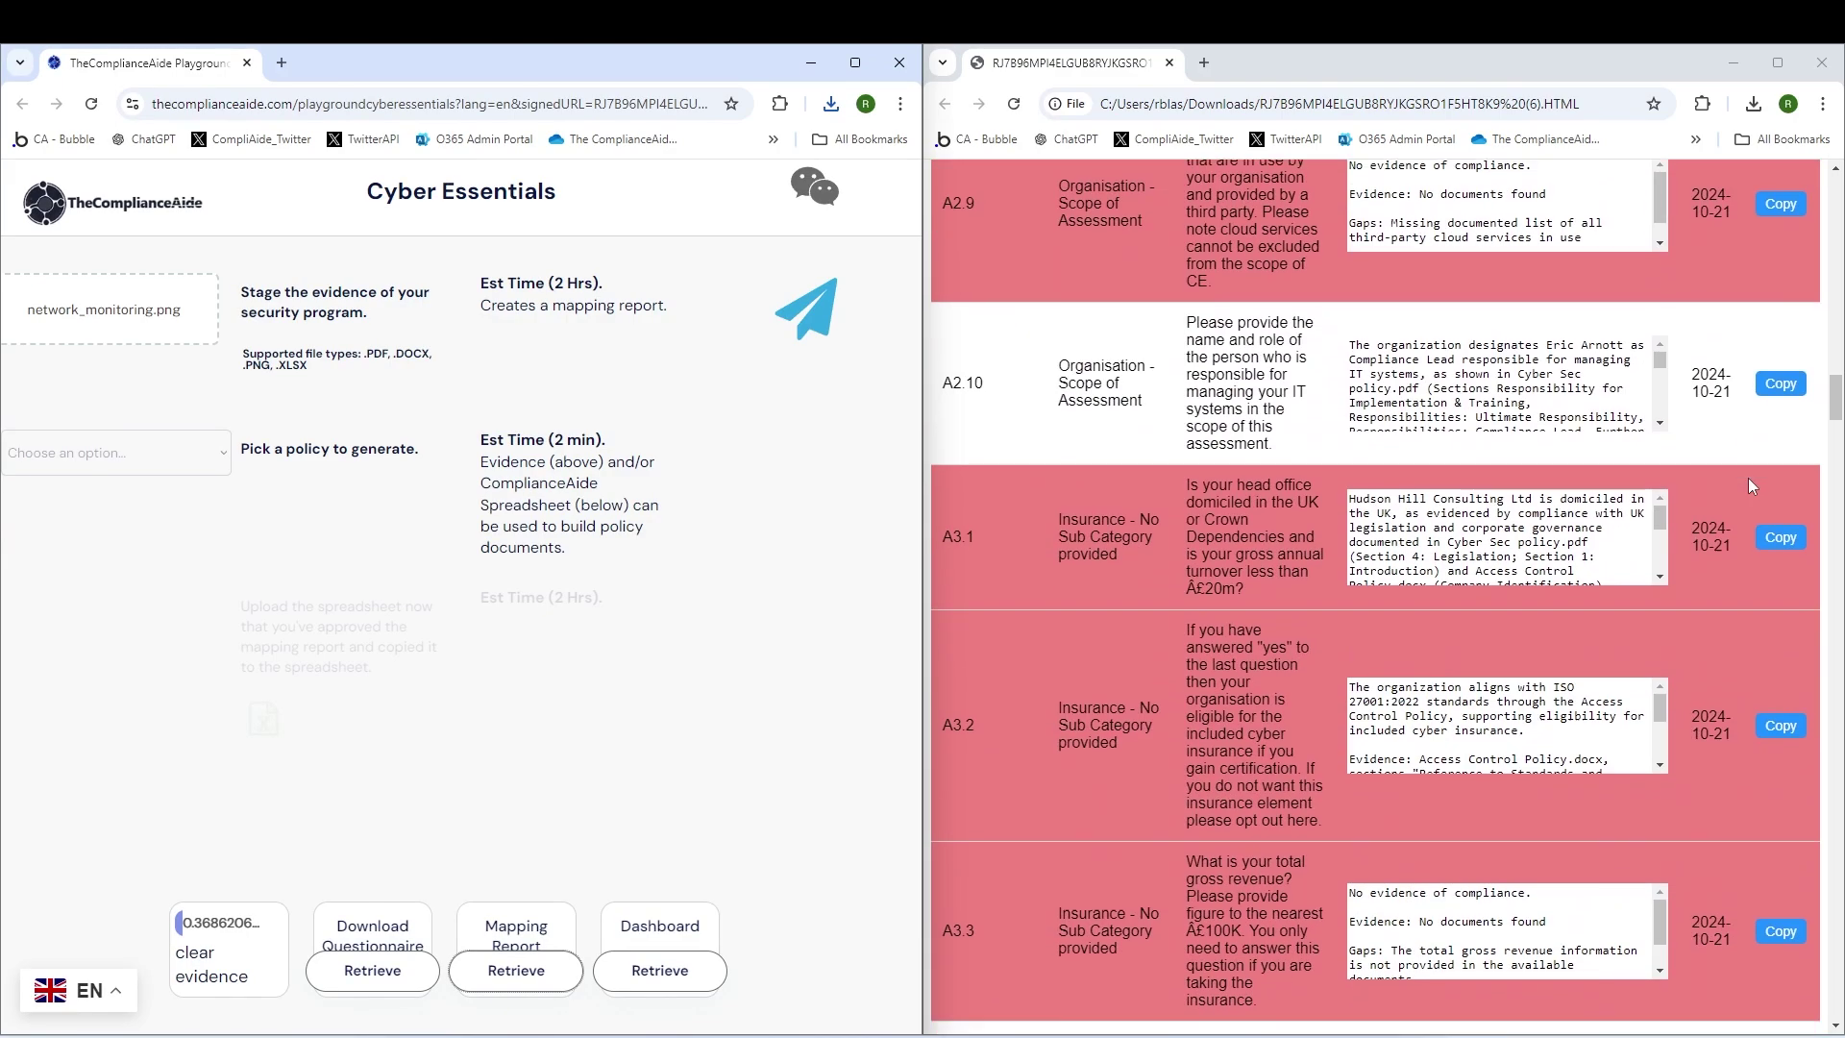
scroll(1749, 477, "down", 15)
scroll(1837, 495, "down", 4)
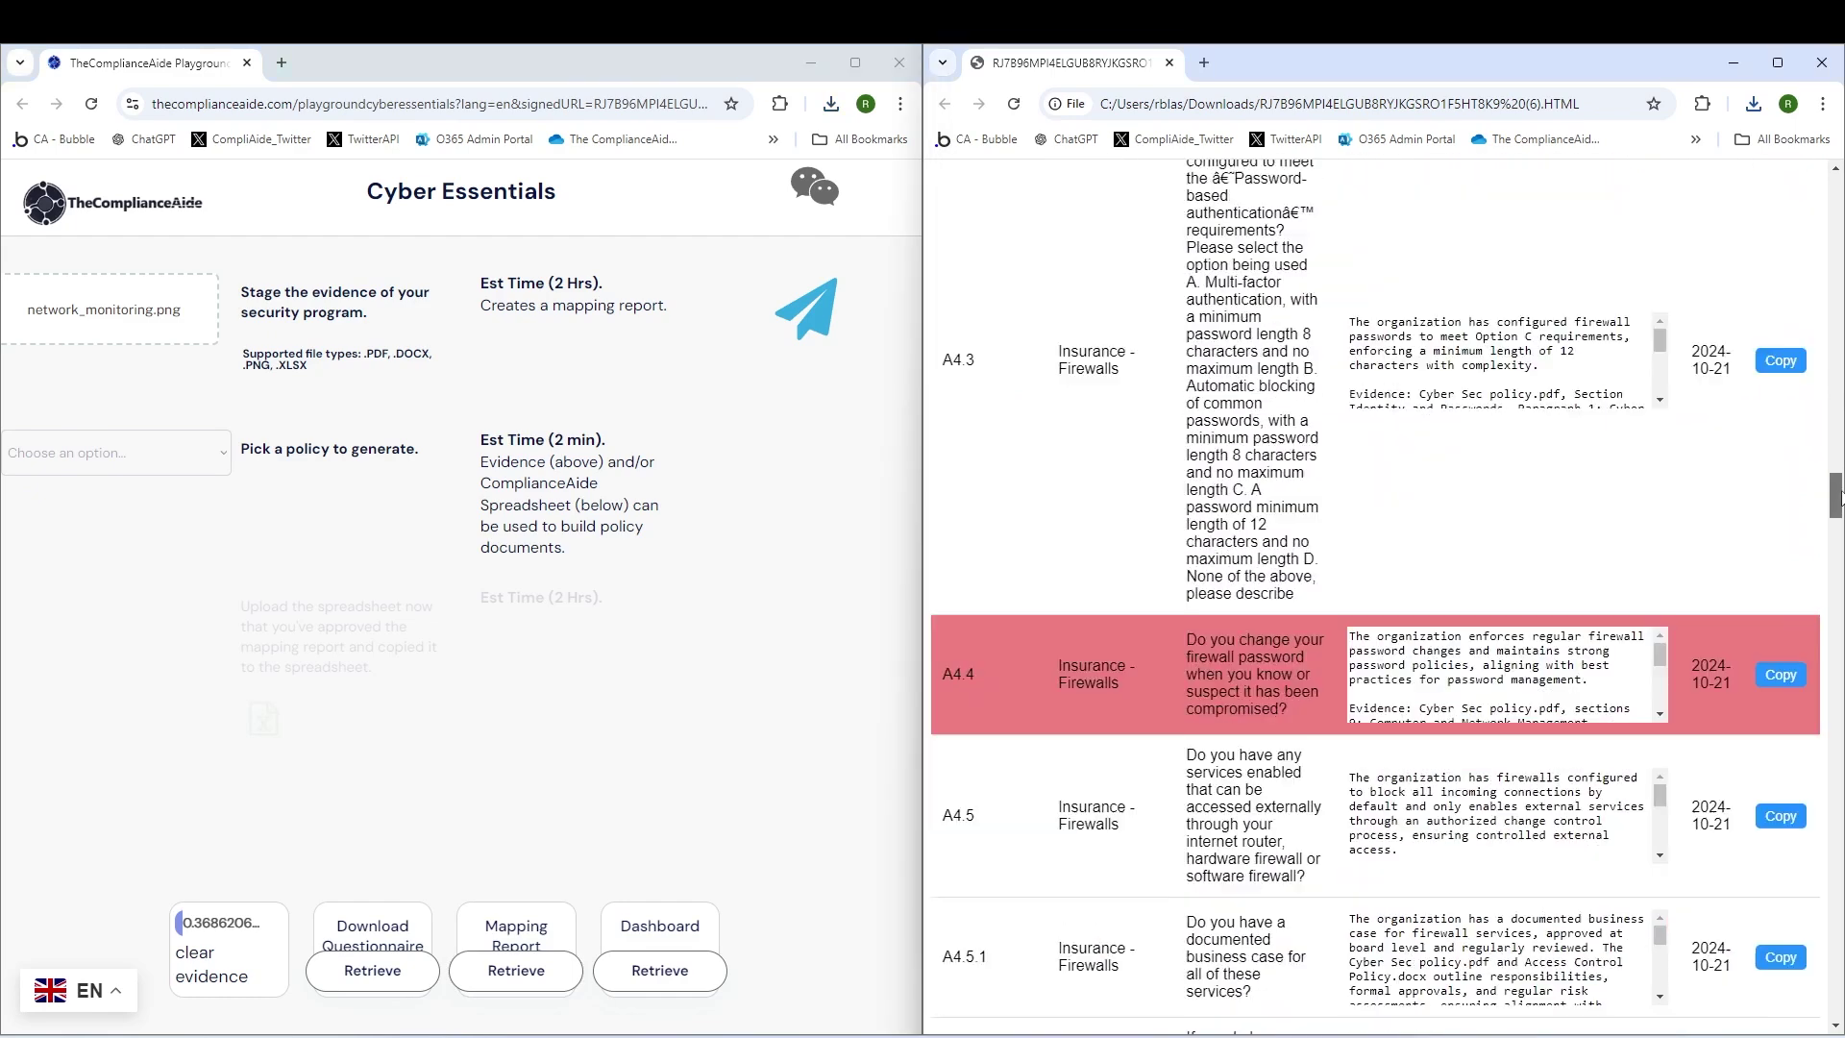
scroll(1837, 495, "down", 5)
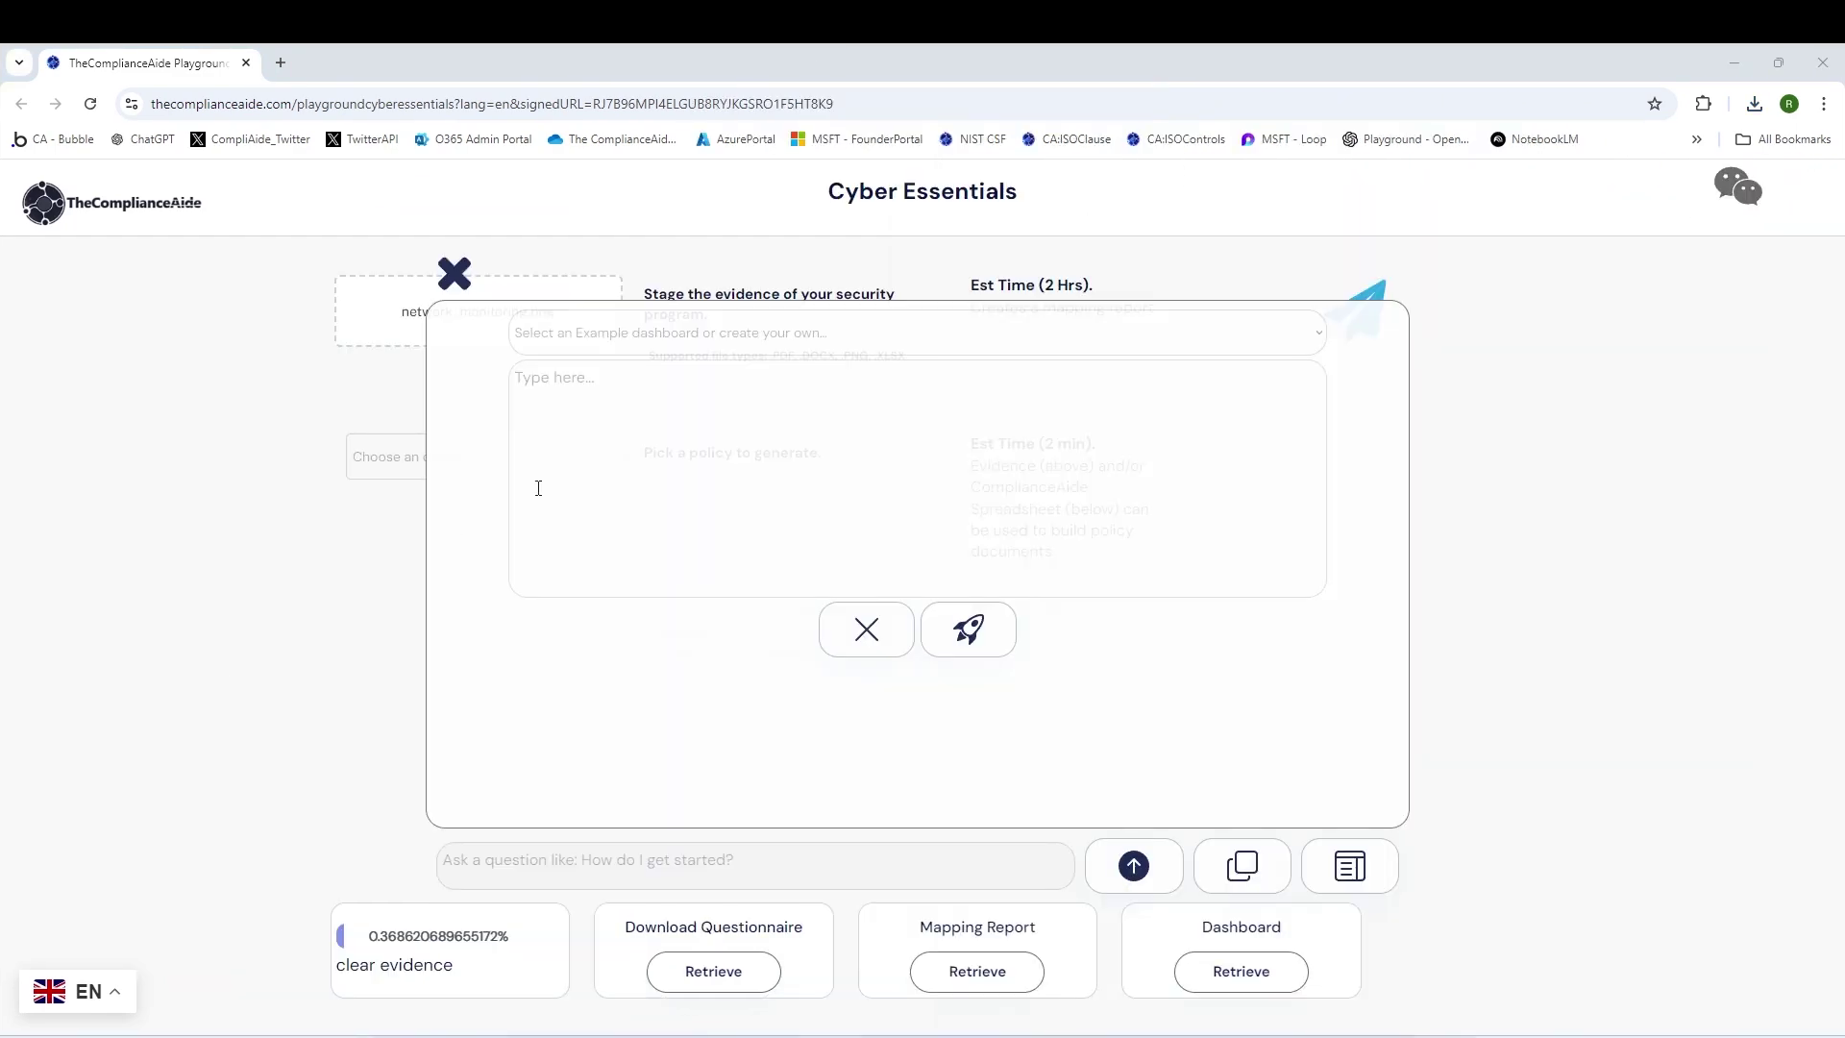
Step: Draft the custom dashboard prompt "create a dashboard that...." in the chat assistant's dashboard builder
type("c")
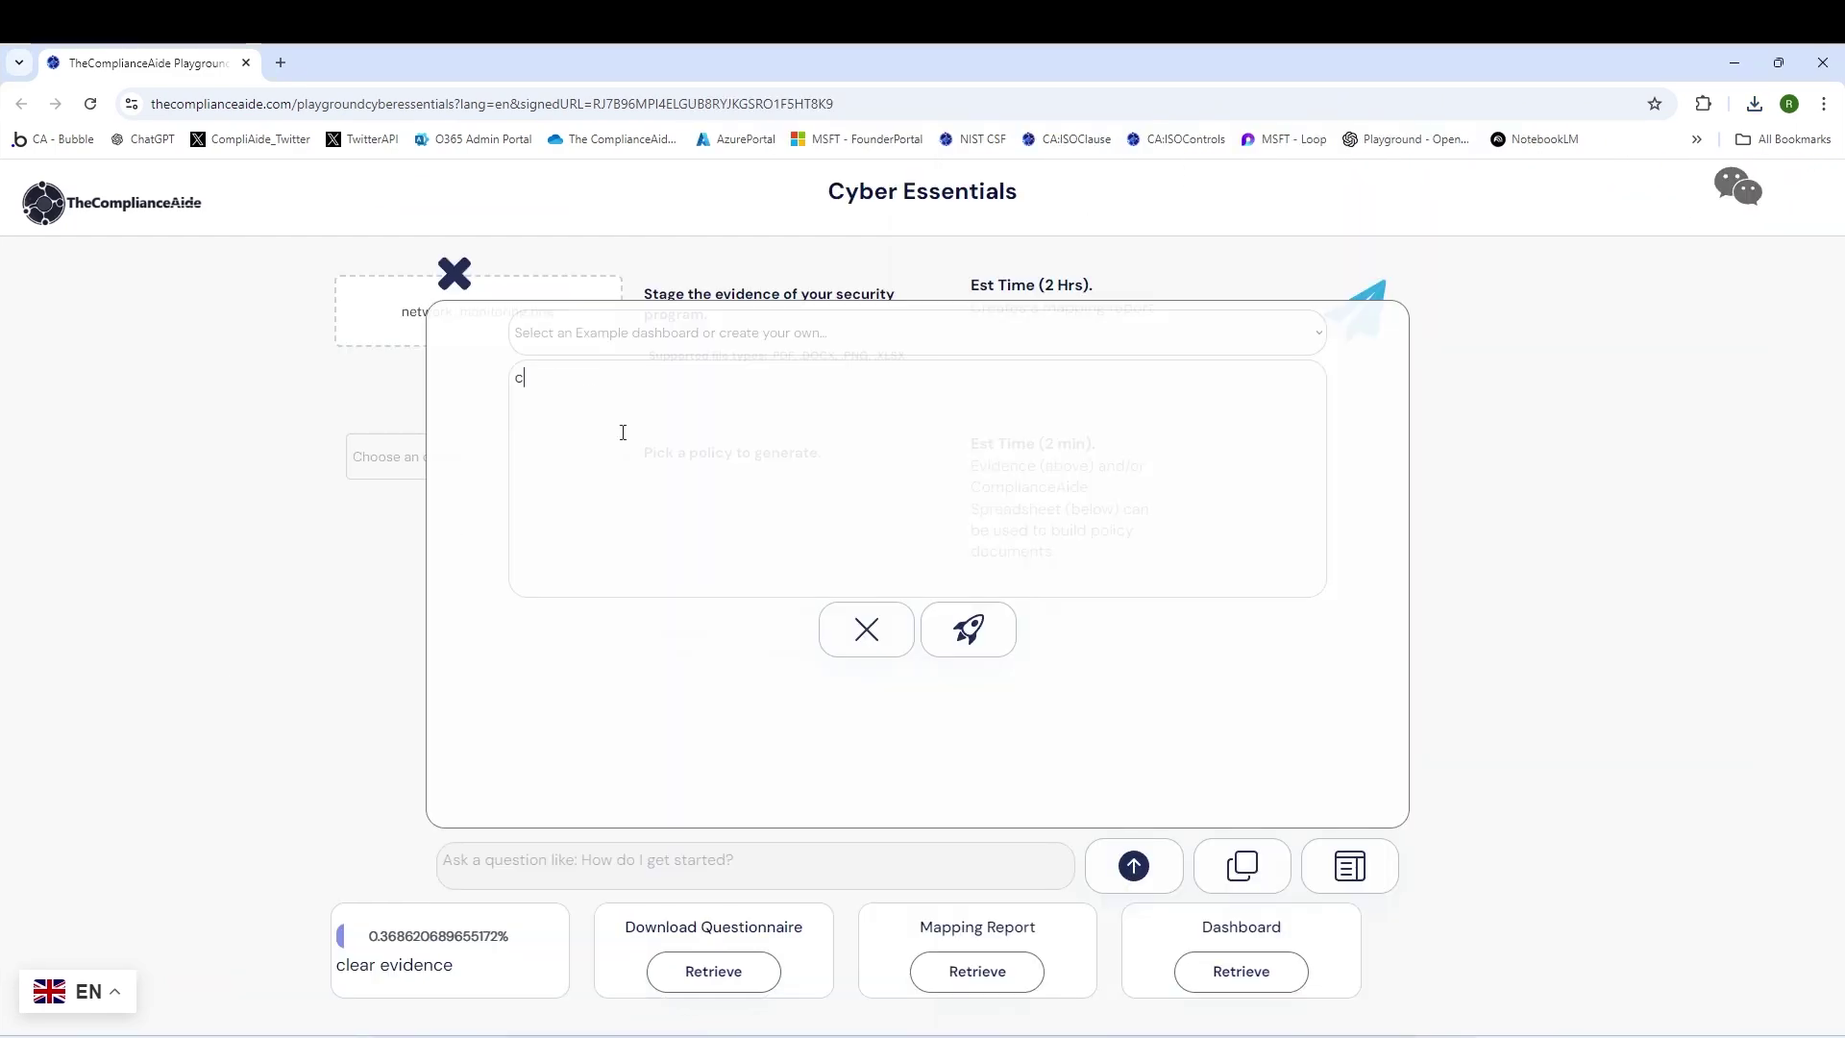
type("reate  a dashboard that....")
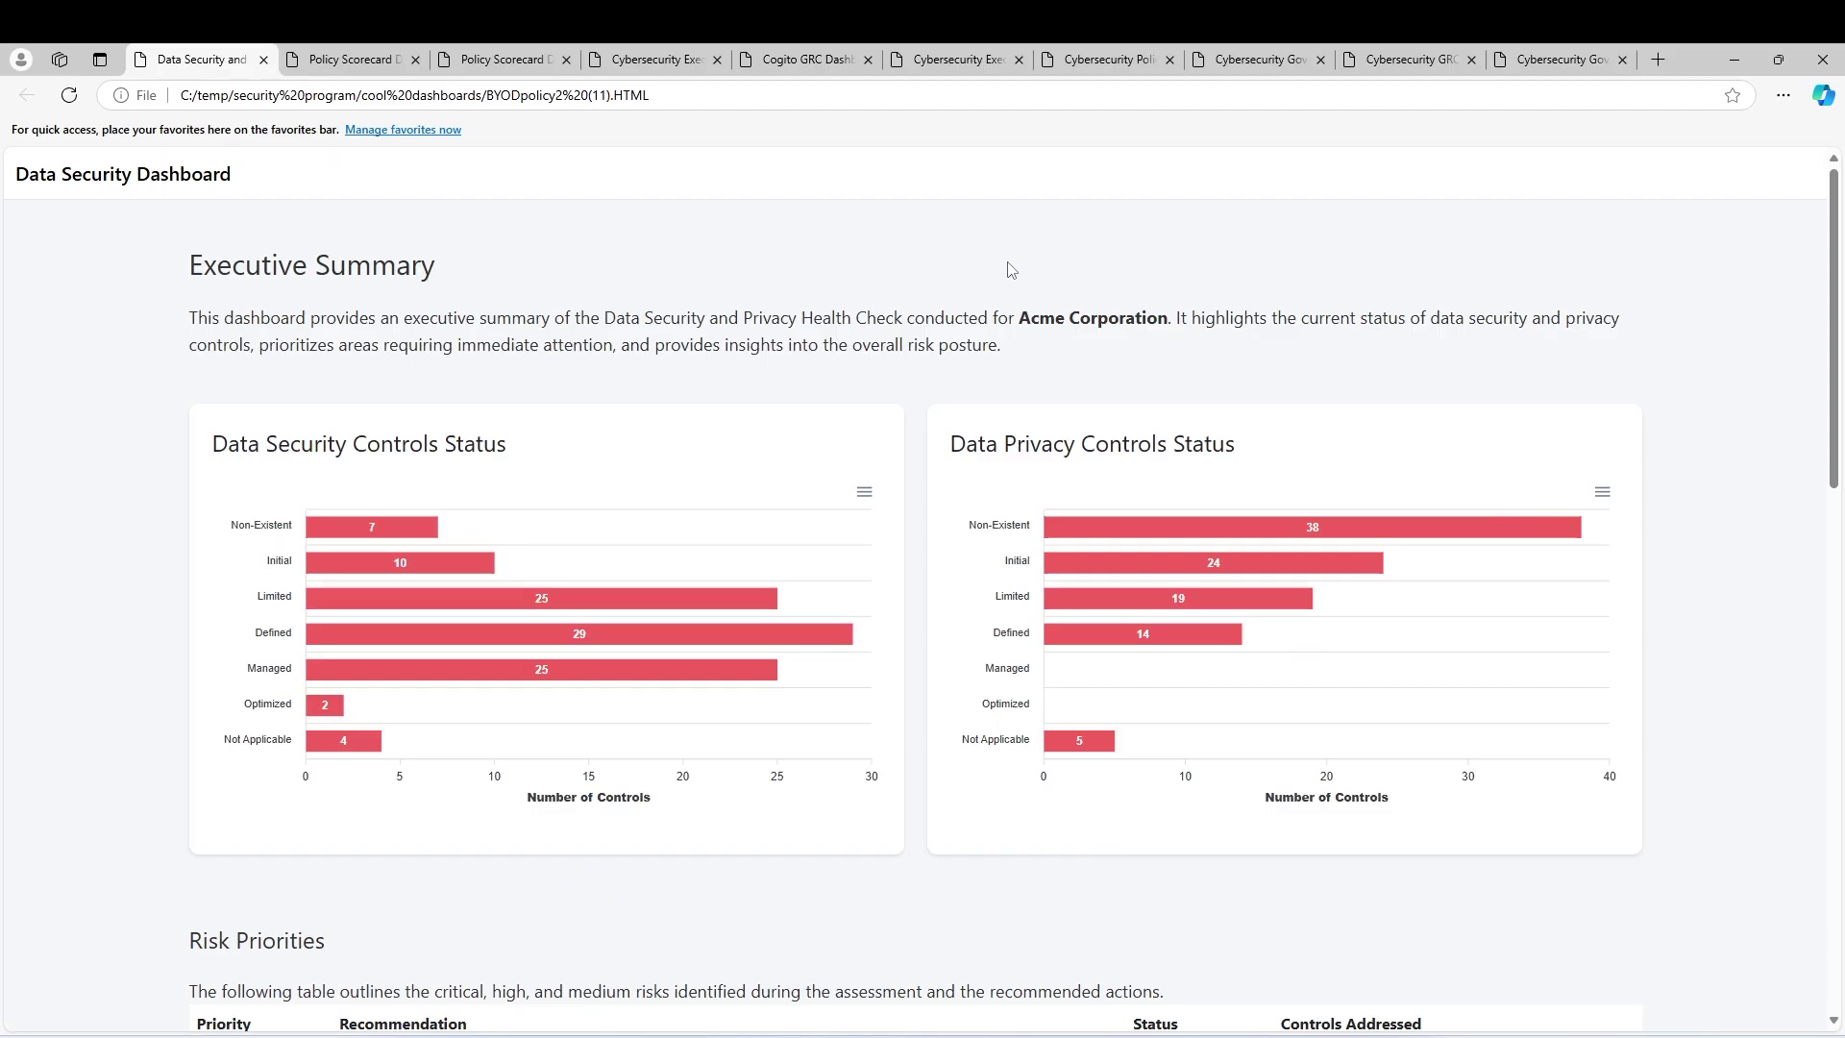
Step: Examine the sample Data Security Dashboard and both Policy Scorecard dashboards, including compliance by framework and the detailed analysis
scroll(997, 300, "down", 15)
key("ctrl+Tab")
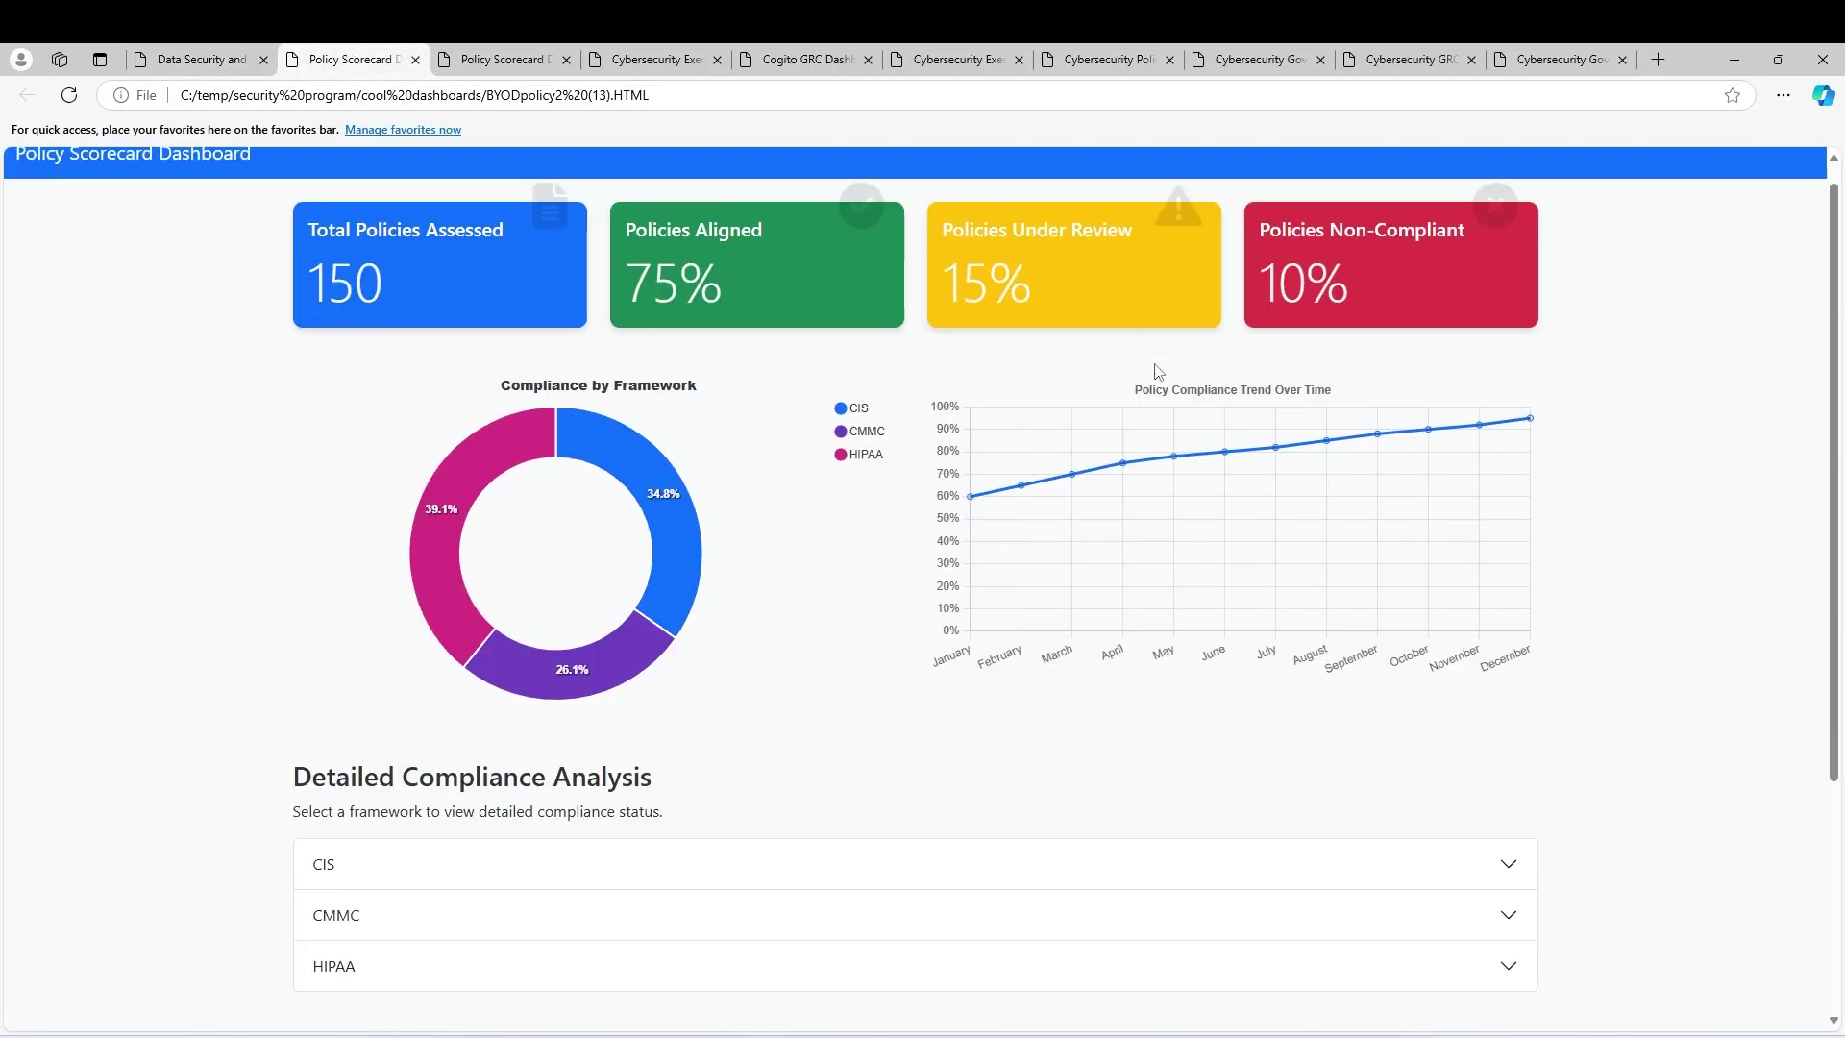
scroll(961, 375, "down", 3)
left_click(480, 56)
Step: Review the Cybersecurity Executive Overview Dashboard and the Cogito GRC dashboard down to its detailed controls assessment
left_click(649, 60)
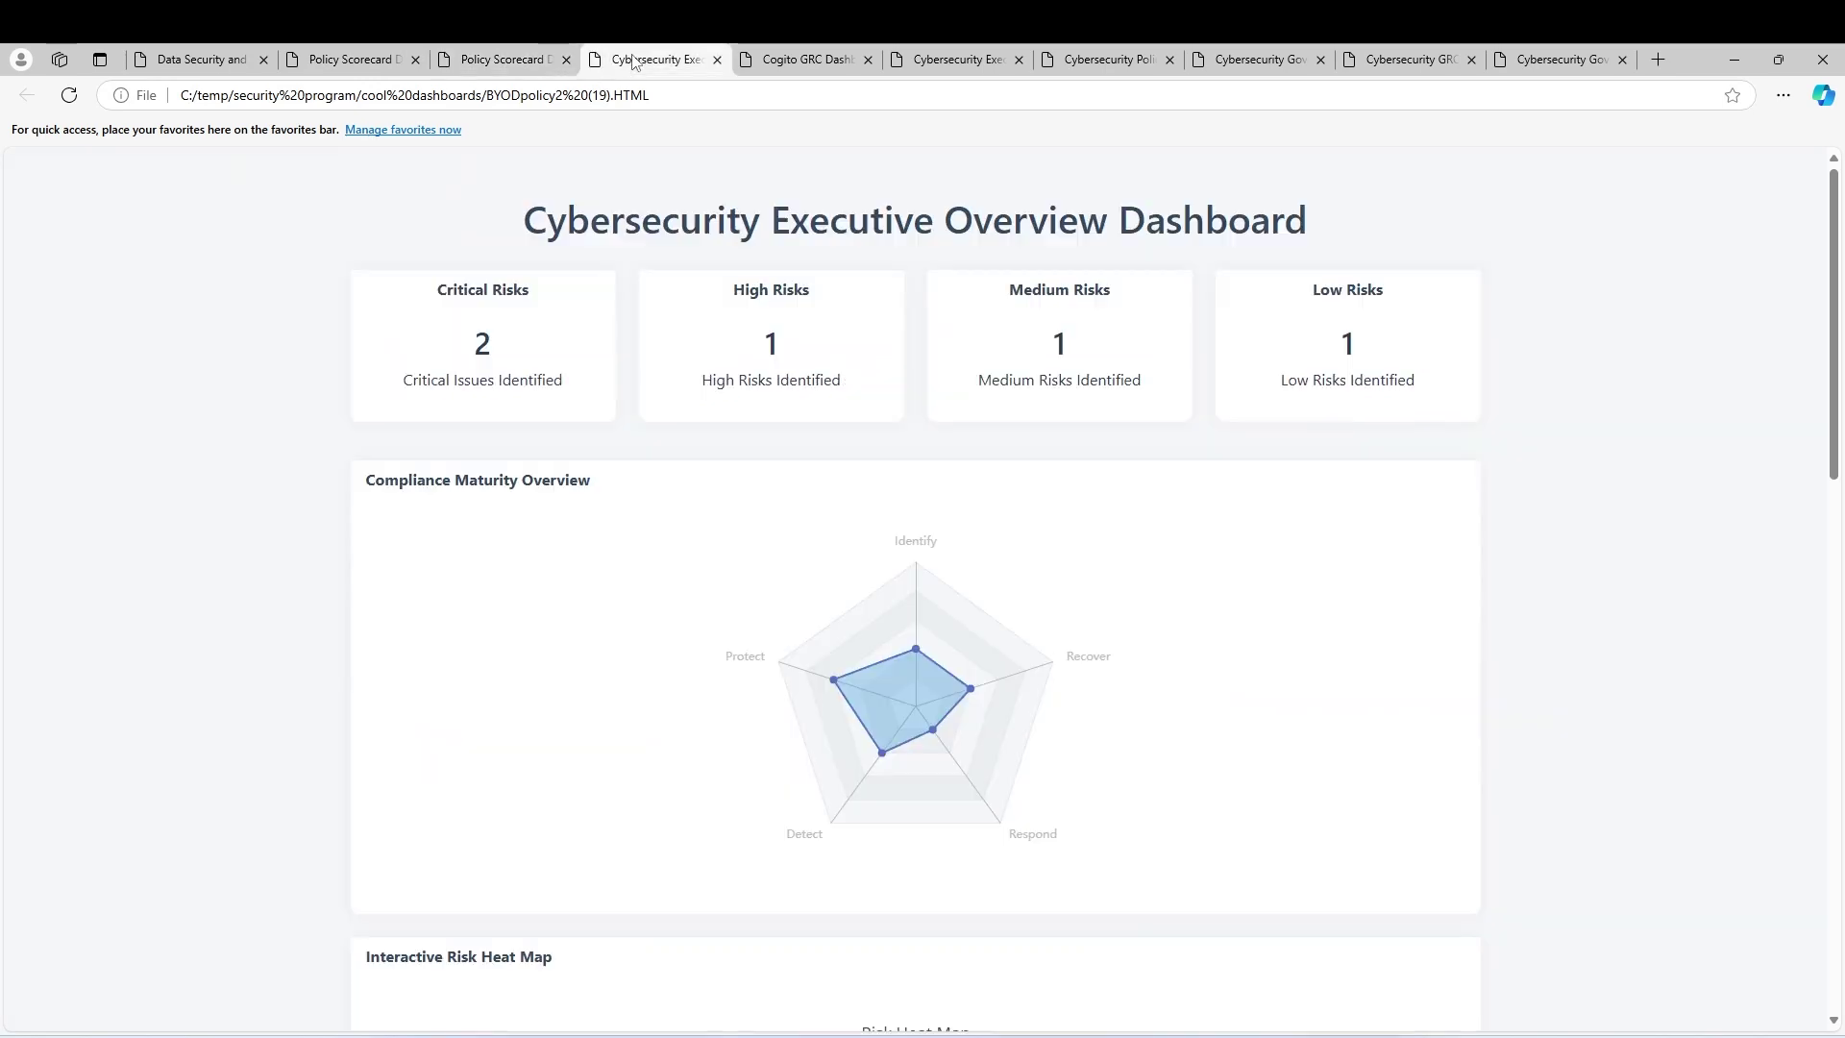
scroll(1023, 286, "down", 10)
key("ctrl+Tab")
scroll(947, 279, "down", 5)
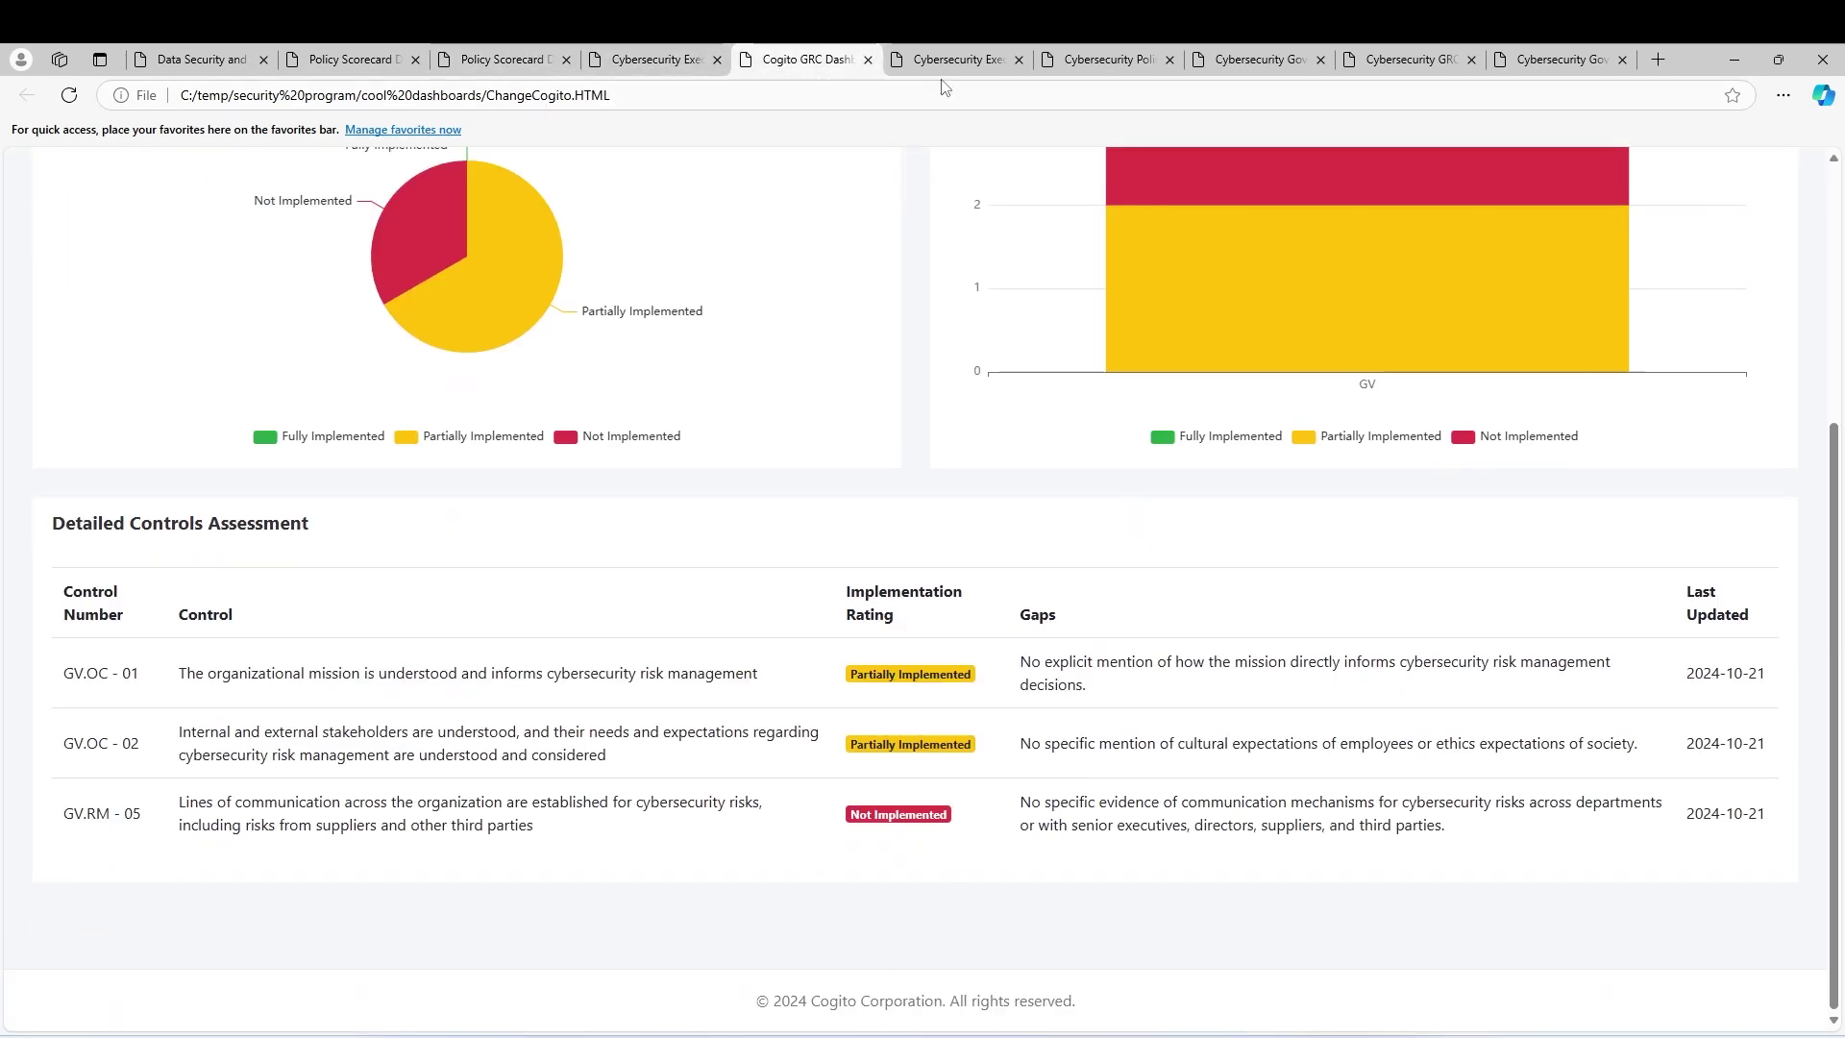
Step: Look through the second cybersecurity executive dashboard and the cybersecurity policy dashboard's policies to create and compliance overview
key("ctrl+Tab")
left_click(1064, 64)
scroll(1149, 346, "down", 10)
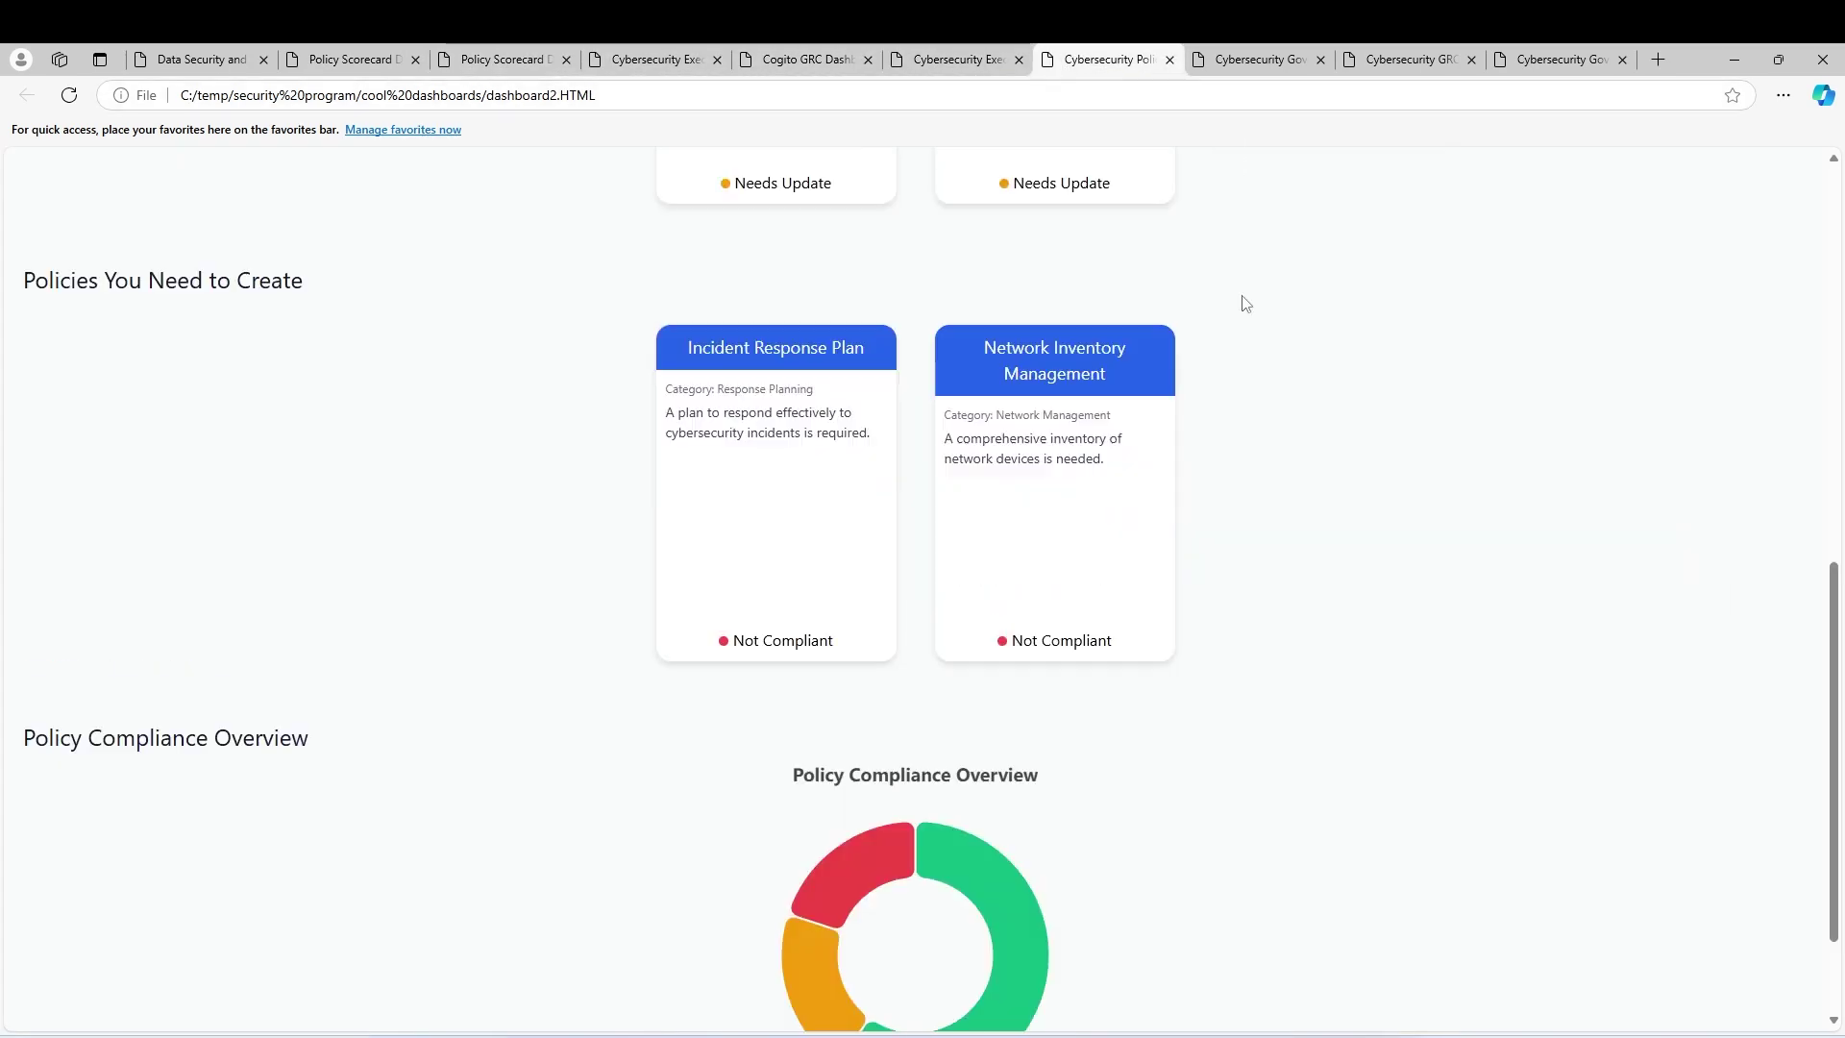
Step: Examine the Cybersecurity Governance Risk and Compliance Dashboard, including the implementation ratings in its controls table
key("ctrl+Tab")
scroll(1292, 367, "down", 8)
scroll(1292, 367, "down", 10)
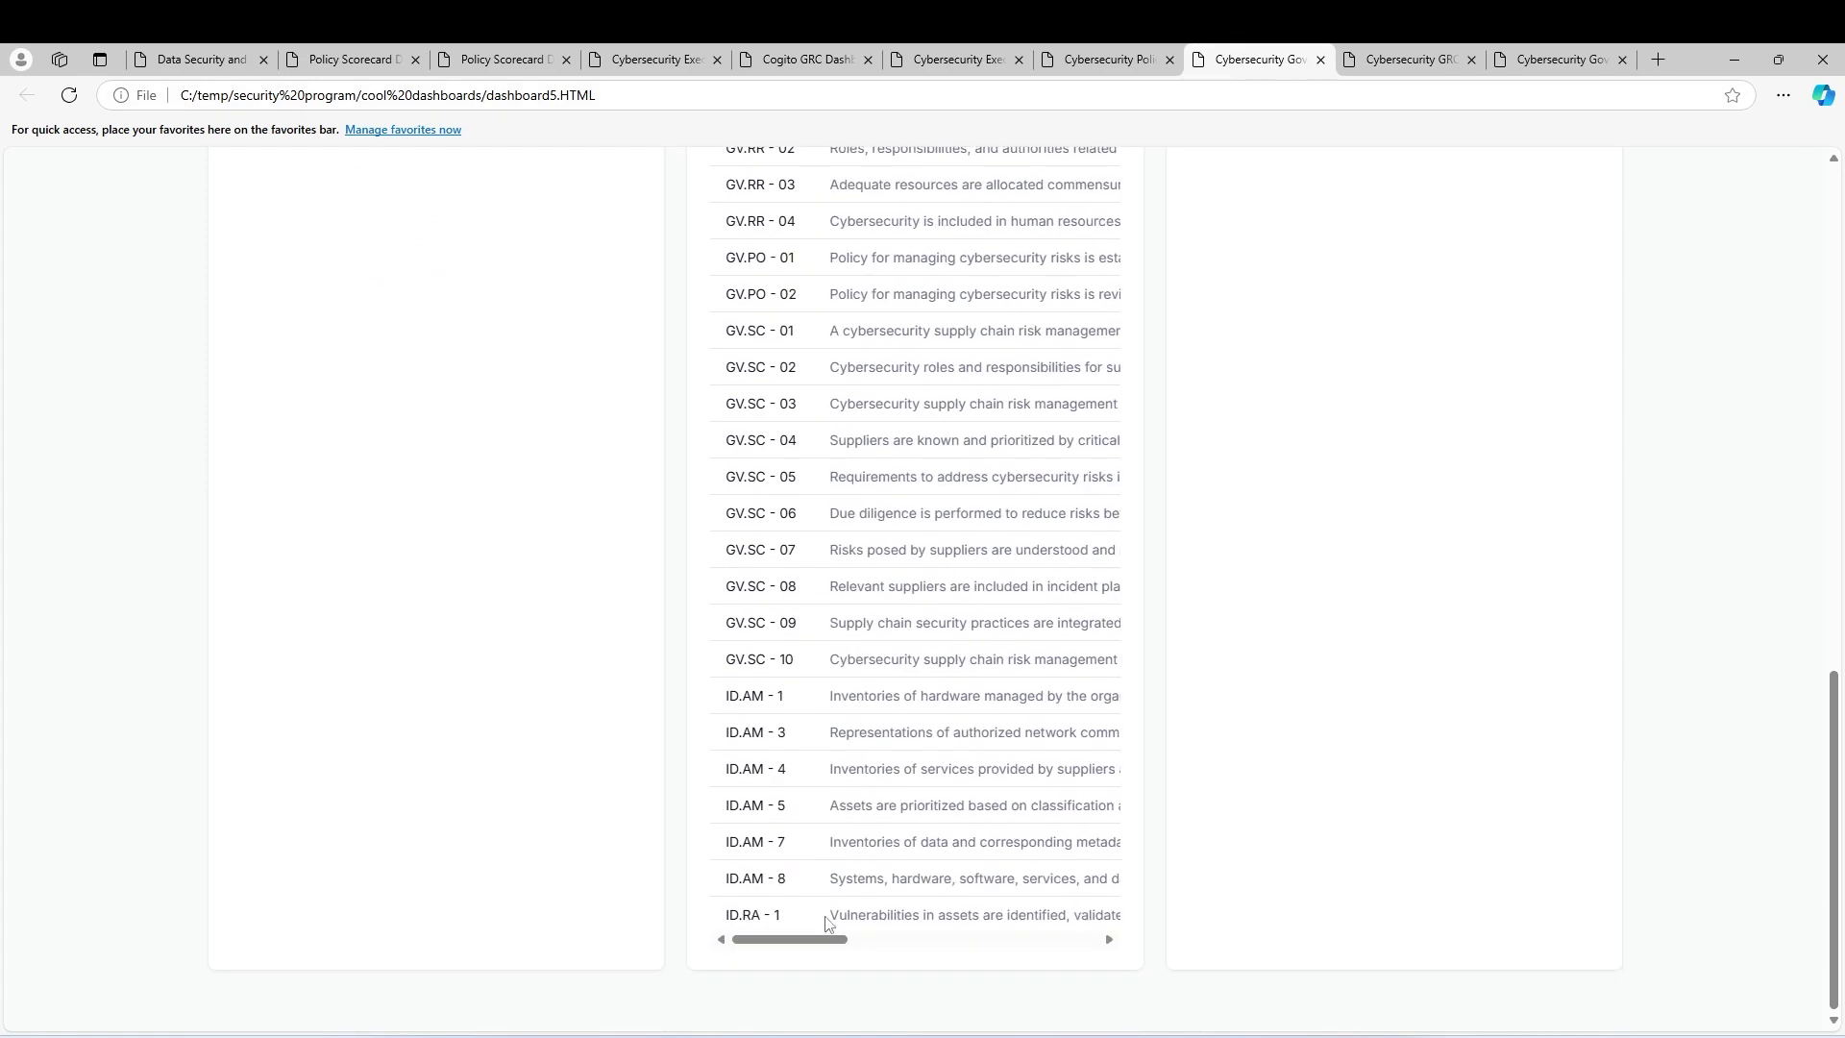
scroll(1169, 855, "right", 6)
scroll(1160, 827, "up", 12)
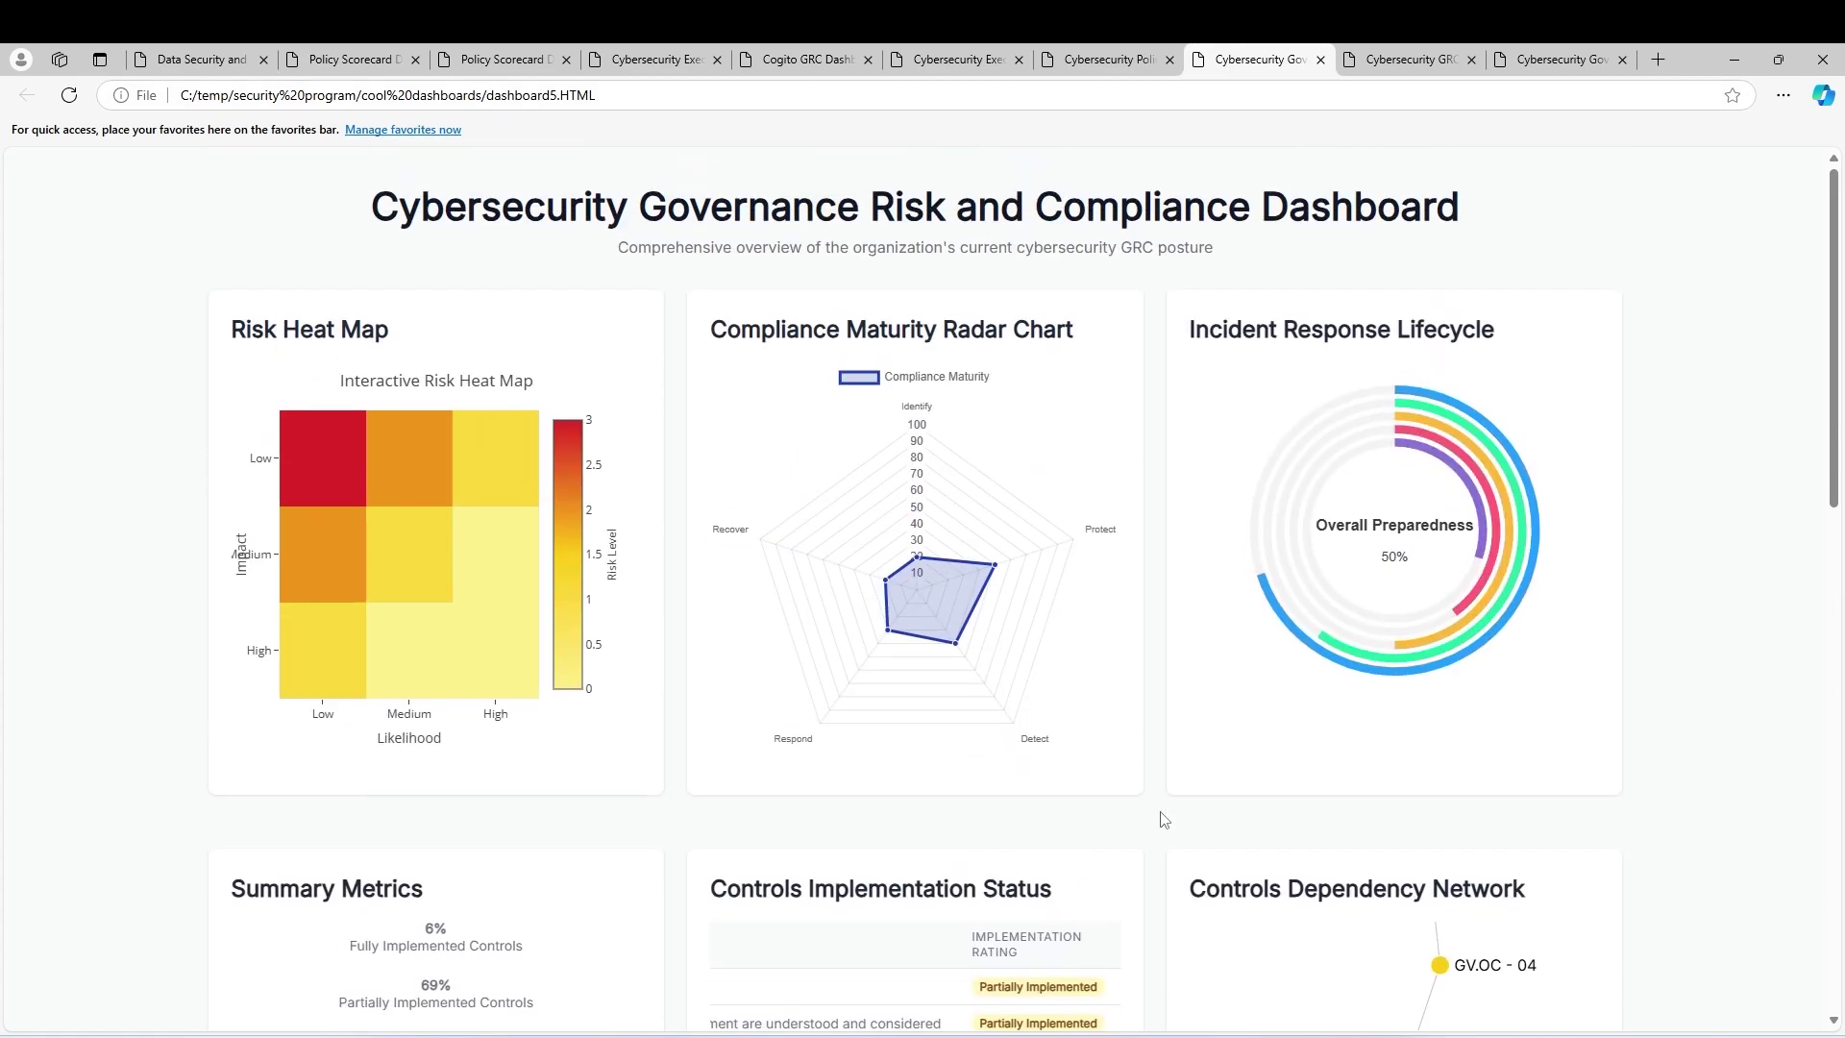
Step: Review the Cybersecurity GRC Dashboard's audit findings and the last cybersecurity governance sample dashboard
key("ctrl+Tab")
scroll(1304, 558, "down", 5)
scroll(1304, 558, "down", 5)
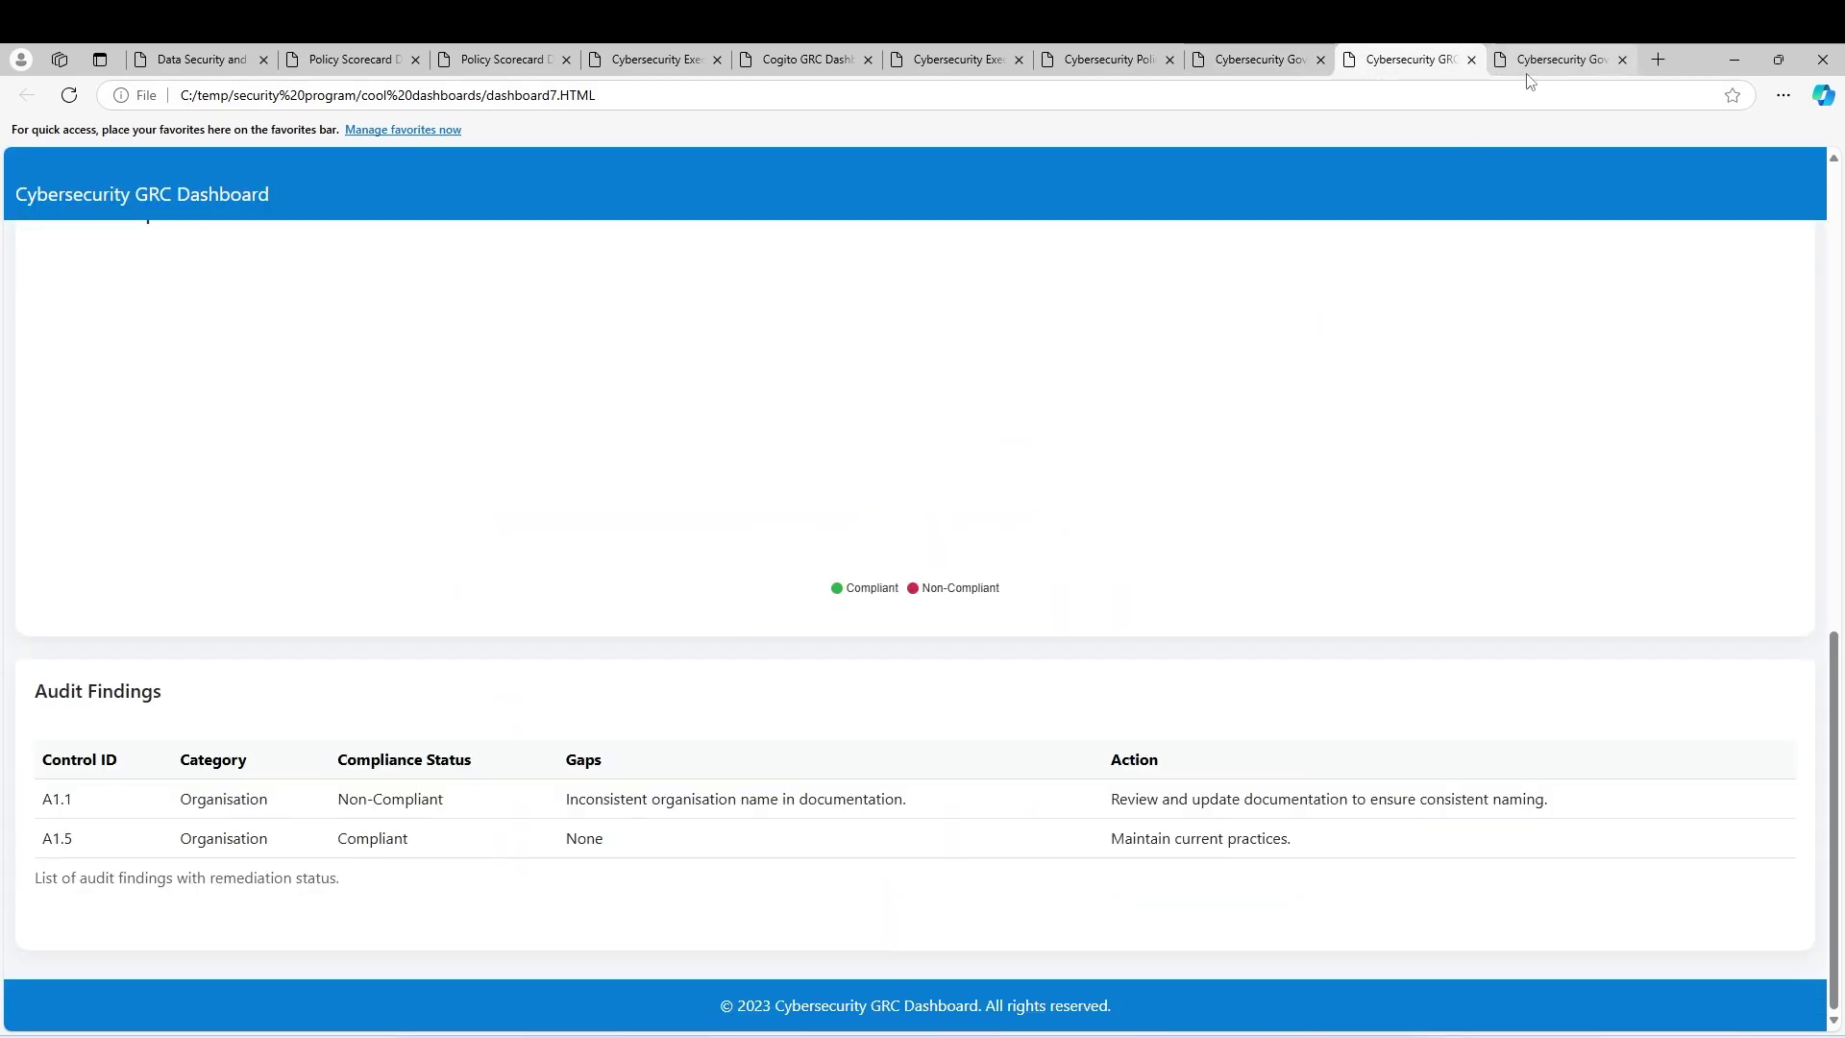
key("ctrl+Tab")
scroll(1458, 461, "down", 10)
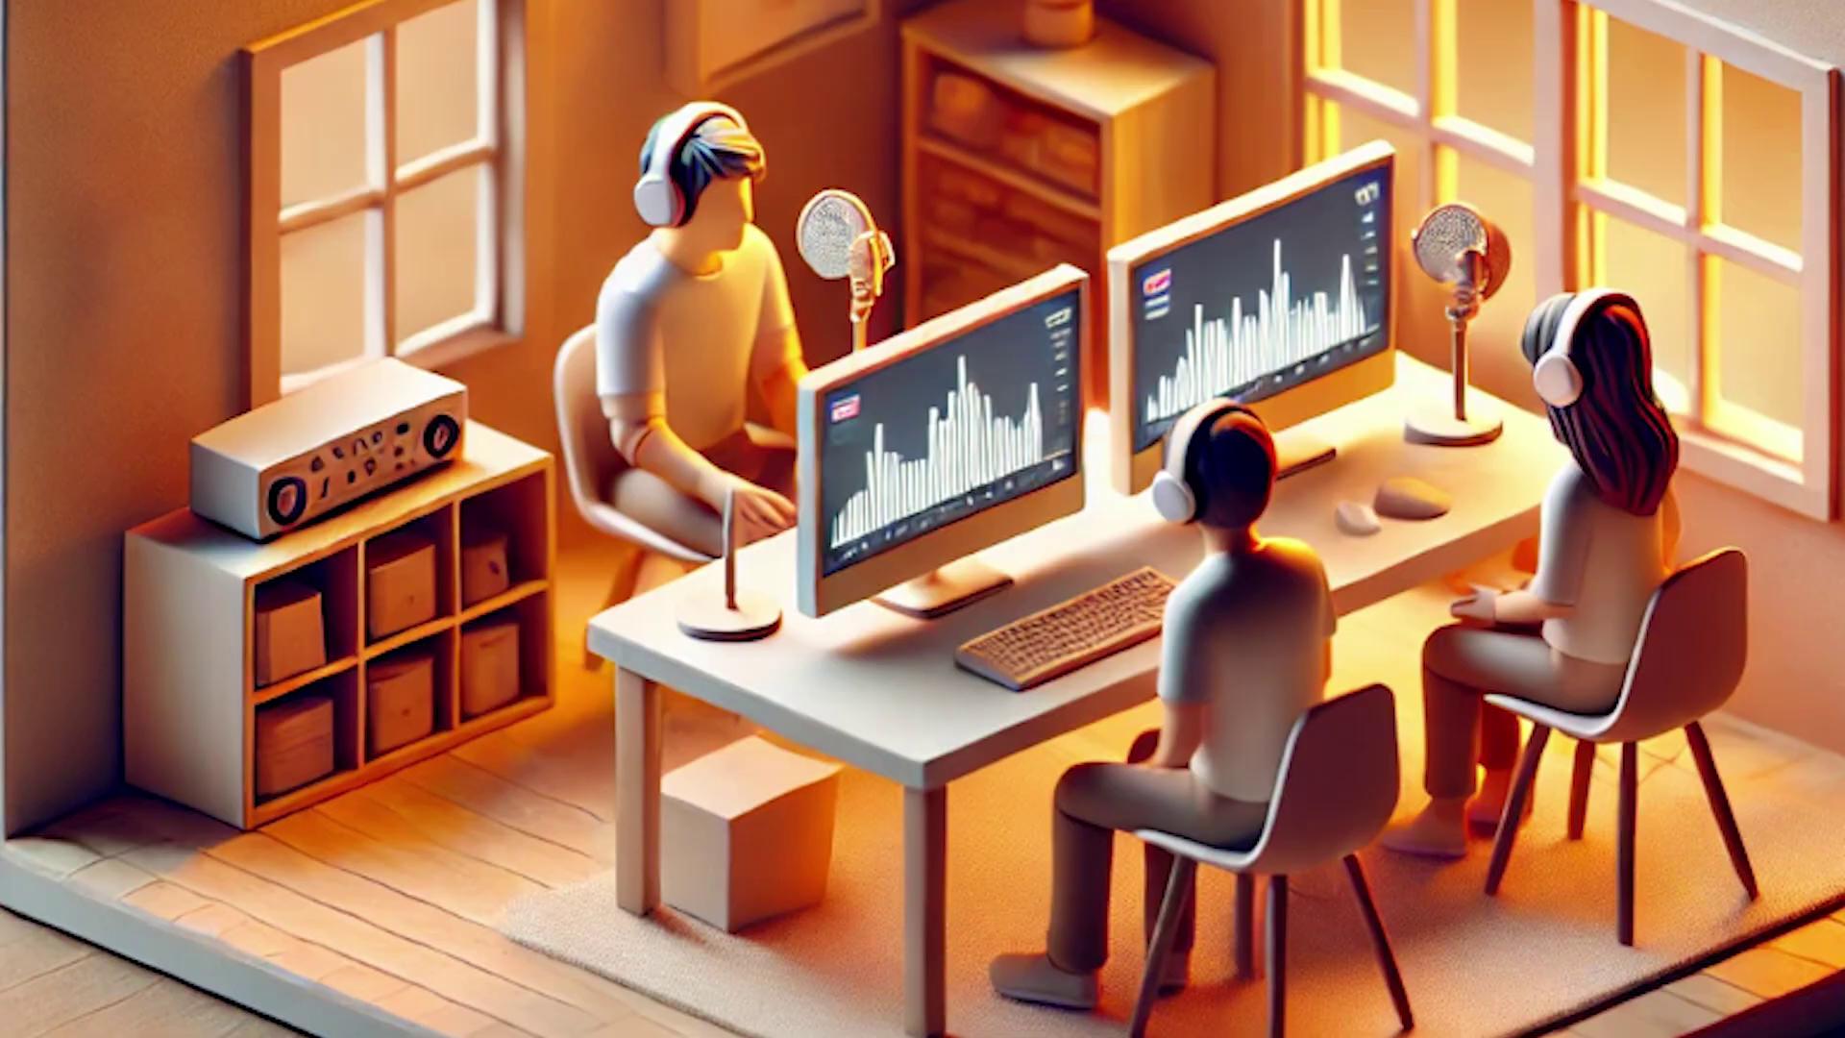